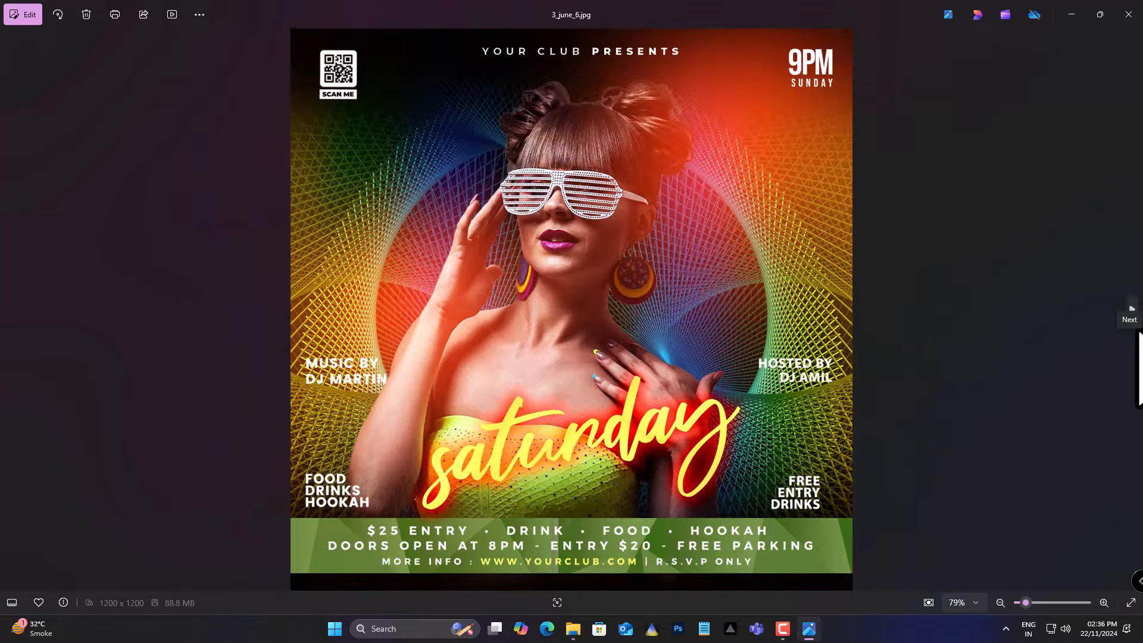
Examine the flyer previews 05oct11_3.jpg and 11_april_4.jpg up close, including their title and event text
left_click(1137, 335)
scroll(583, 341, "up", 2)
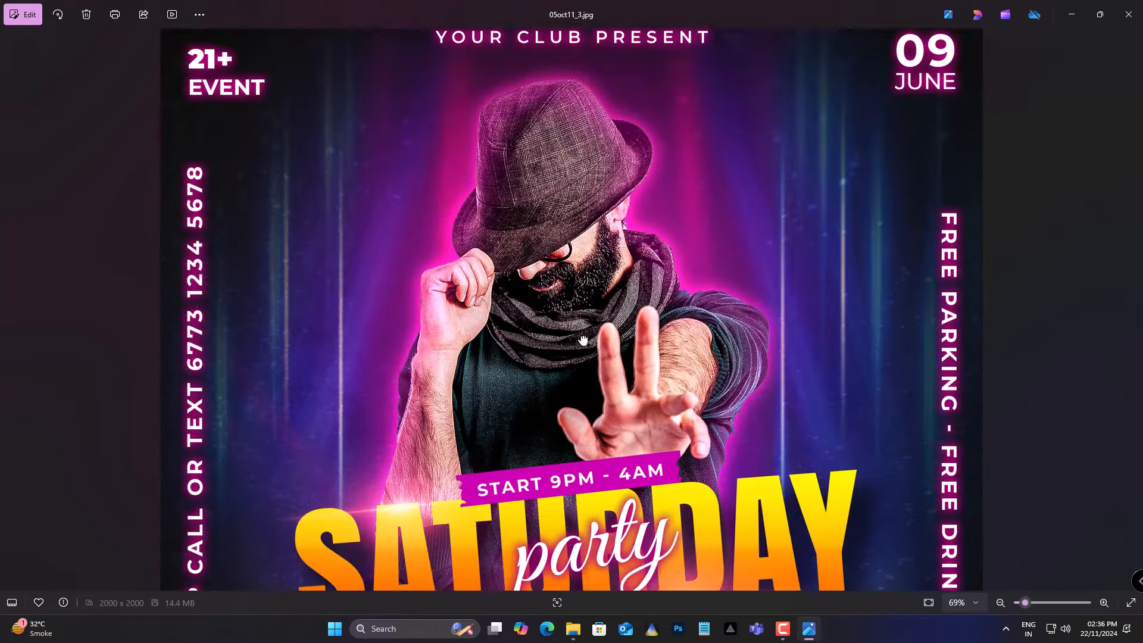
left_click_drag(583, 340, 585, 126)
left_click_drag(589, 390, 615, 375)
scroll(620, 384, "down", 3)
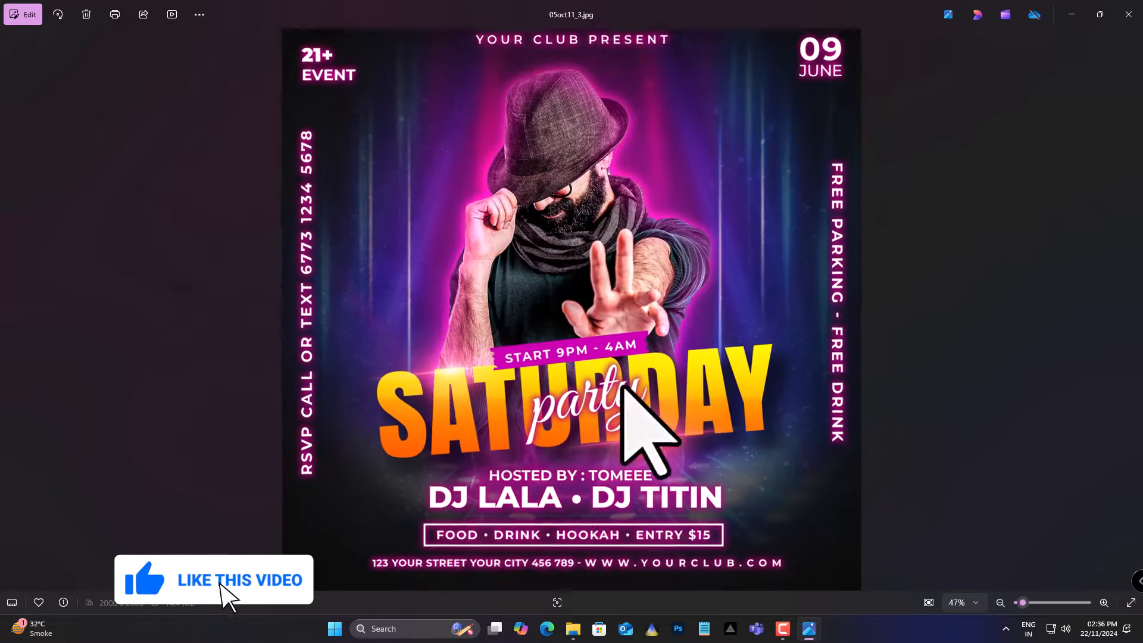
scroll(628, 458, "up", 3)
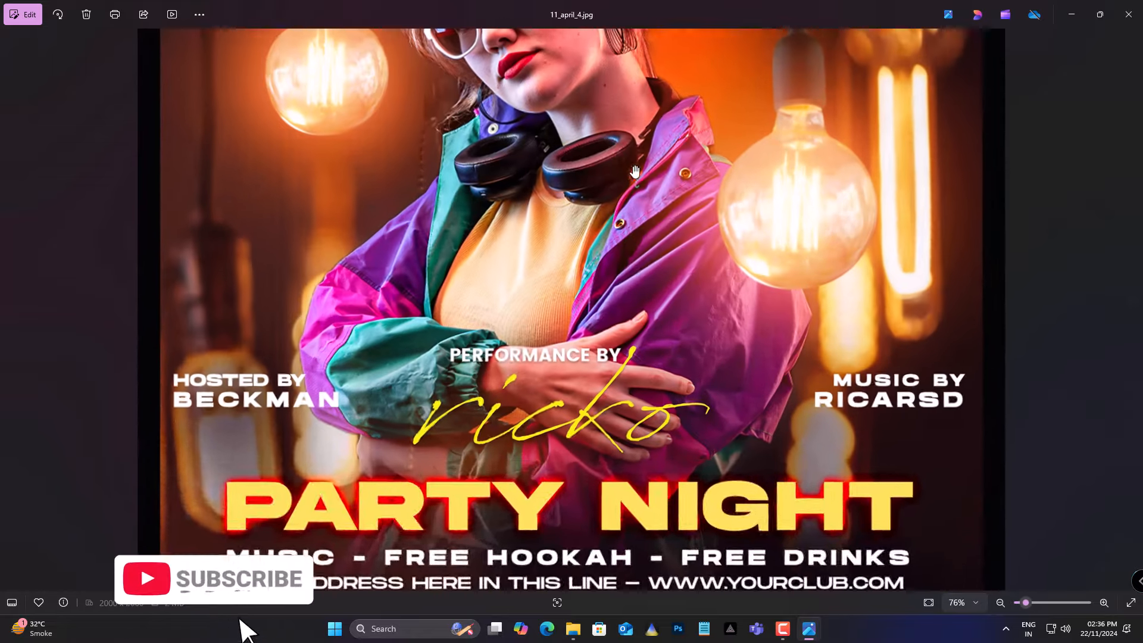
left_click_drag(634, 469, 640, 262)
left_click_drag(645, 450, 640, 324)
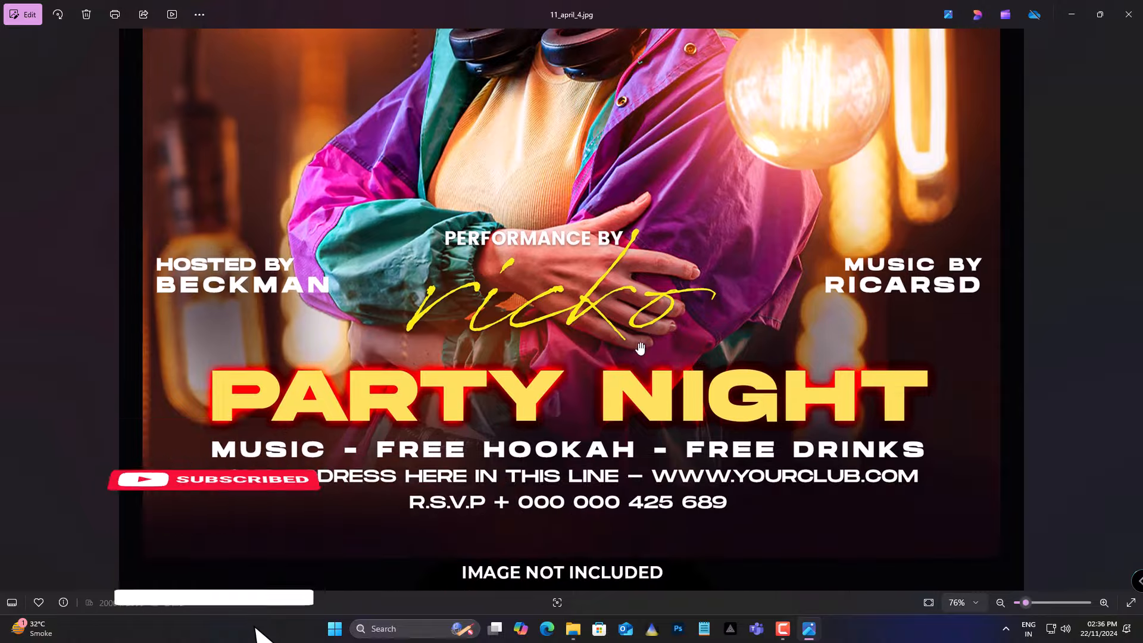
scroll(637, 387, "down", 4)
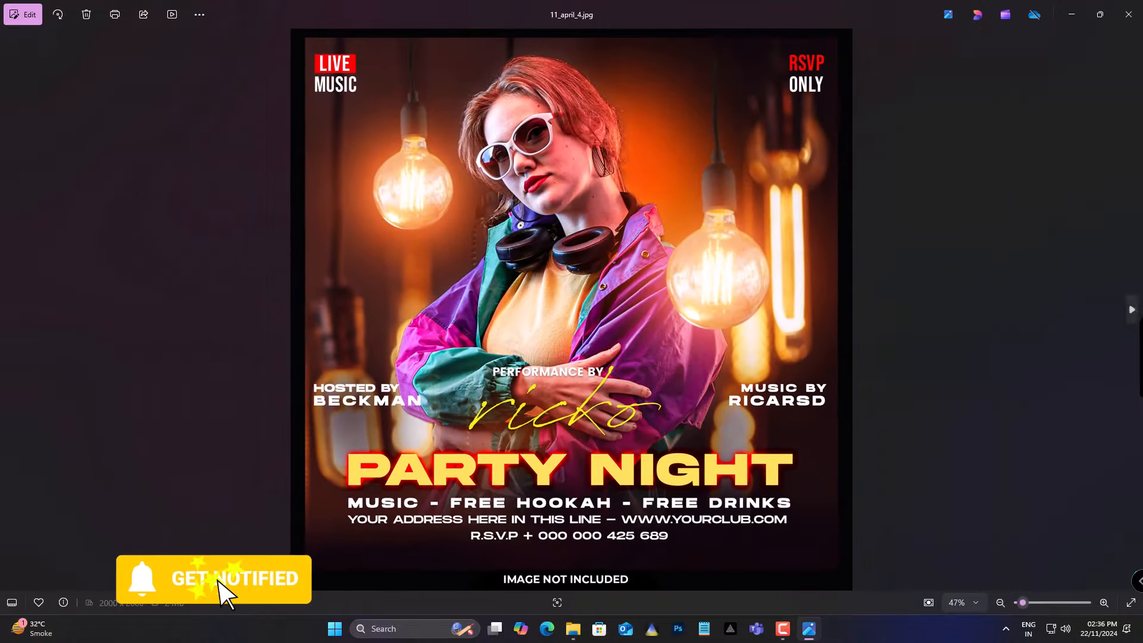
Examine the flyer previews 13_may_8.jpg and 19nov_7.jpg up close and in full
left_click(1131, 307)
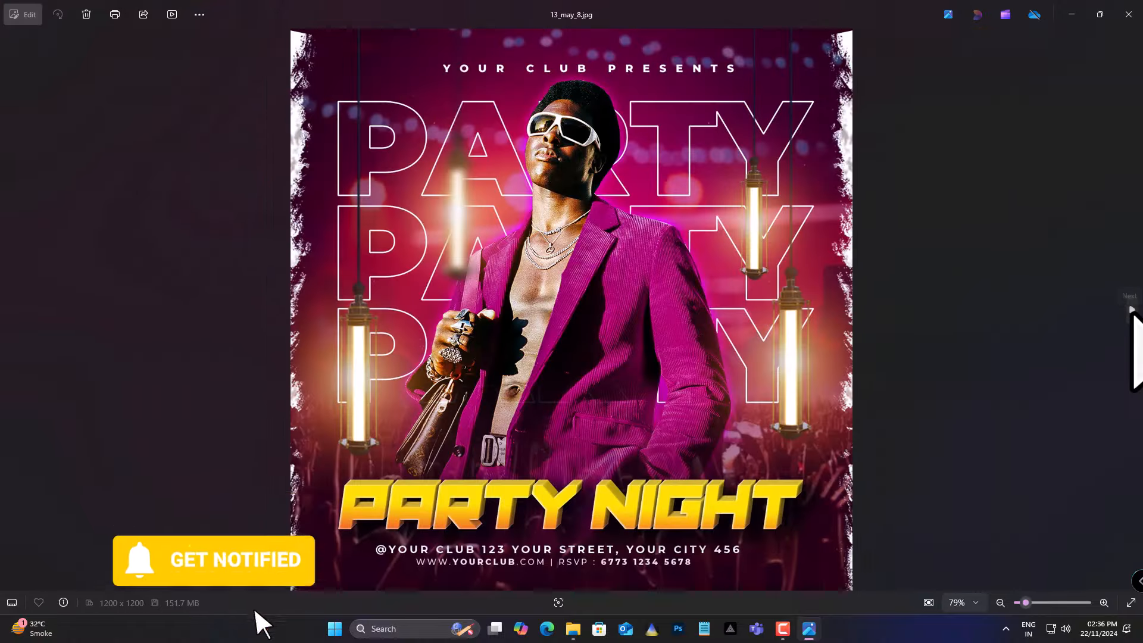
scroll(638, 459, "up", 3)
left_click_drag(672, 249, 600, 289)
scroll(616, 433, "down", 2)
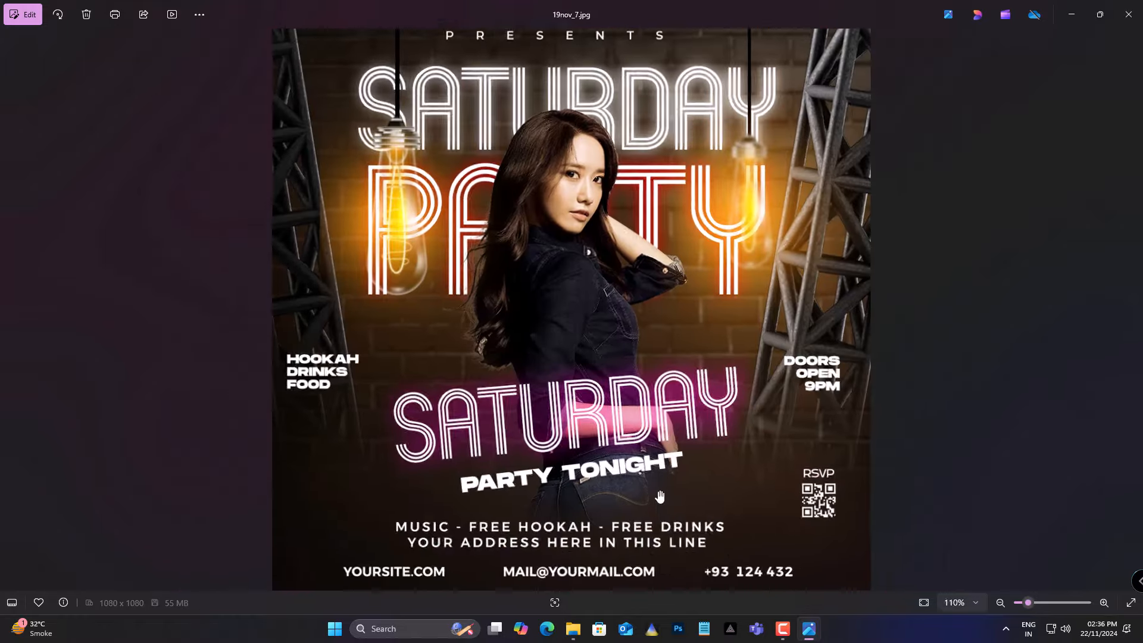
scroll(659, 497, "up", 2)
left_click_drag(659, 321, 655, 284)
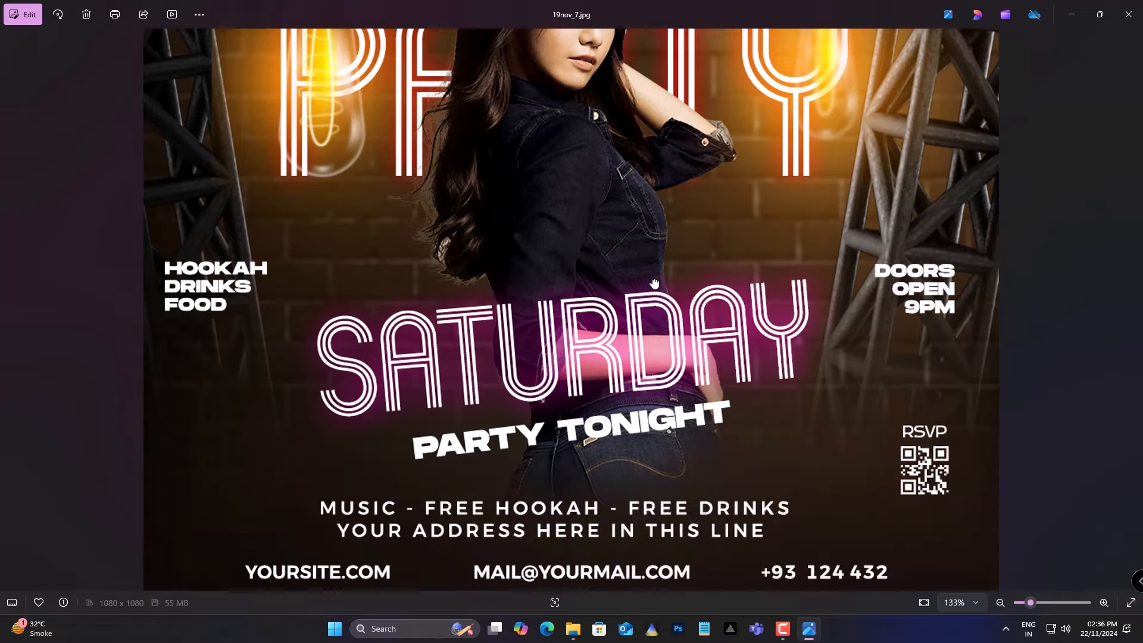
scroll(657, 451, "down", 2)
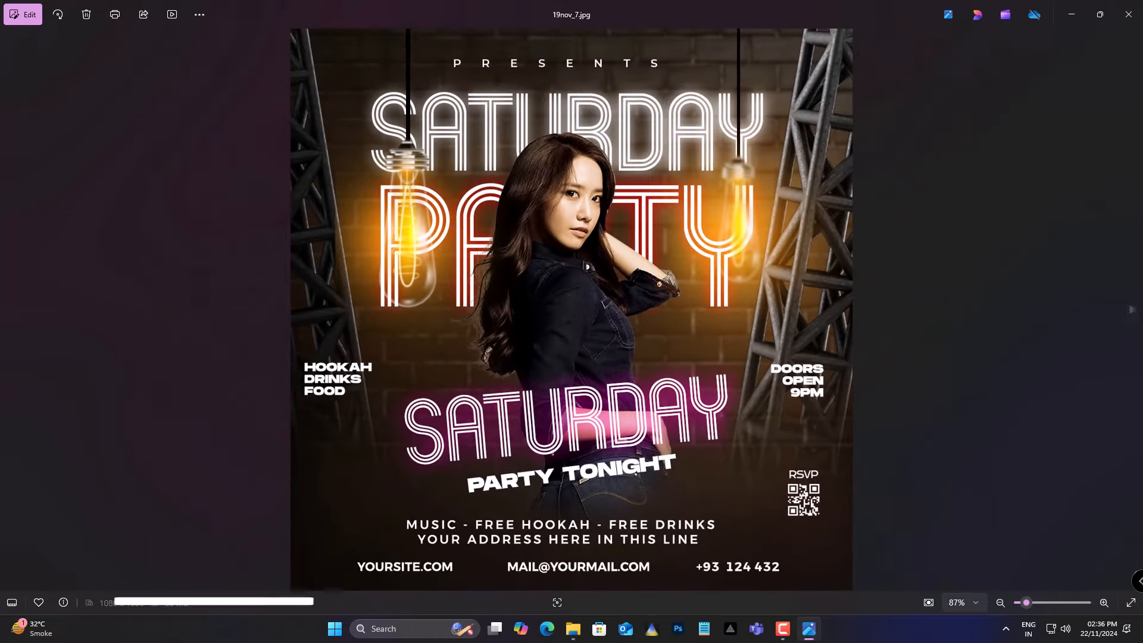
Examine the purple Saturday party flyer preview and the Chillout Music Party Social Media Post PSD preview in detail
left_click(1131, 309)
scroll(613, 398, "up", 1)
left_click_drag(613, 397, 626, 234)
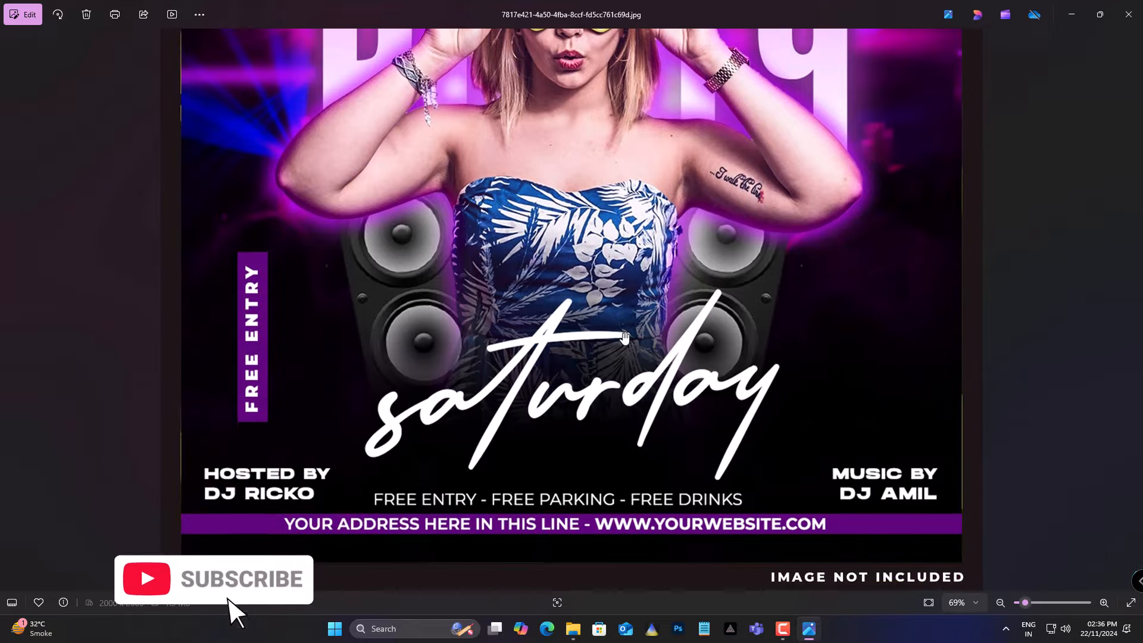
scroll(624, 337, "down", 2)
left_click(1131, 310)
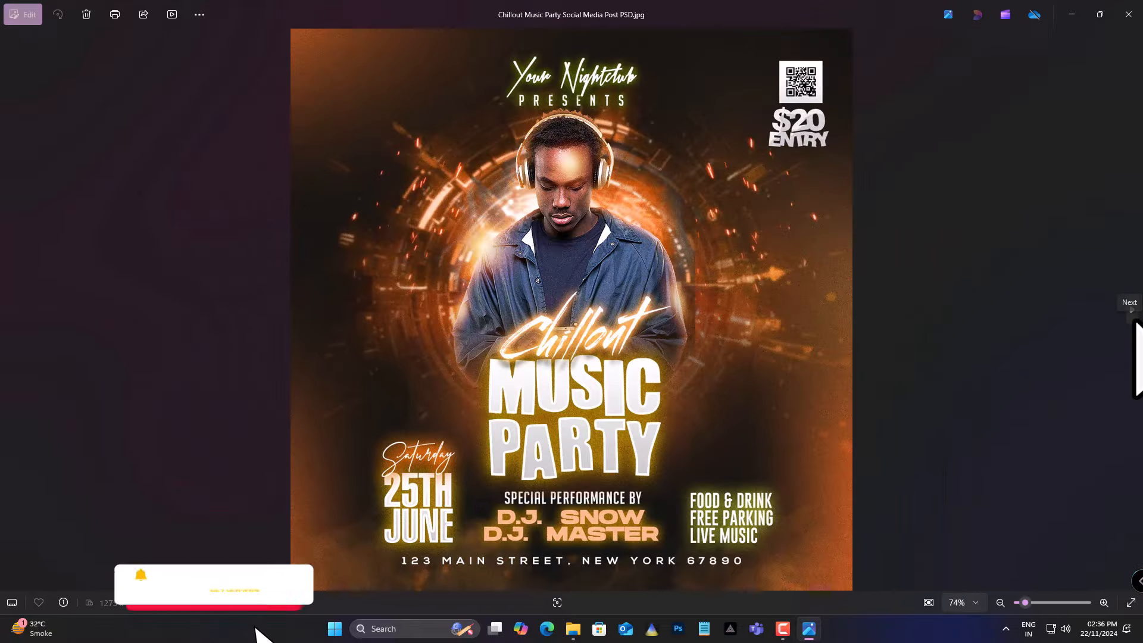
scroll(661, 341, "up", 1)
left_click_drag(661, 341, 655, 494)
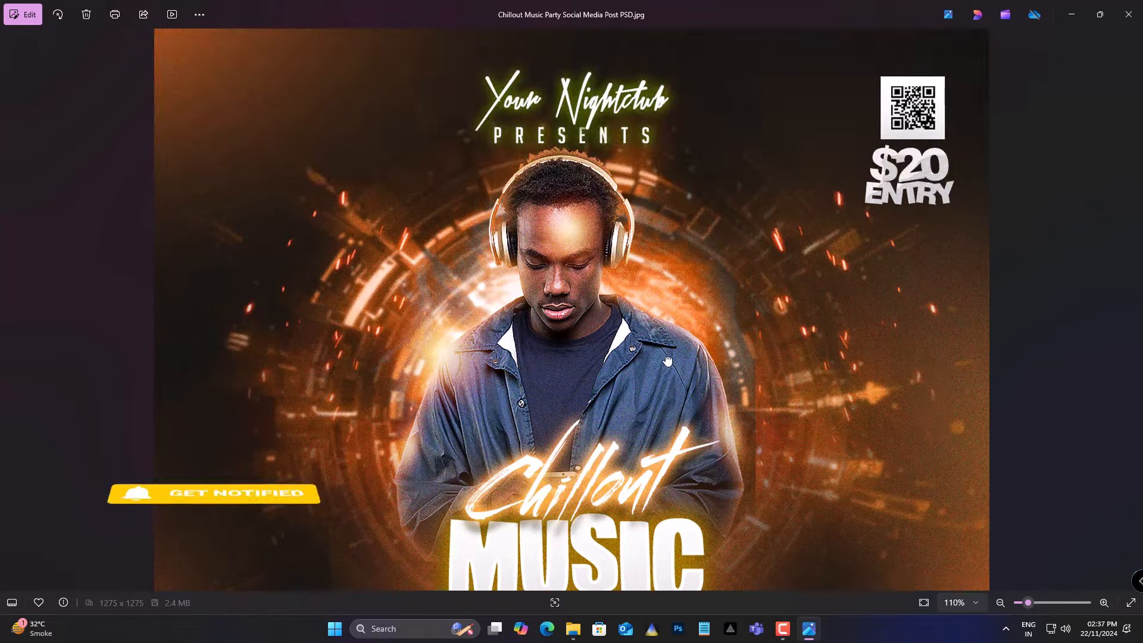
left_click_drag(652, 556, 639, 371)
scroll(640, 370, "down", 4)
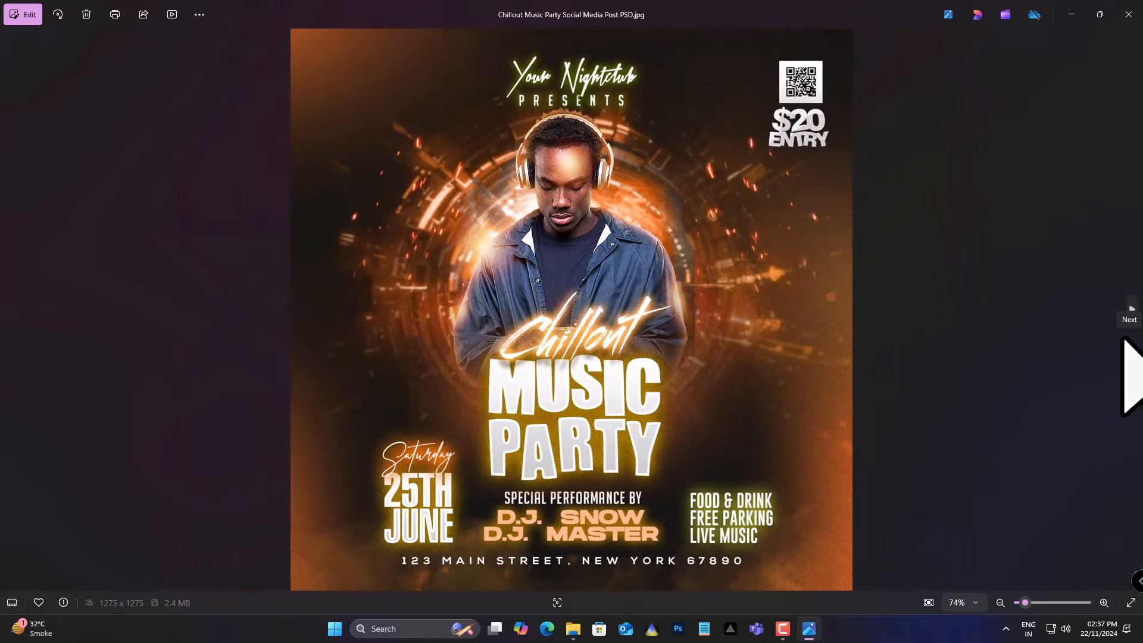
Examine the upper and lower parts of the Neon Friday Music Party Social Media Post PSD preview
left_click(1124, 340)
scroll(649, 310, "up", 3)
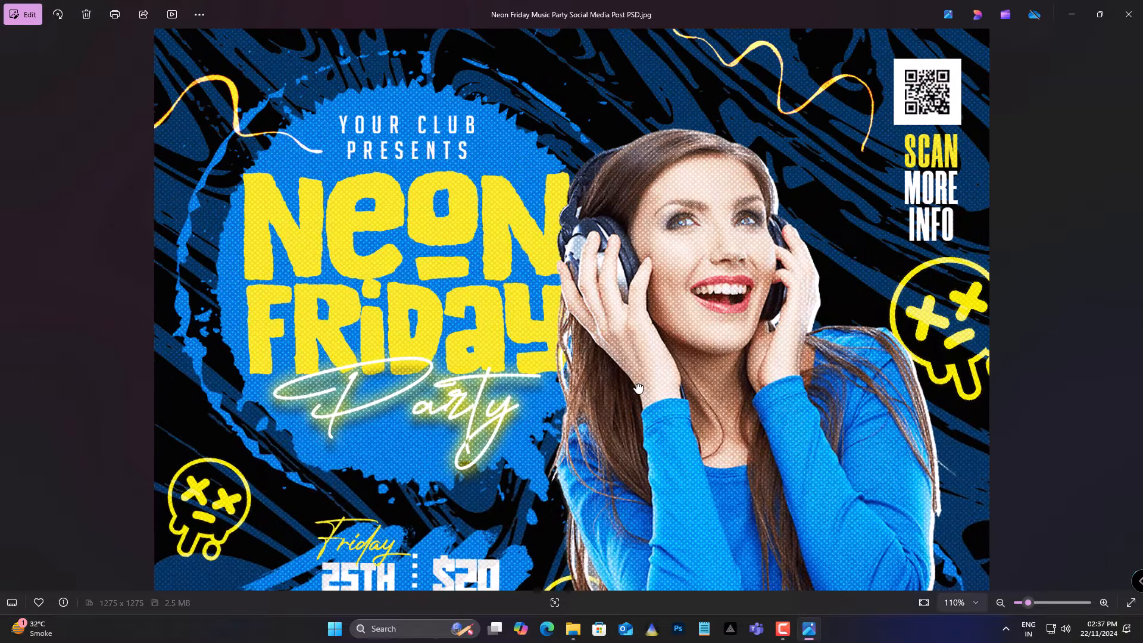
left_click_drag(638, 388, 632, 266)
left_click_drag(621, 506, 616, 360)
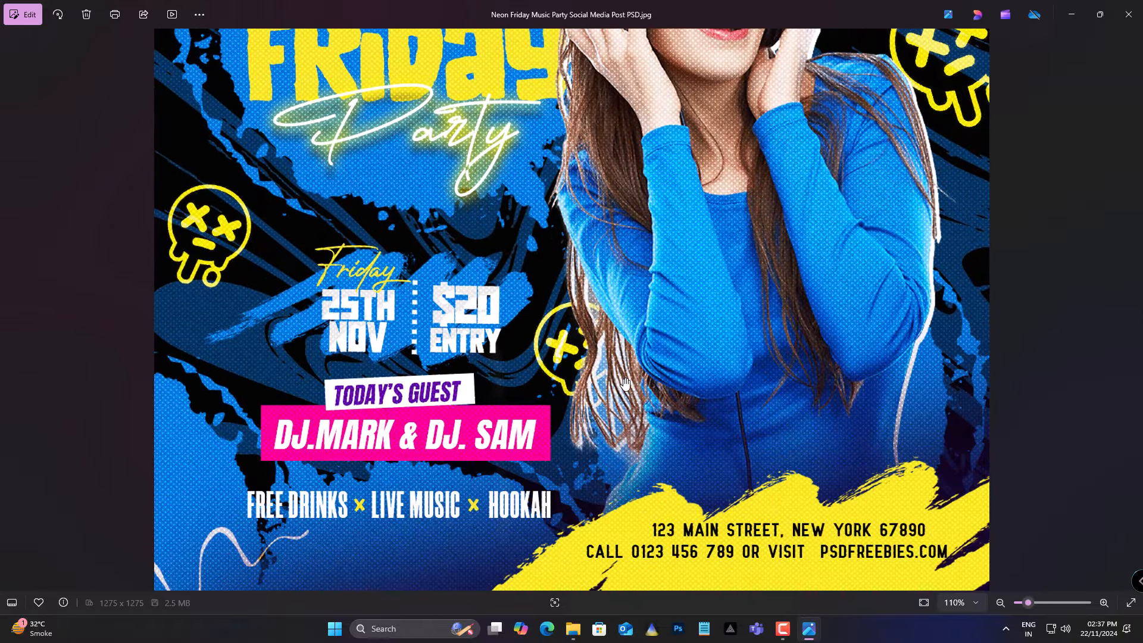
scroll(625, 382, "down", 4)
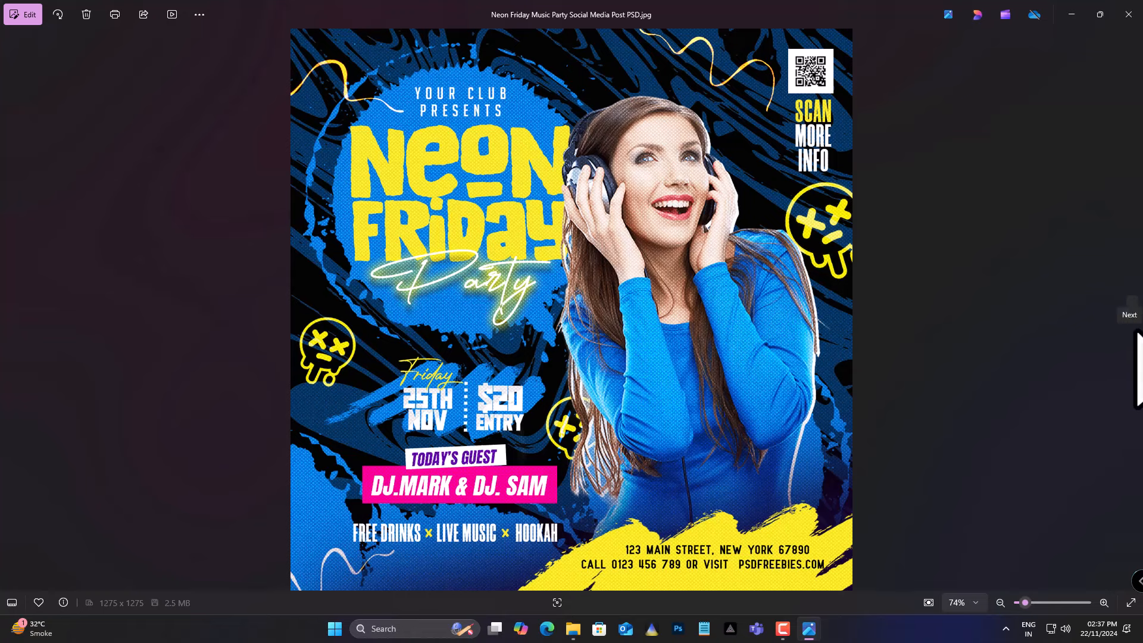
Examine the title artwork and event details of the Weekend Chillout DJ Party Social Media Post PSD preview
left_click(1137, 369)
scroll(651, 378, "up", 3)
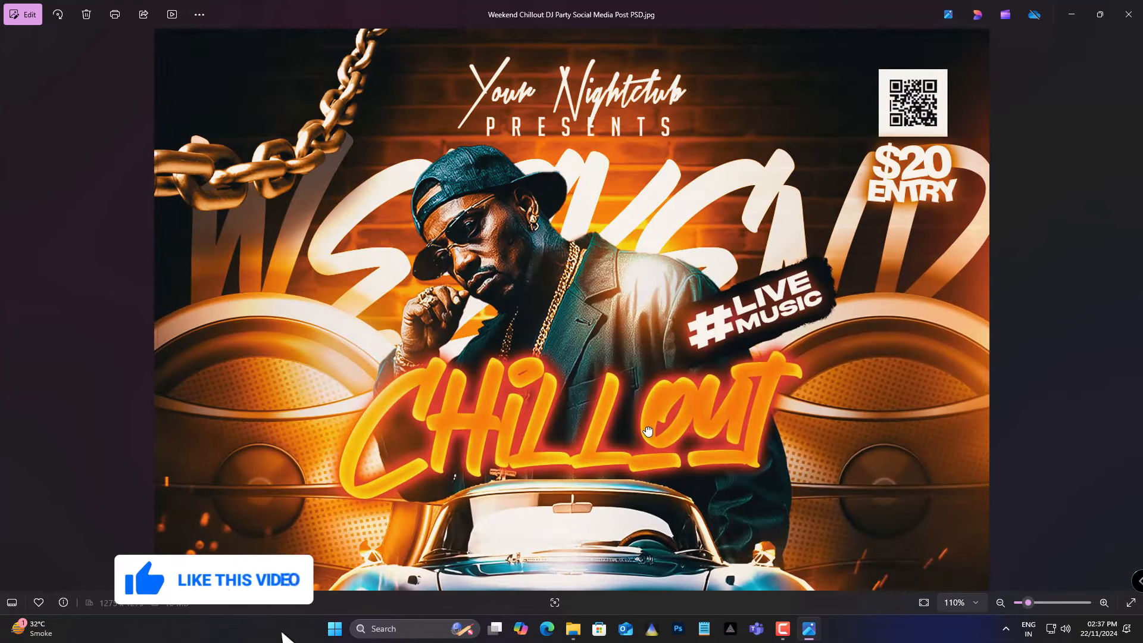
left_click_drag(648, 432, 642, 236)
left_click_drag(643, 363, 634, 276)
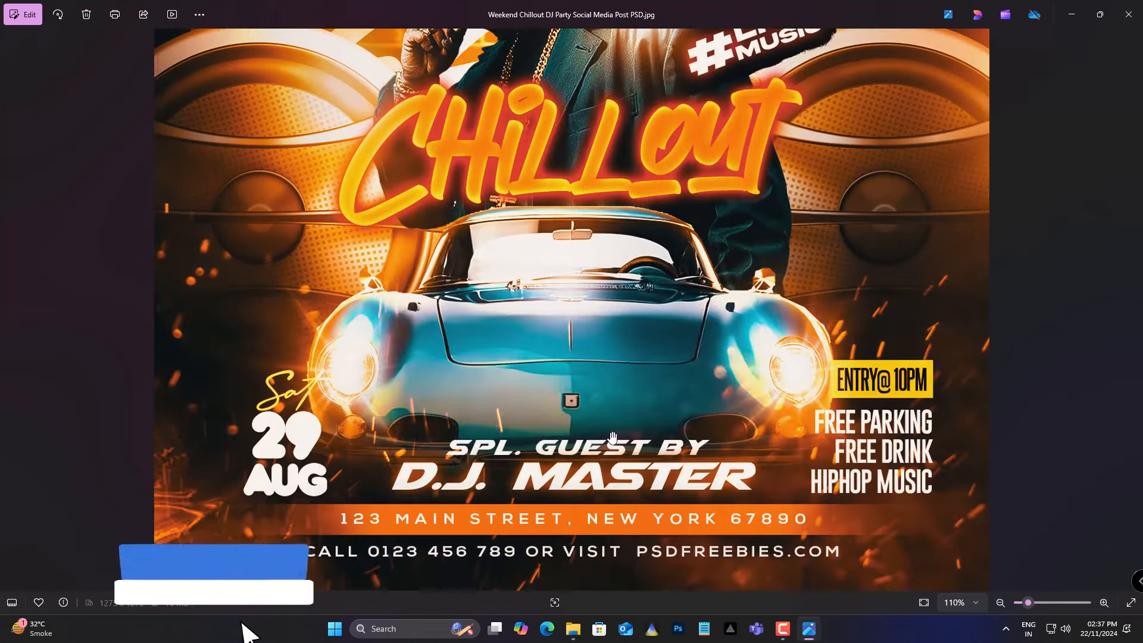
scroll(613, 437, "down", 4)
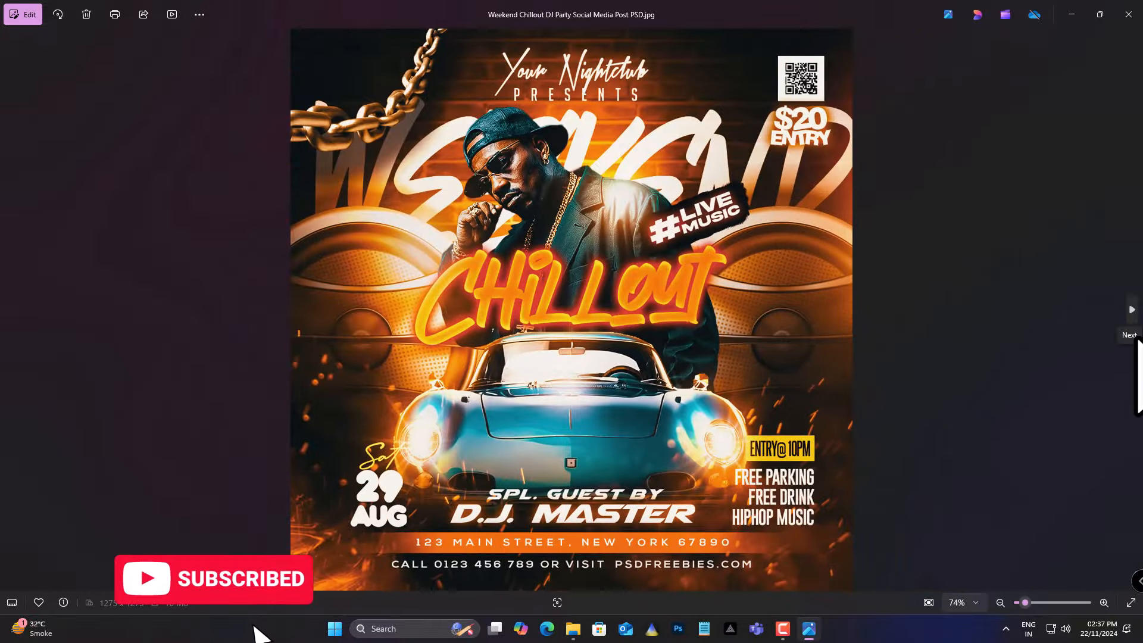
Examine the title artwork and event details of the Weekend Electro Night Club Party Post PSD preview
left_click(1137, 342)
scroll(616, 404, "up", 3)
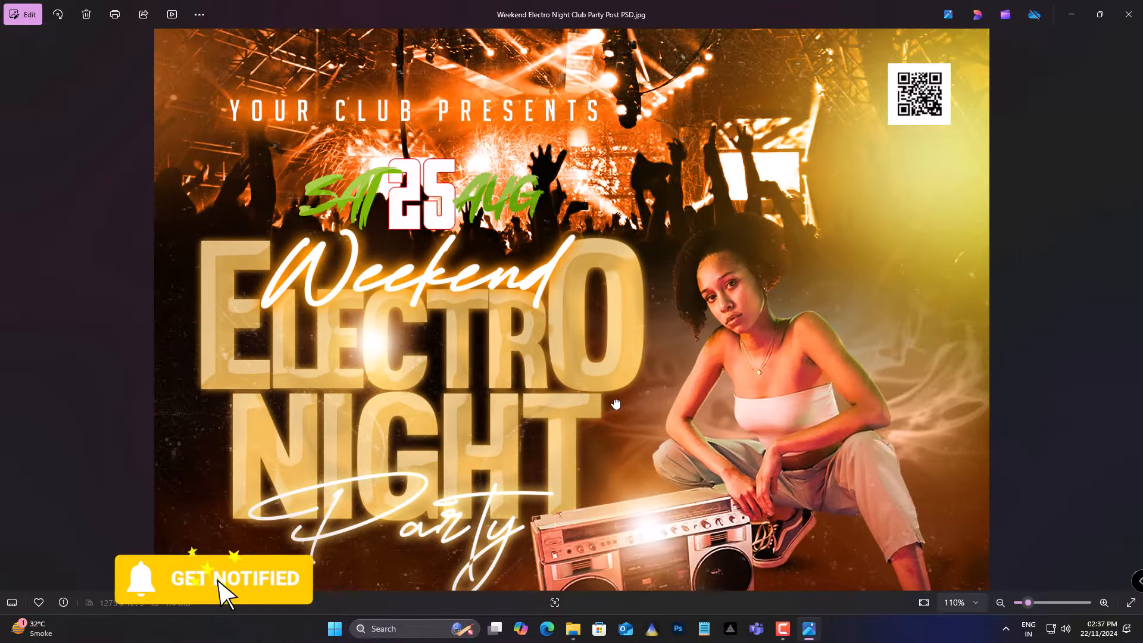
left_click_drag(620, 369, 652, 196)
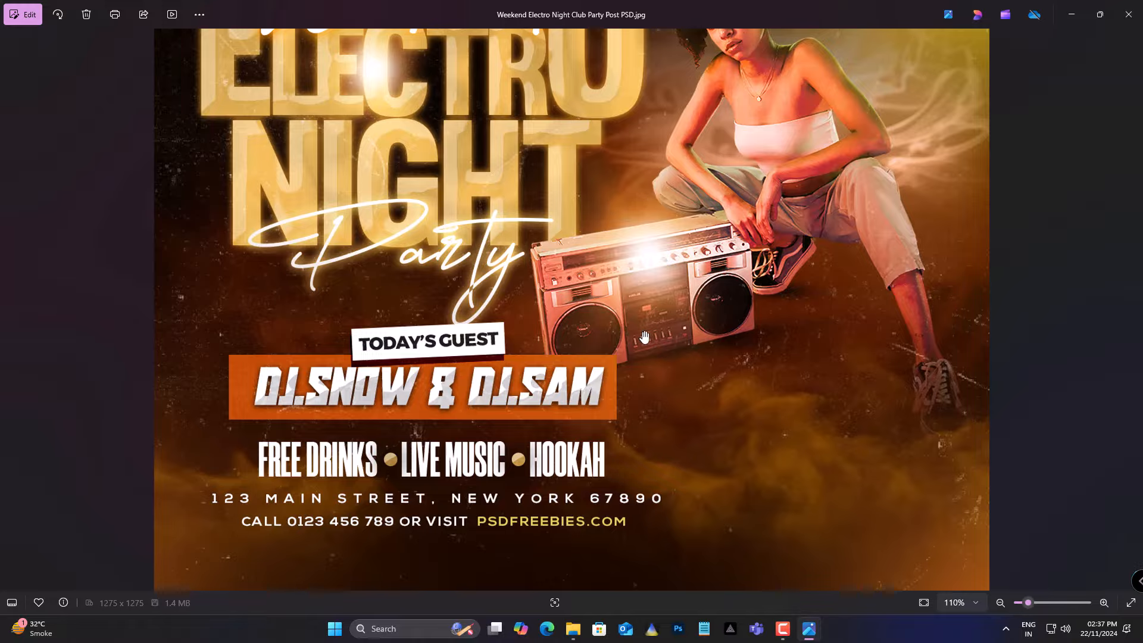
scroll(644, 337, "down", 3)
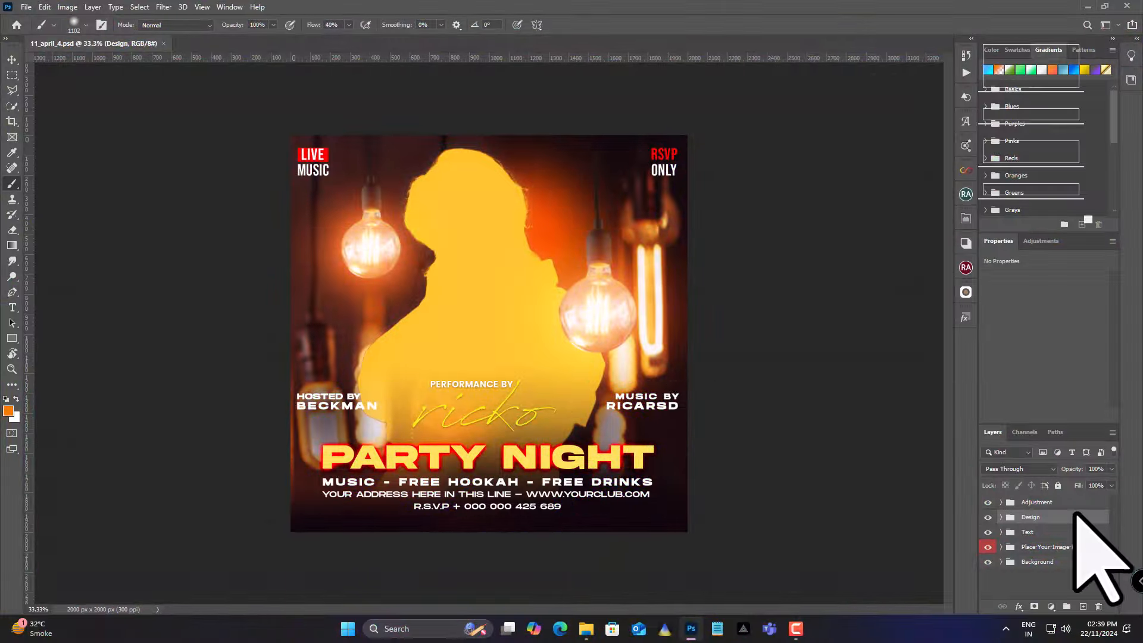
In Photoshop's 11_april_4.psd, select the Place-Your-Image-Here group and check what the Text group contains by hiding and reshowing it
left_click(1066, 529, "ctrl")
left_click(1067, 547)
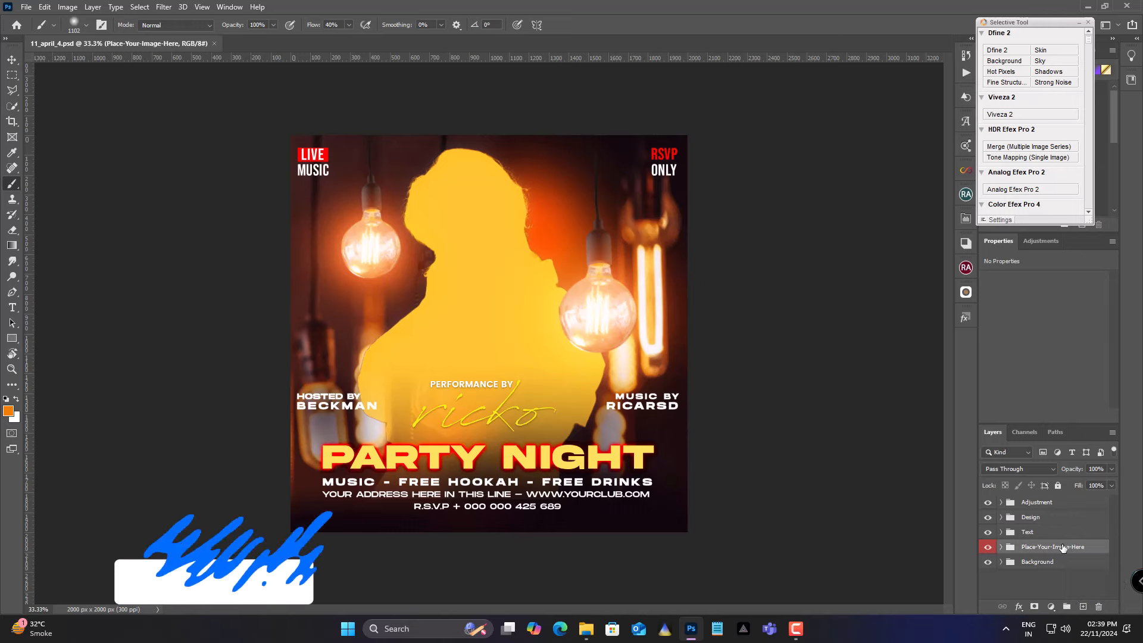
left_click(988, 532)
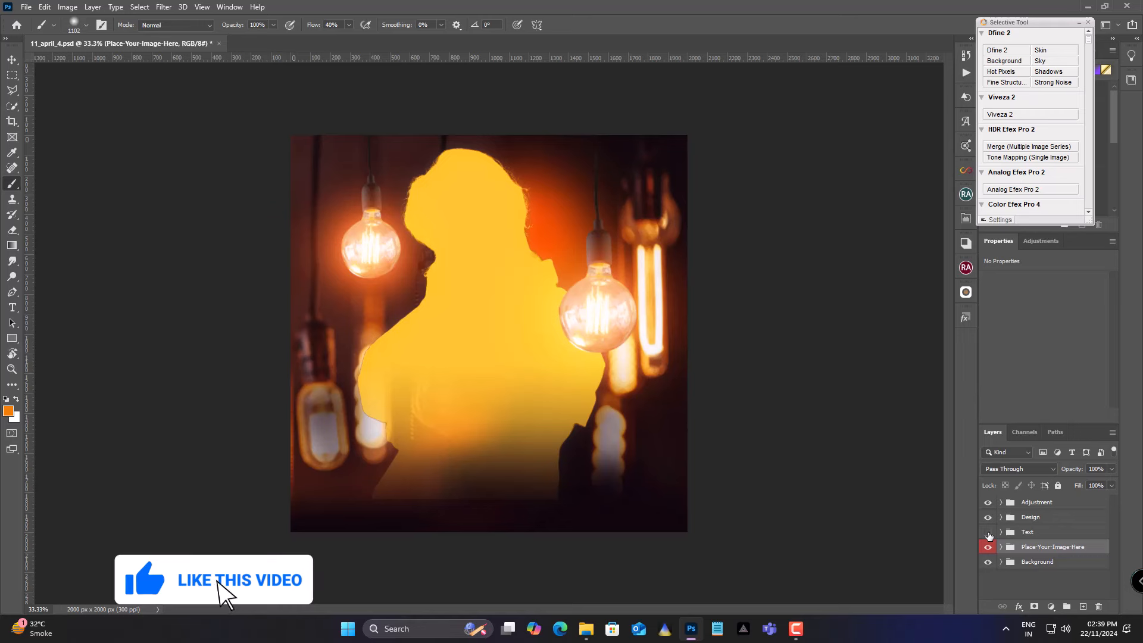
left_click(988, 532)
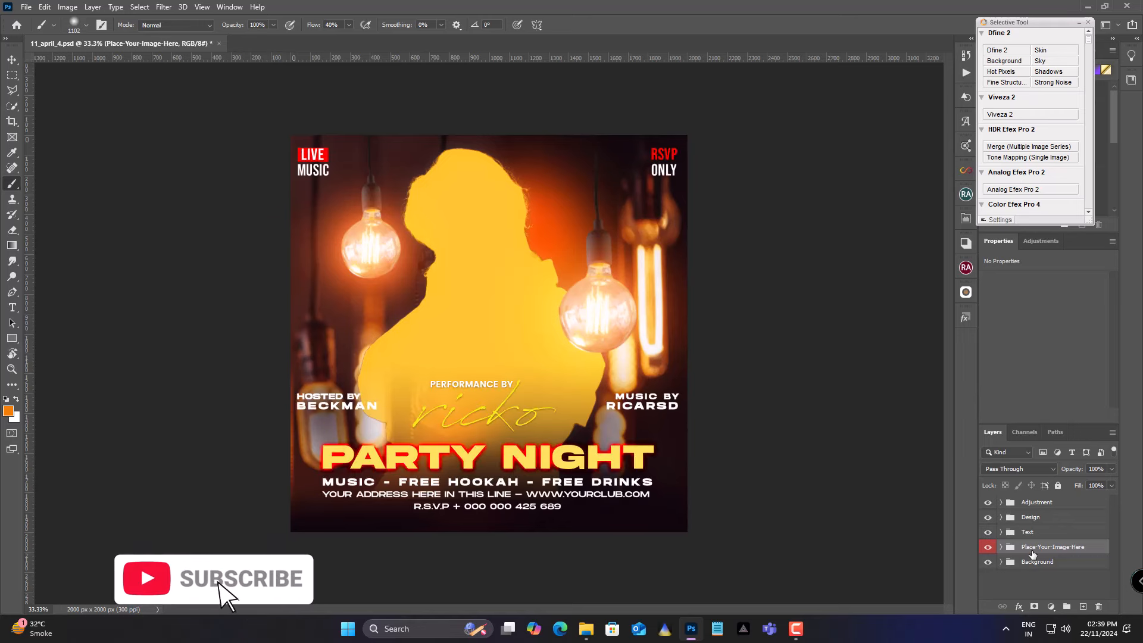
Expand the Place-Your-Image-Here group and select its Double-Click-Here smart object with the effects list collapsed
left_click(1001, 546)
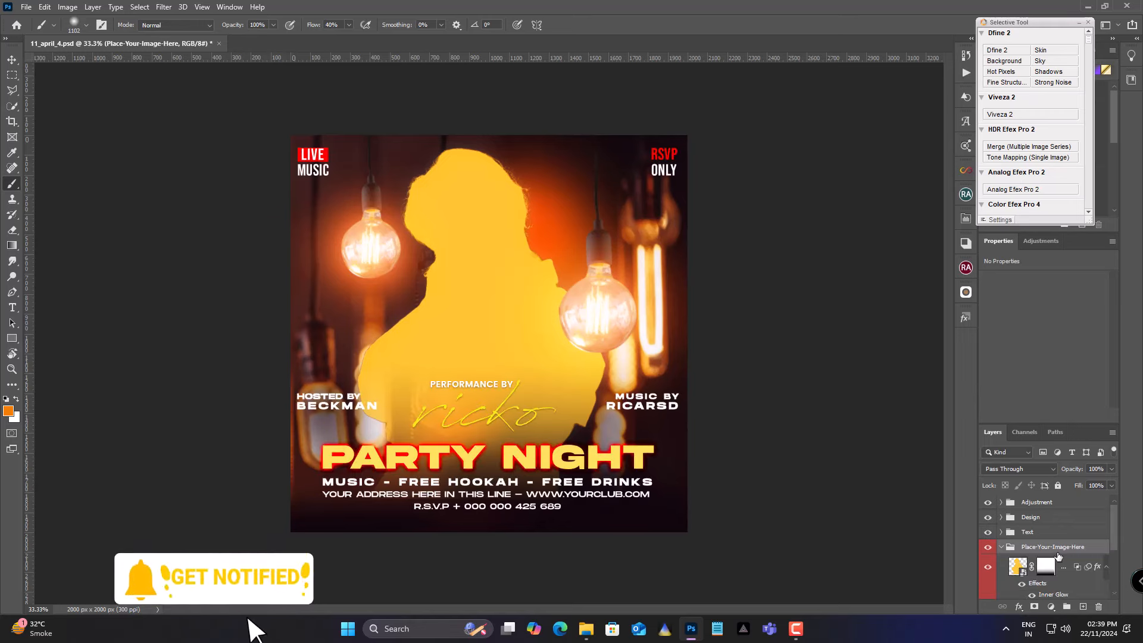
scroll(1058, 556, "down", 2)
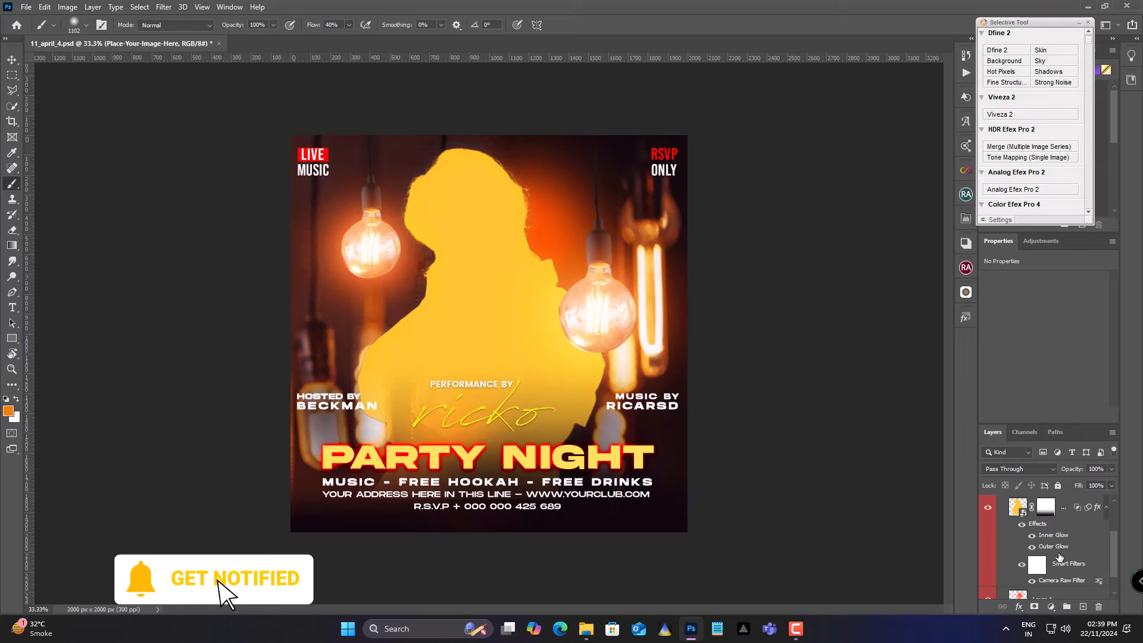
left_click(1108, 508)
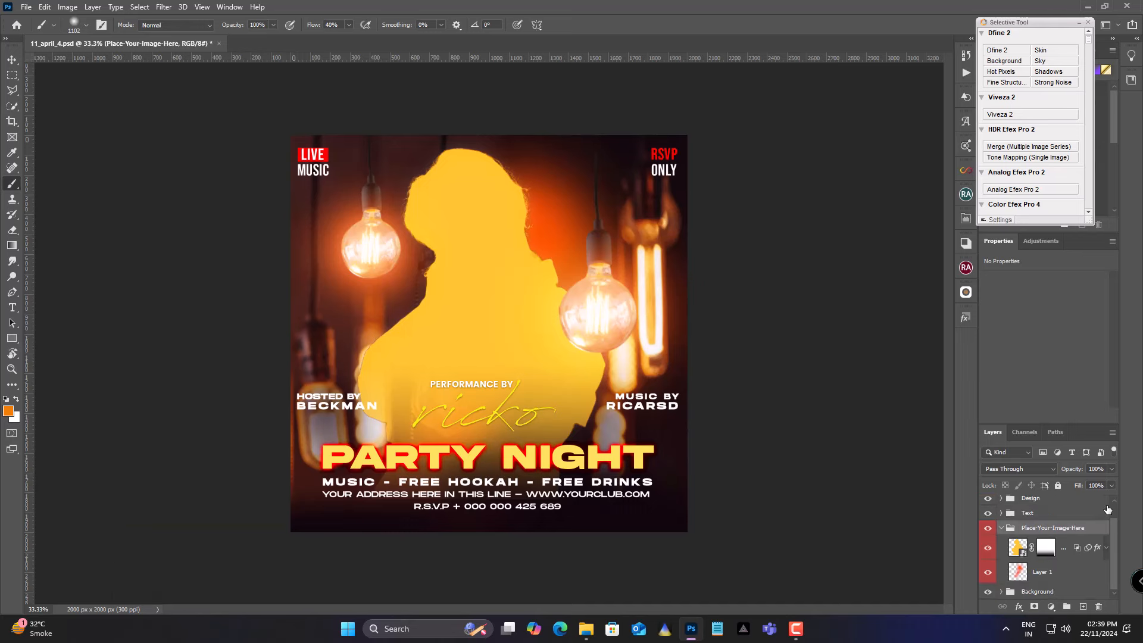
left_click(1020, 549)
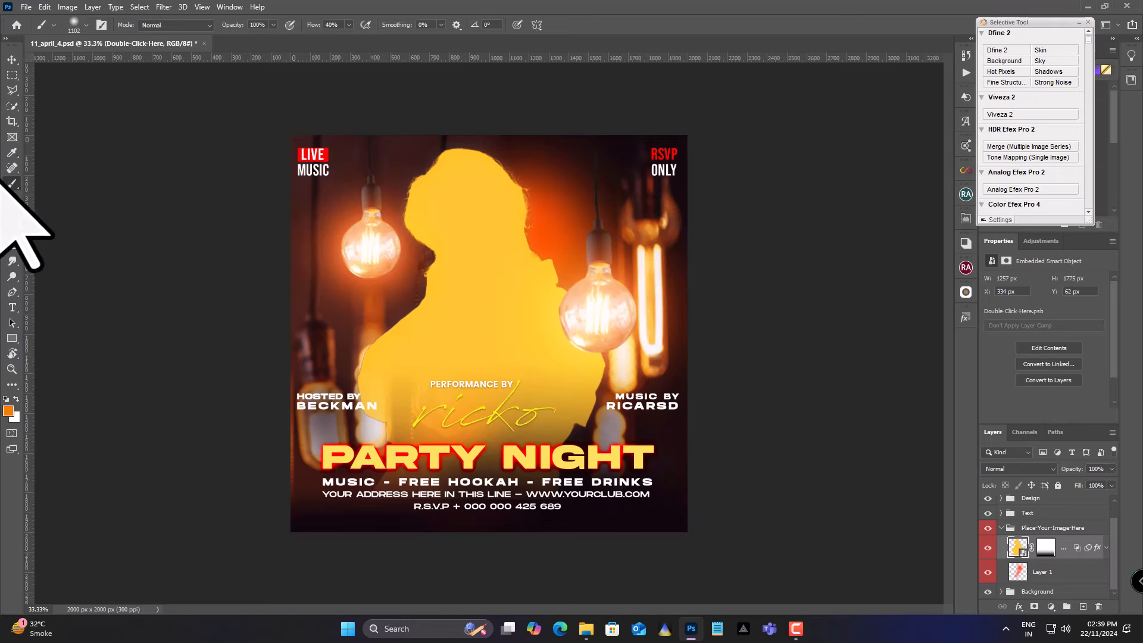
Place pngwing.com (2).png as an embedded image above the yellow placeholder in the Place-Your-Image-Here group
left_click(24, 7)
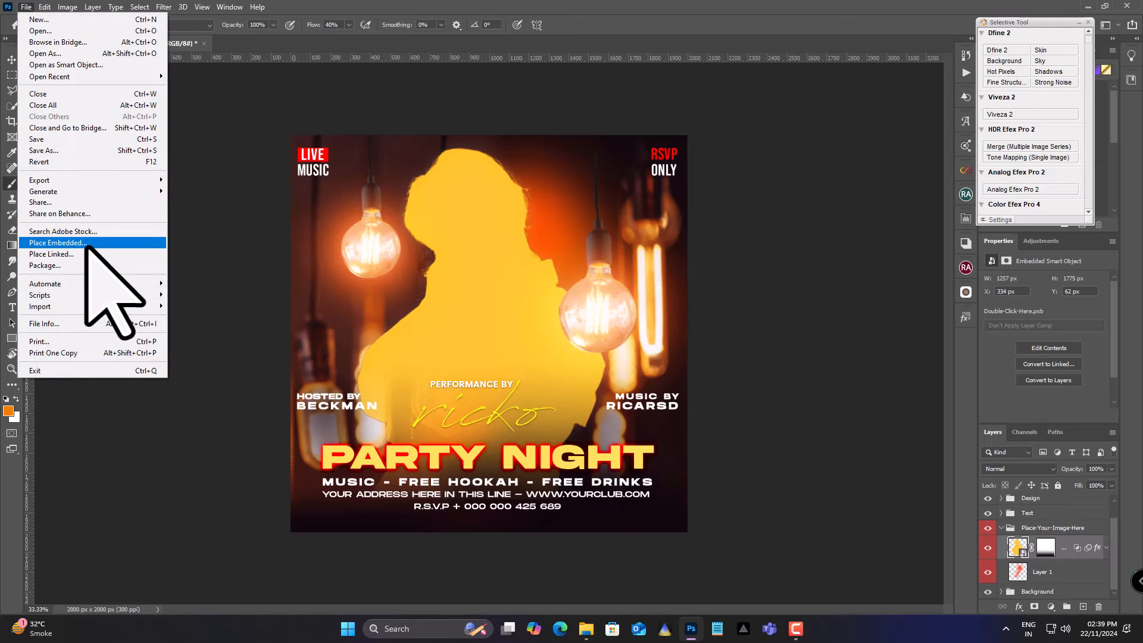
left_click(116, 243)
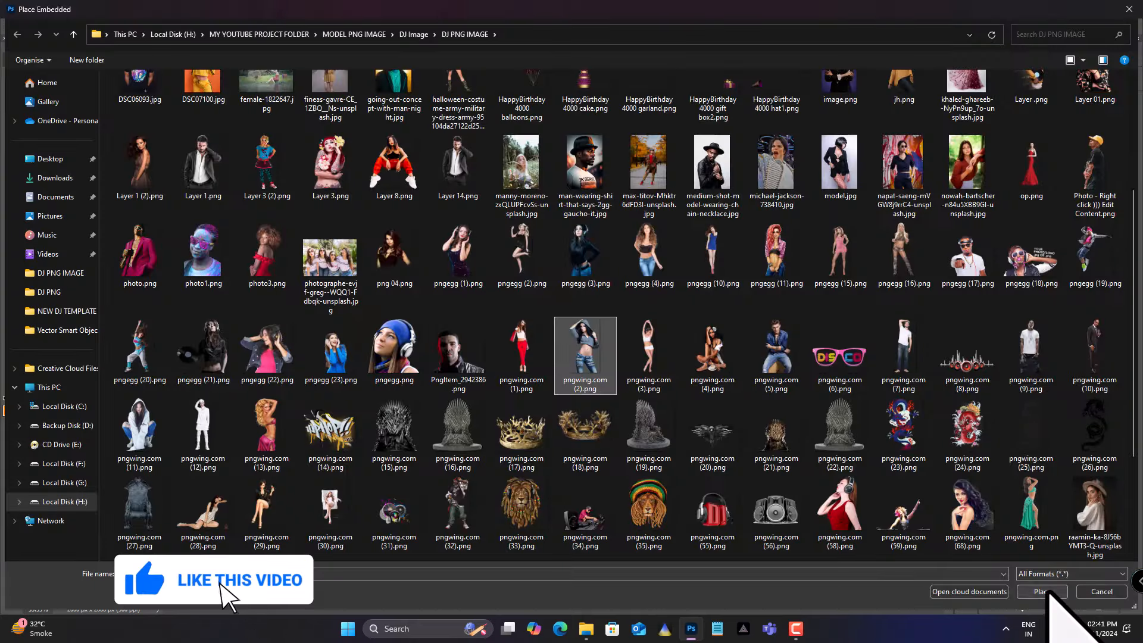
left_click(1042, 592)
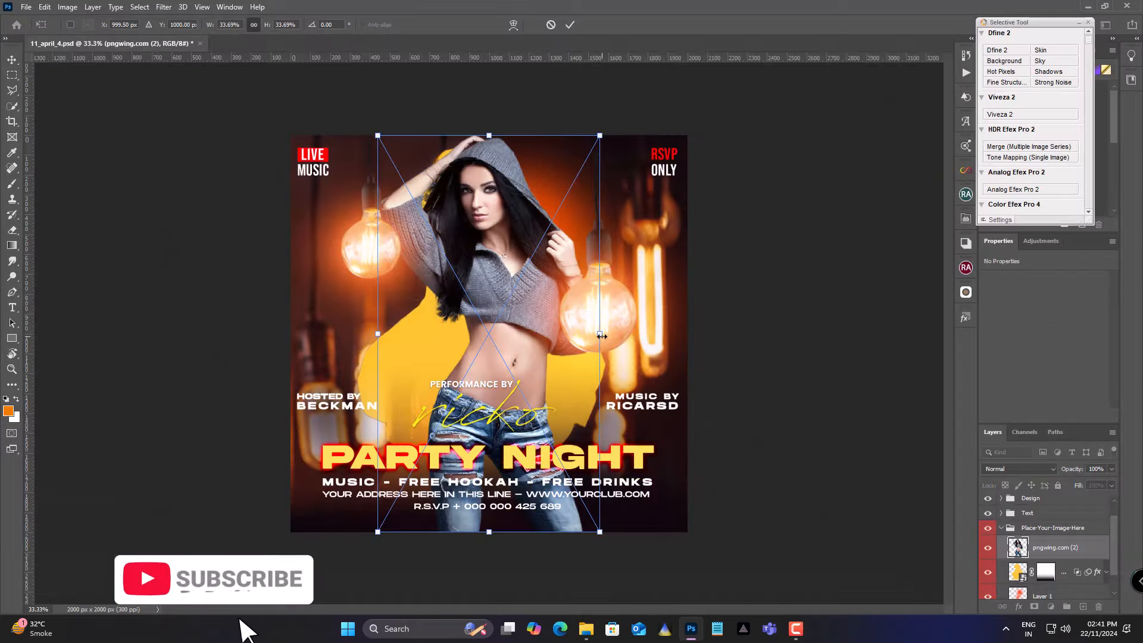
Scale the placed woman image to about 48% and move it over the silhouette to about X 149 px, Y 173 px
left_click_drag(600, 333, 628, 333)
left_click_drag(629, 333, 657, 333)
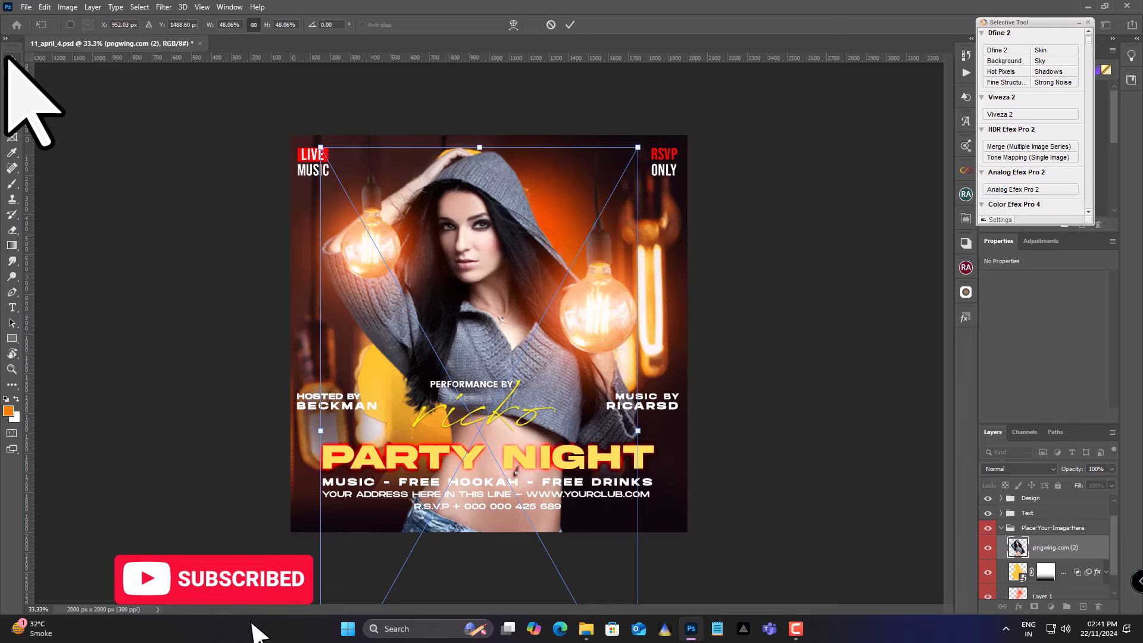
key("Return")
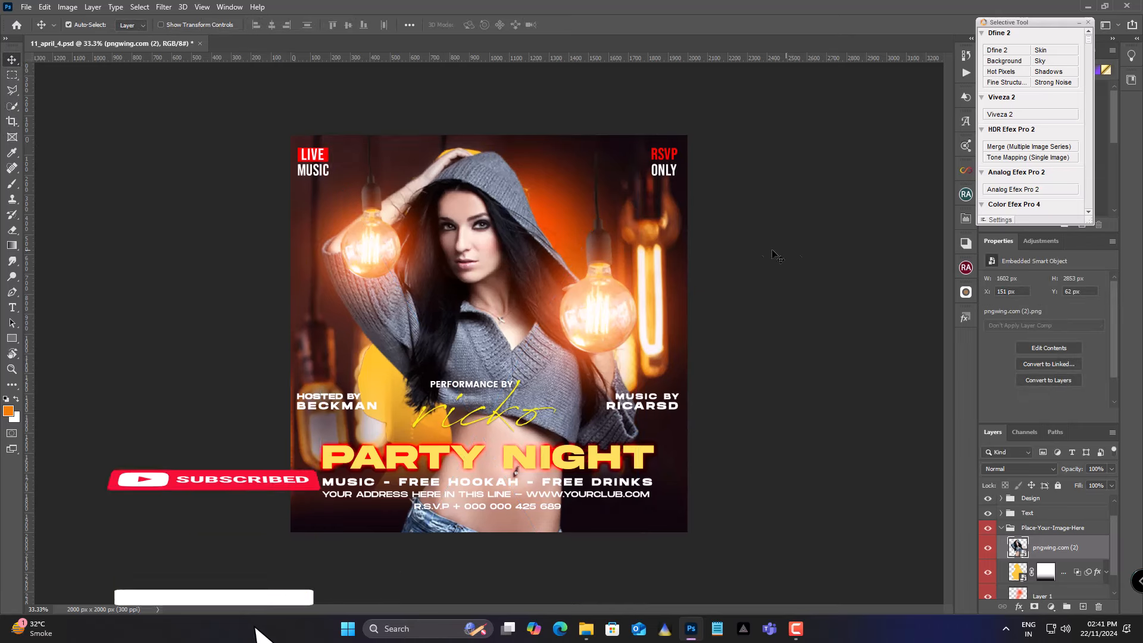
left_click_drag(503, 311, 503, 333)
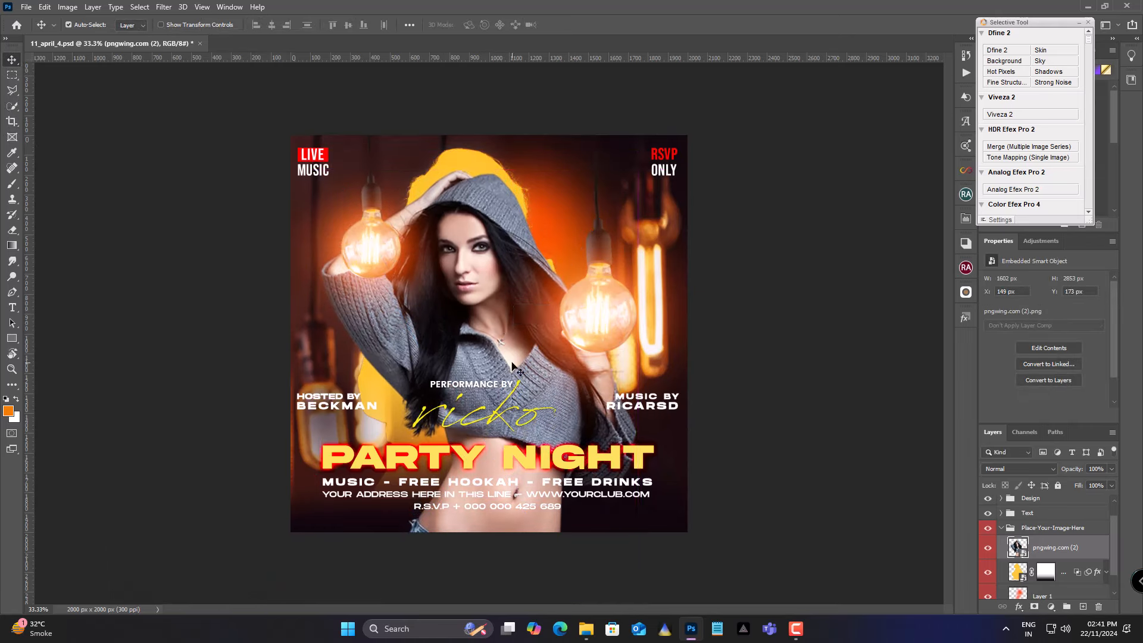
Check the yellow placeholder's gradient mask and add a layer mask to the pngwing.com (2) woman layer
scroll(1108, 565, "down", 1)
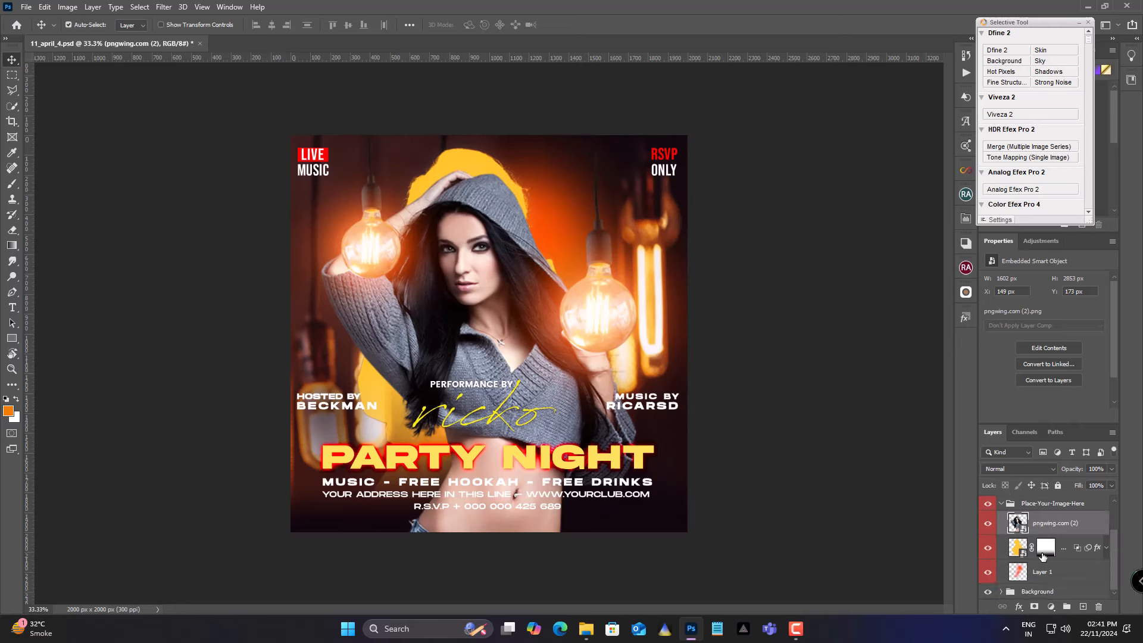
left_click(1043, 554)
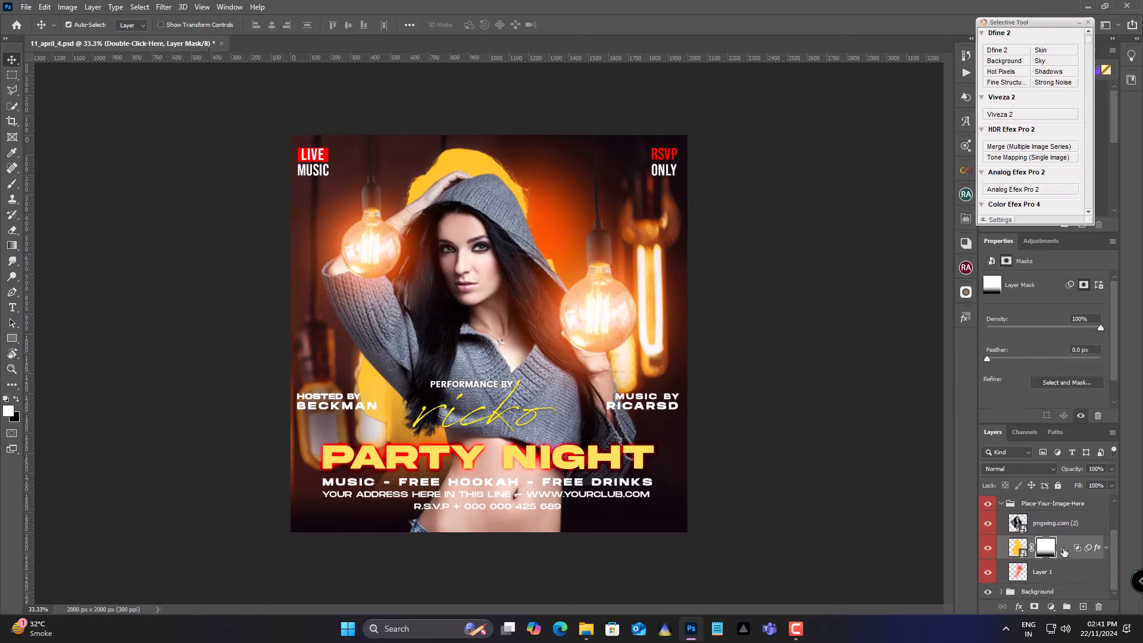
double_click(1098, 549)
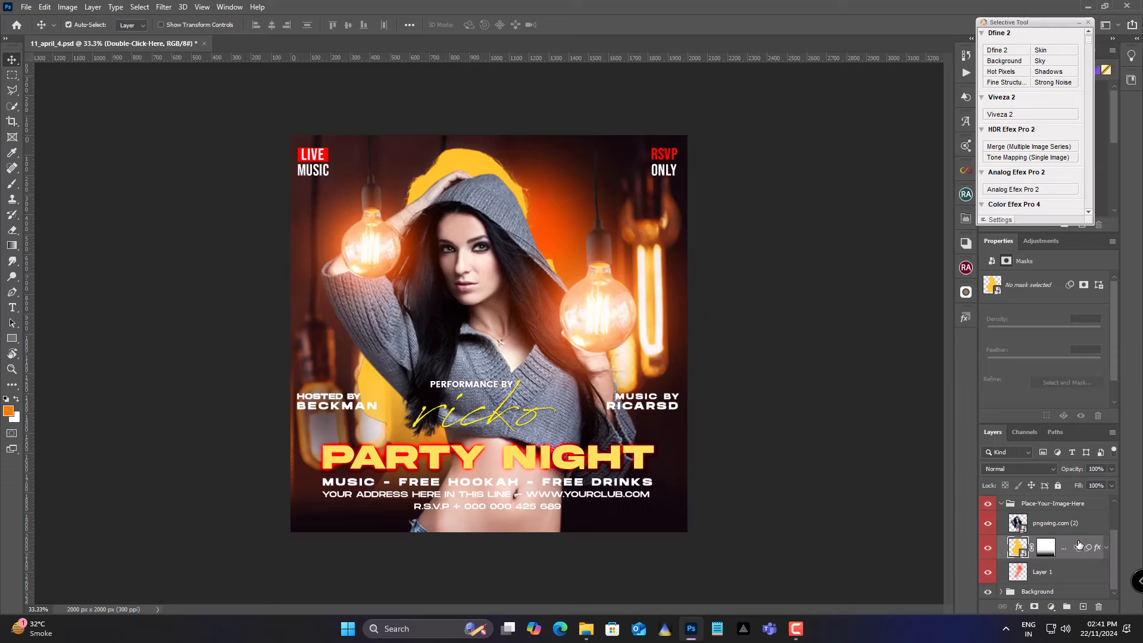
left_click(1046, 526)
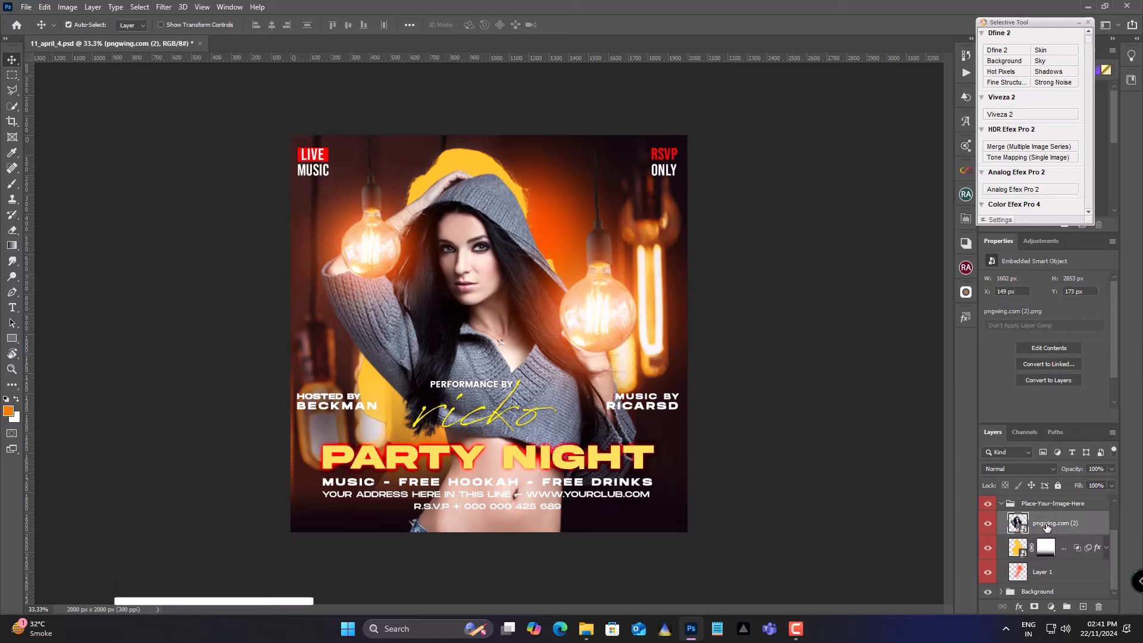
left_click(1034, 607)
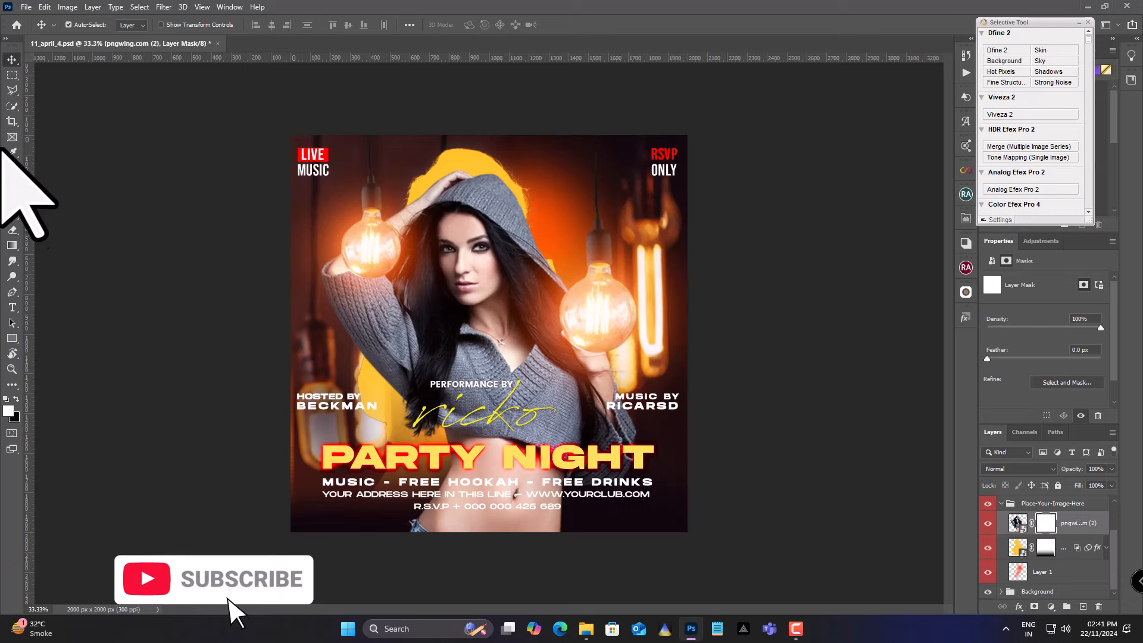
Fade out the woman's lower body with an upward black-to-white gradient on her layer mask and hide the yellow placeholder
left_click(12, 245)
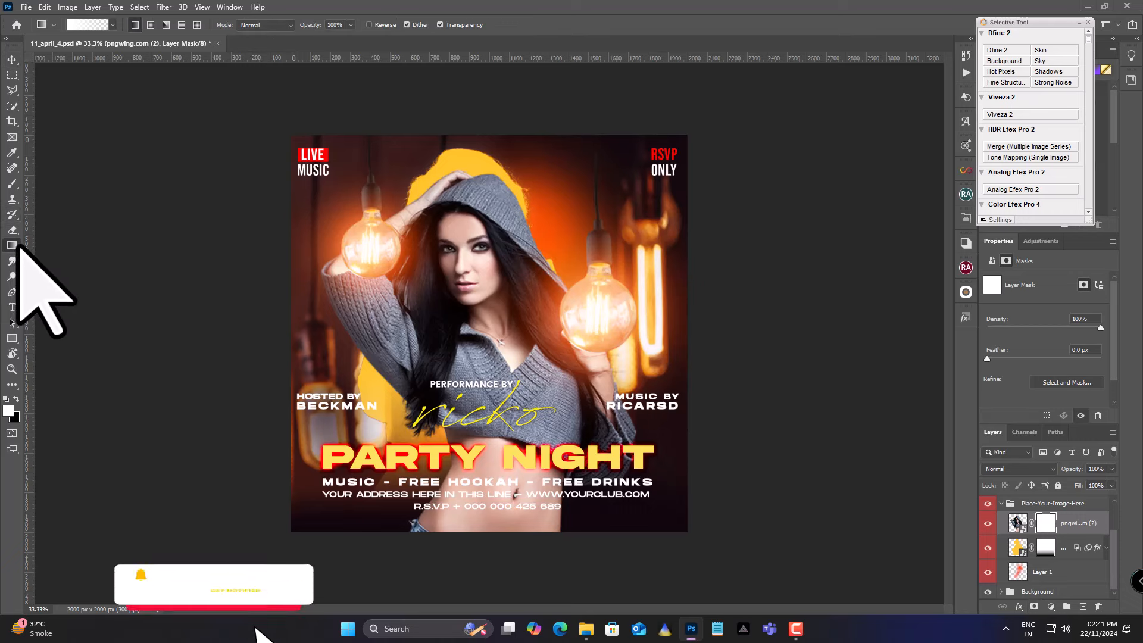
left_click(16, 399)
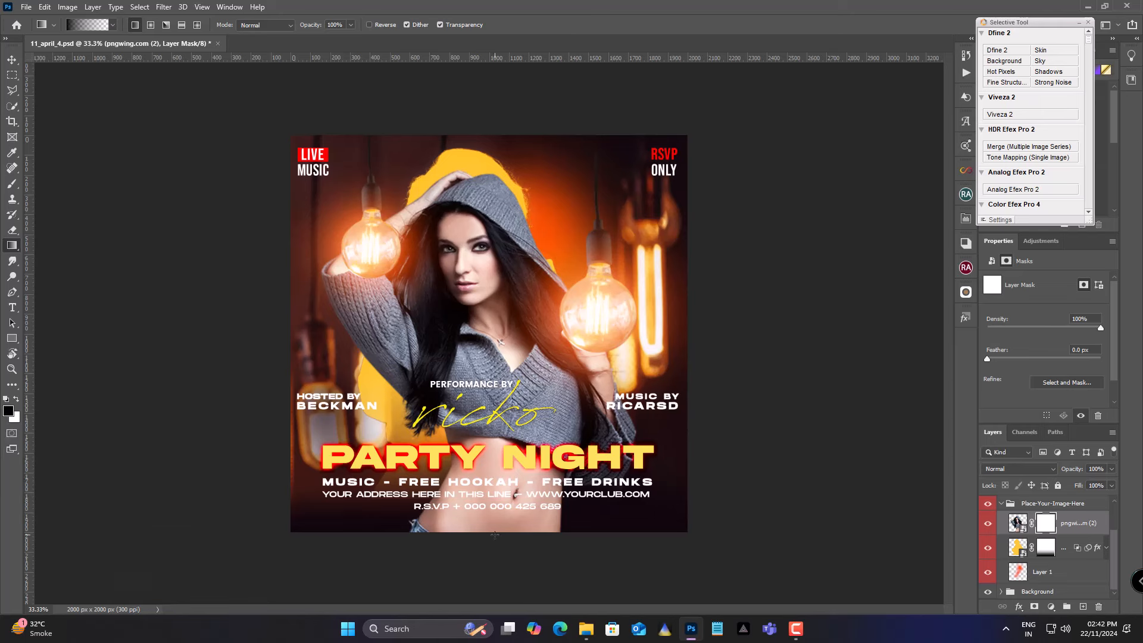
left_click_drag(497, 538, 523, 384)
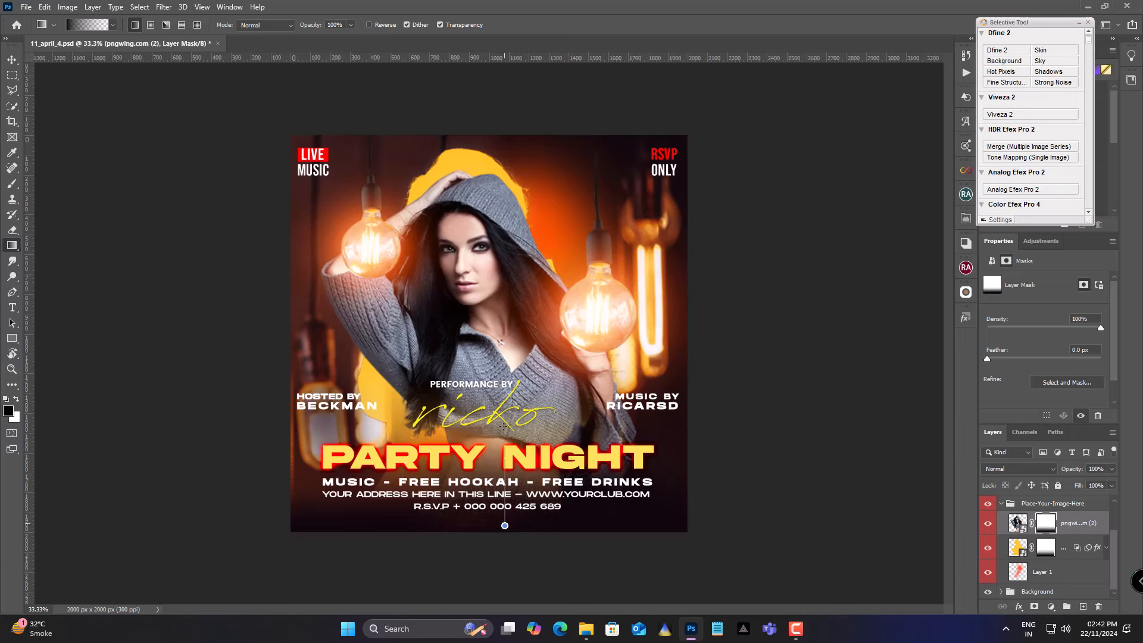
left_click_drag(504, 426, 503, 439)
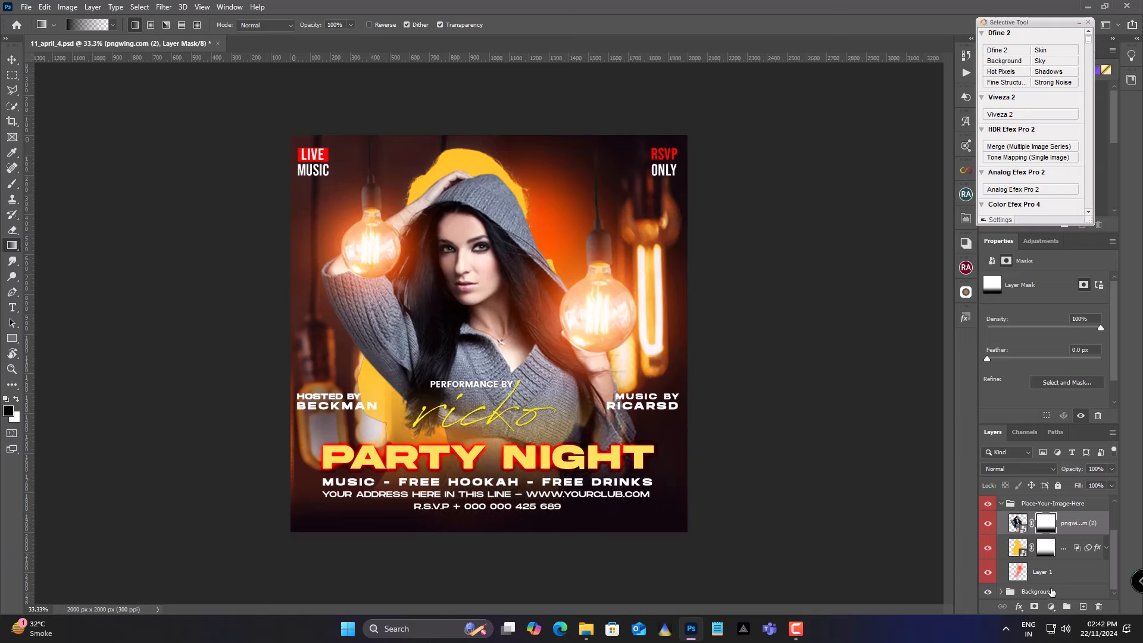
left_click(989, 550)
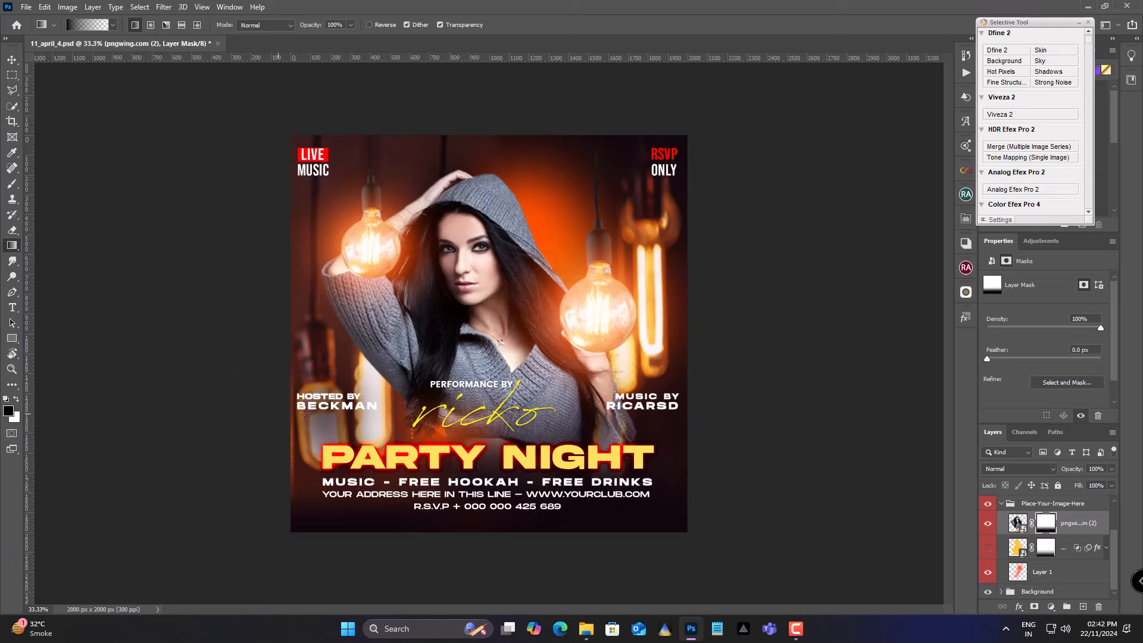
Add a new layer above the woman in the Place-Your-Image-Here group and set its blend mode to Screen
scroll(1066, 542, "up", 2)
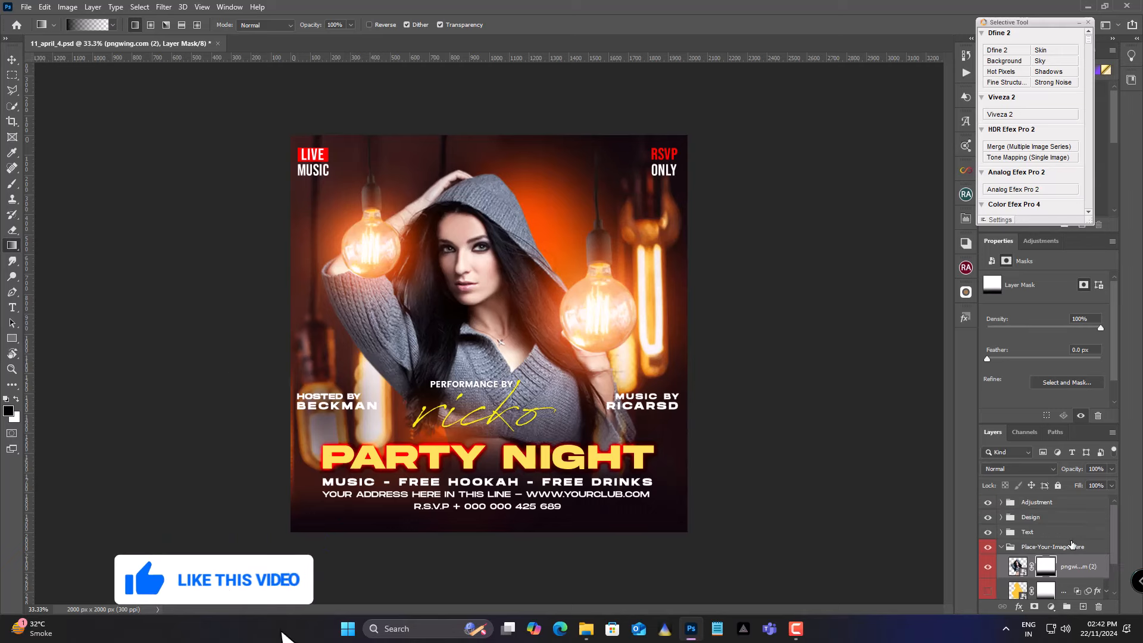
left_click(1083, 605)
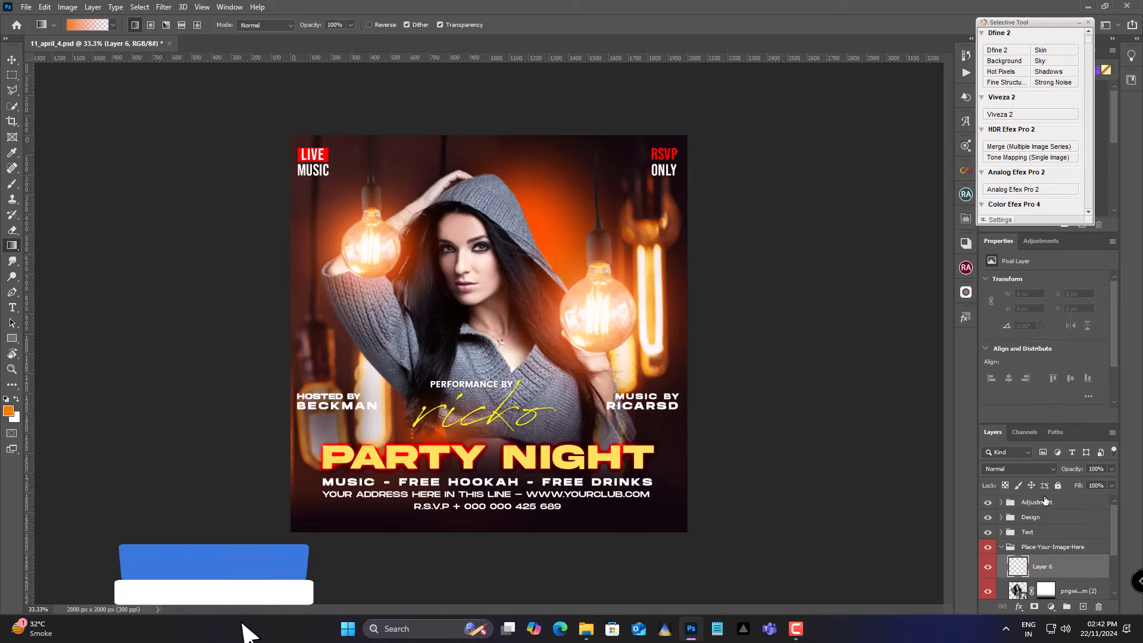
left_click(1038, 469)
left_click(1033, 432)
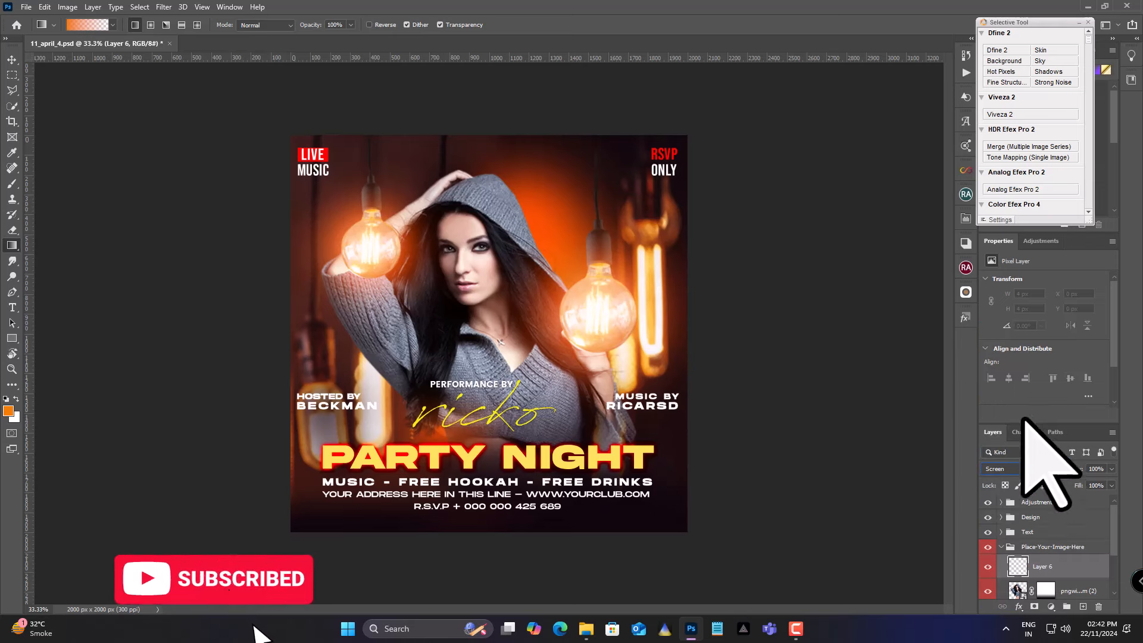
Paint a soft orange glow in #e17403 around both hanging bulbs and the woman's arms on the Screen layer with a large brush
left_click(12, 183)
left_click(8, 411)
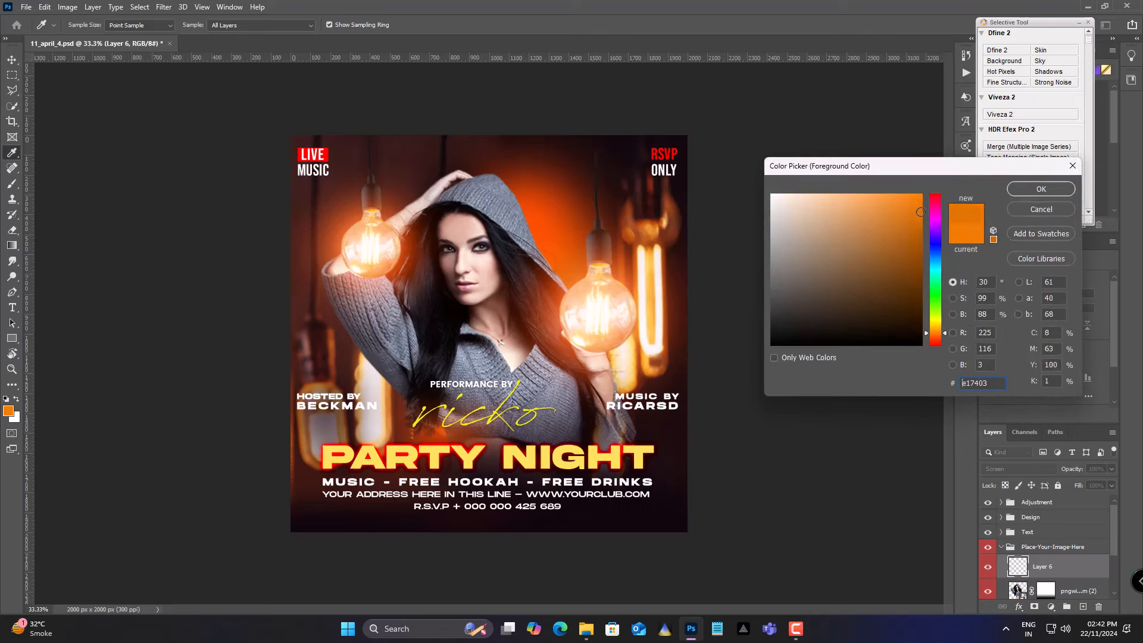
left_click(1047, 188)
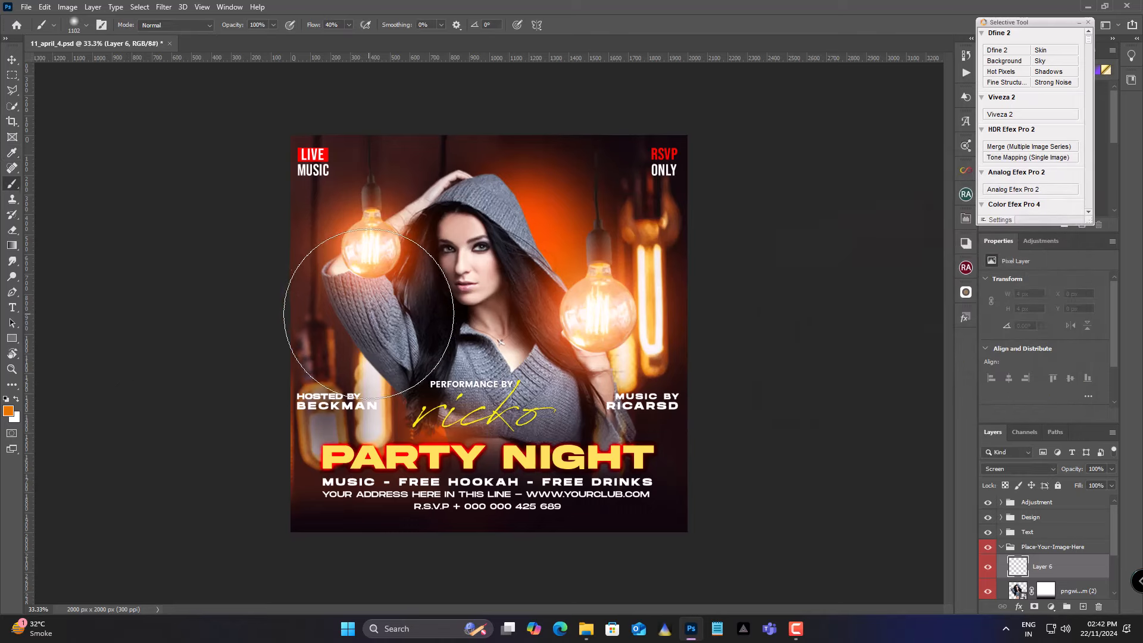
left_click(368, 289)
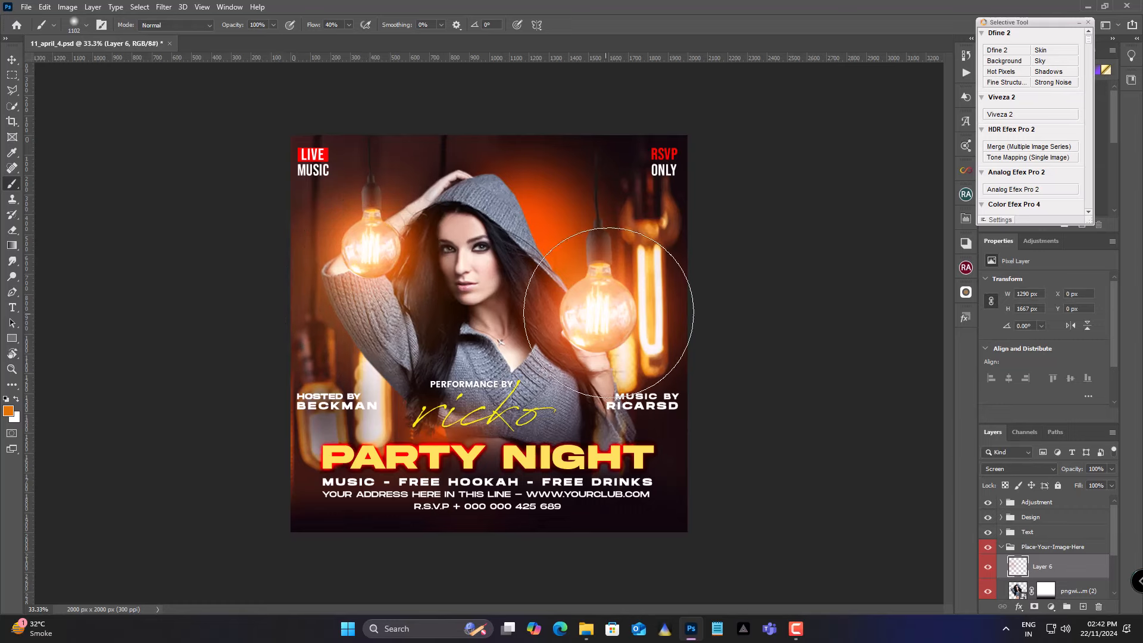
left_click(603, 343)
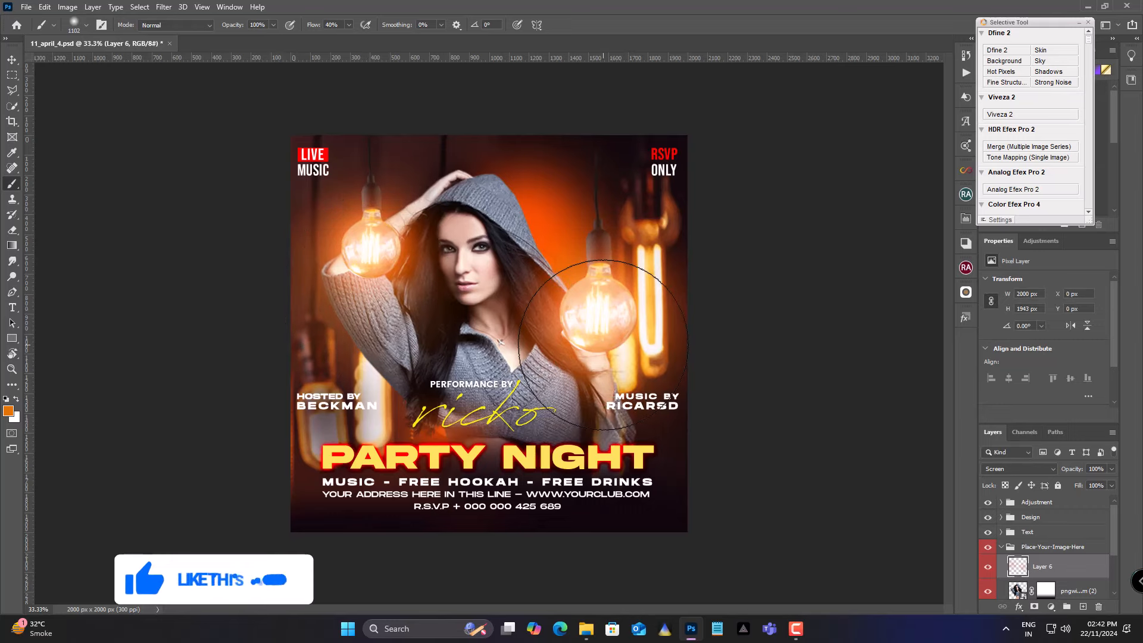
Add another new layer above the orange glow layer and set its blend mode to Color Dodge
left_click(1081, 605)
left_click(1021, 468)
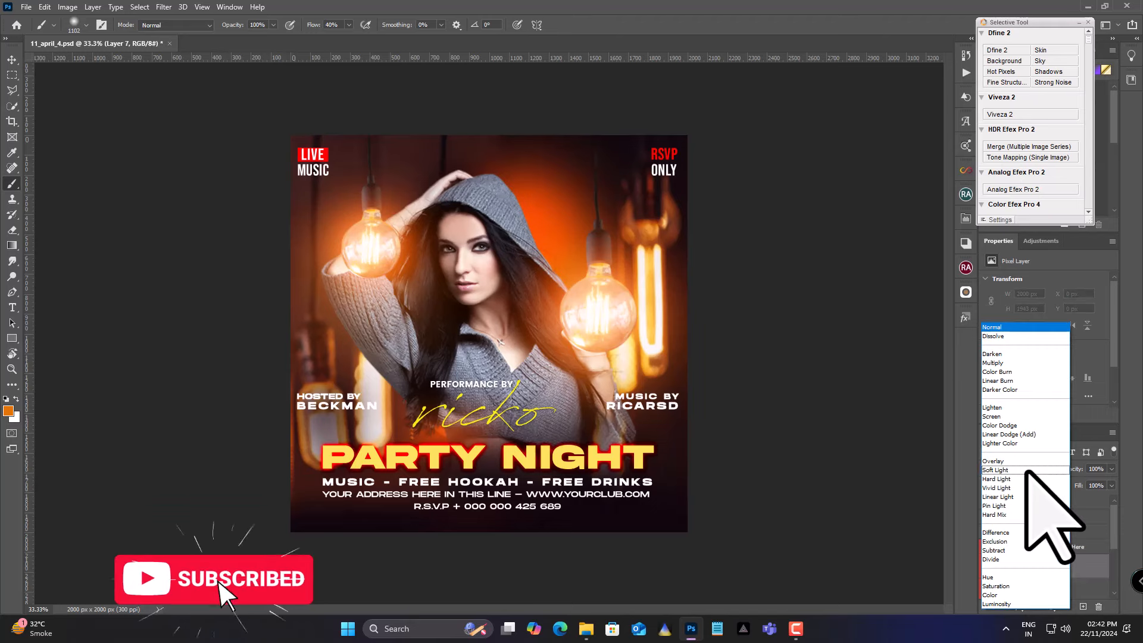
left_click(1020, 425)
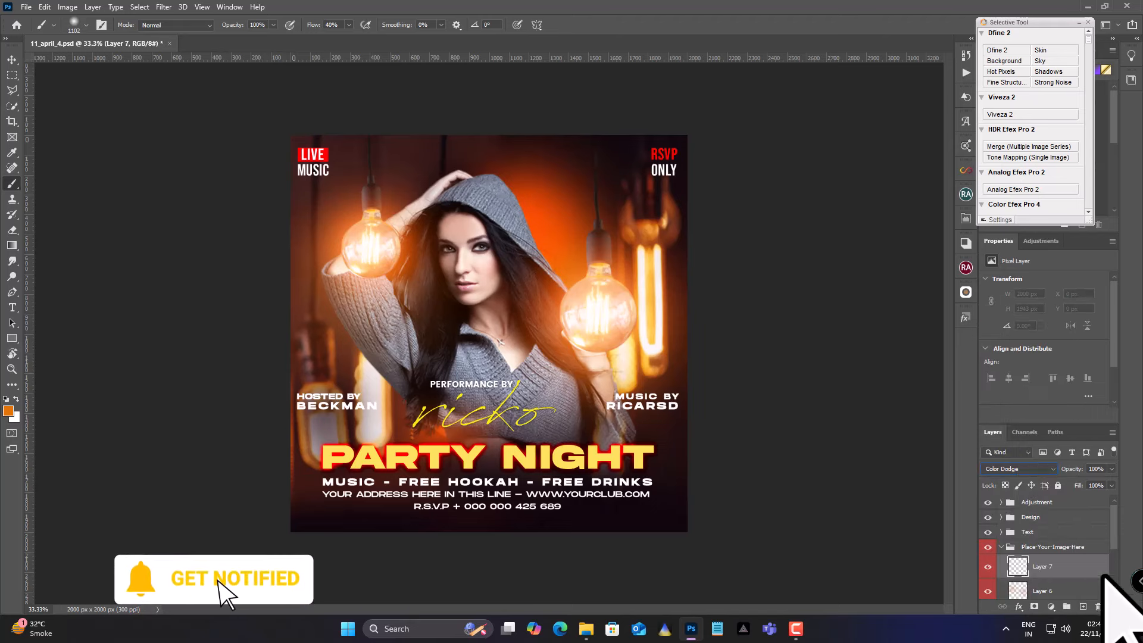
Set the foreground colour to red #f70606 and brush a soft red glow over the woman and her hood on the Color Dodge layer
left_click(8, 410)
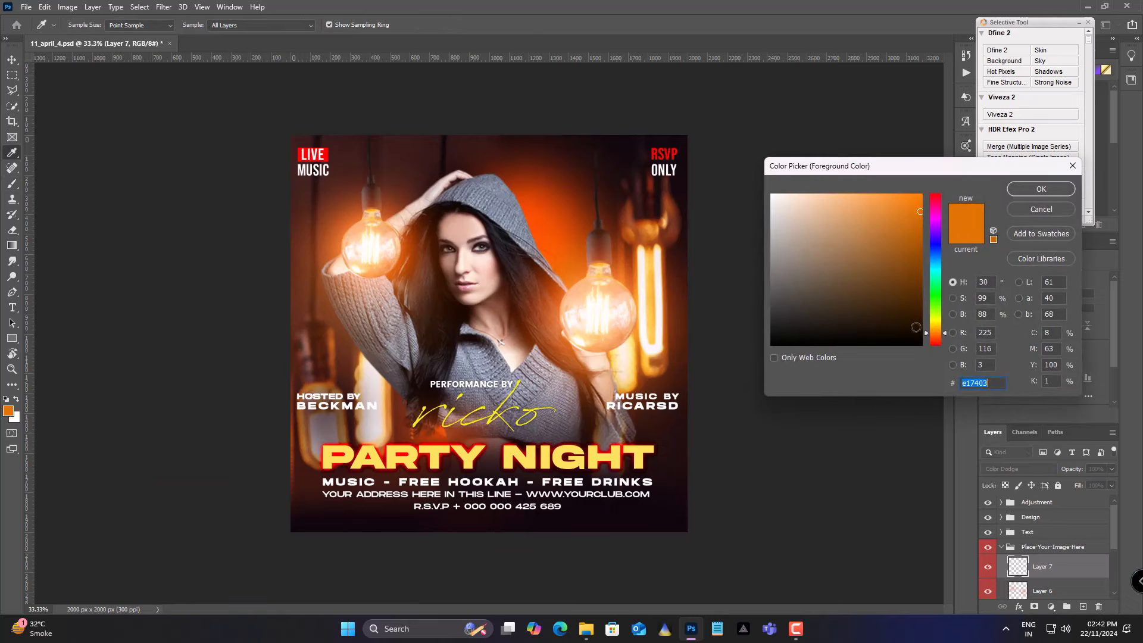
left_click(934, 197)
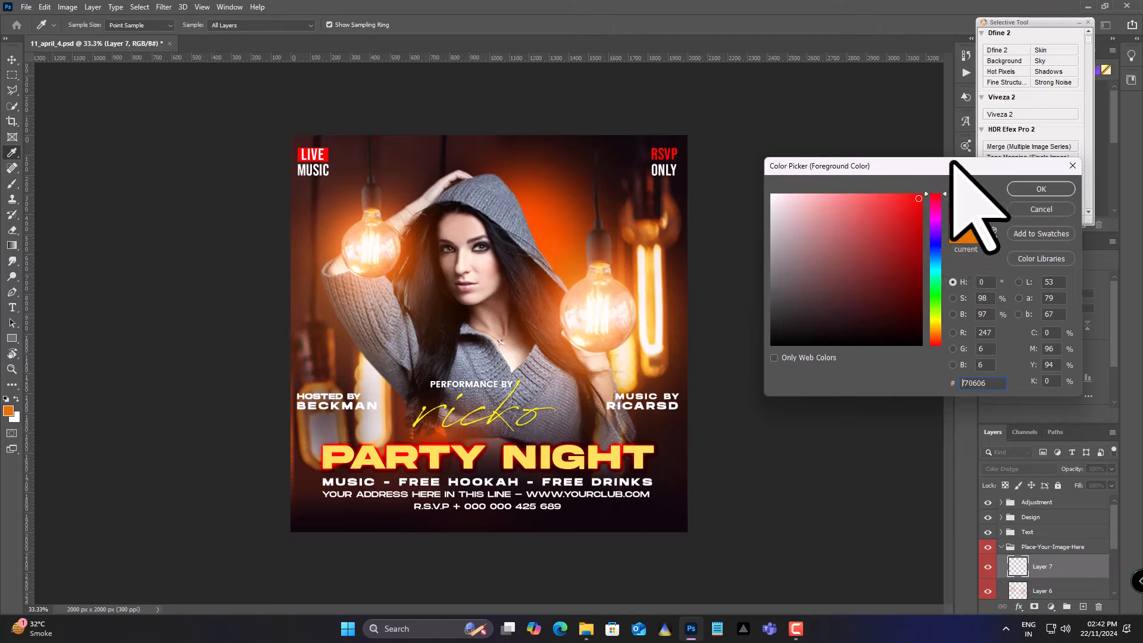
left_click(1057, 191)
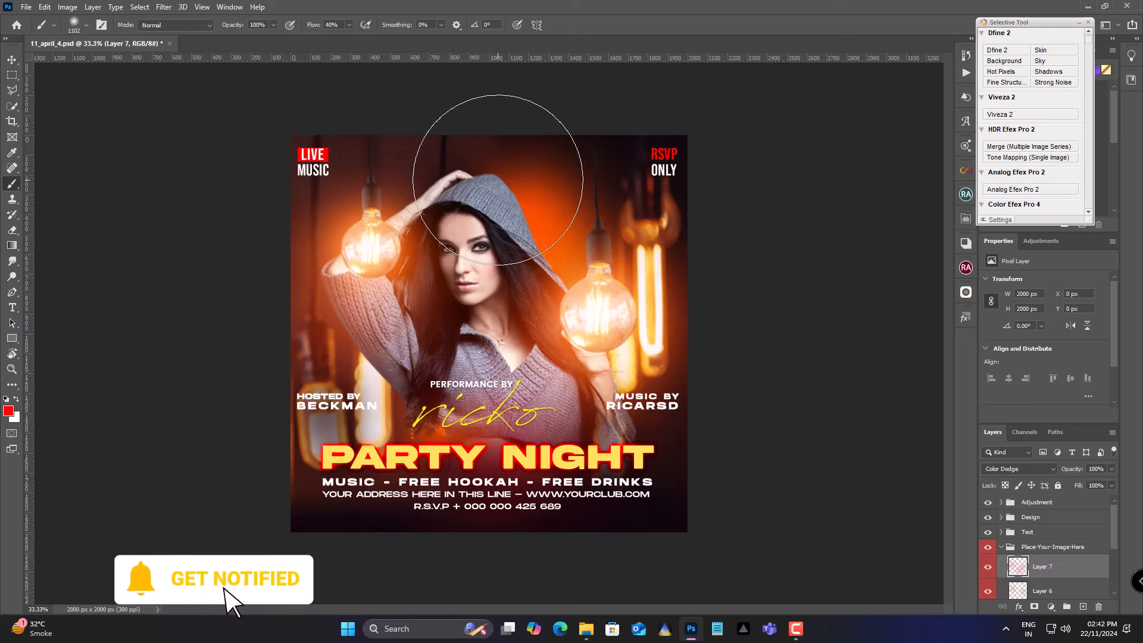
left_click(500, 199)
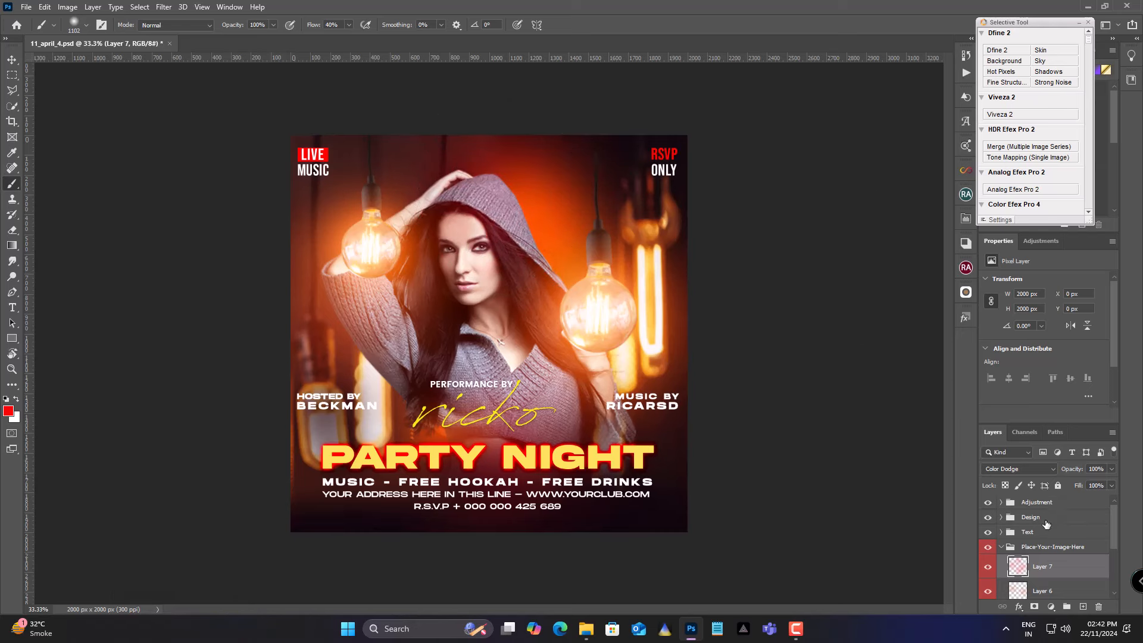
Check what the Text group contains by briefly expanding it, then hiding and reshowing it
left_click(1000, 532)
left_click(1000, 532)
left_click(988, 532)
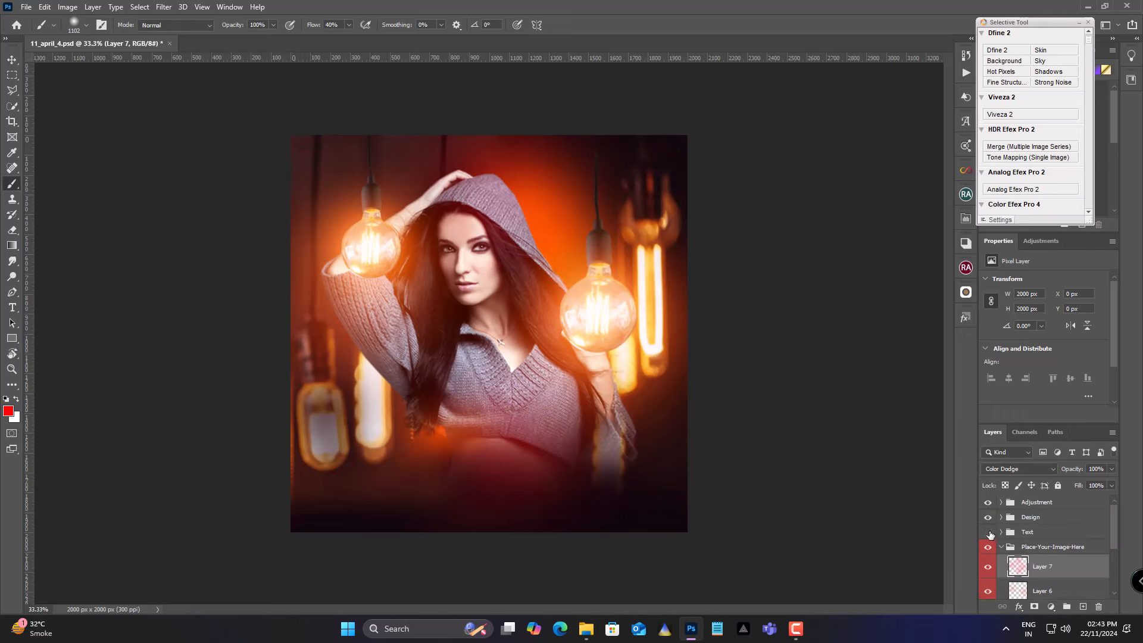
left_click(988, 532)
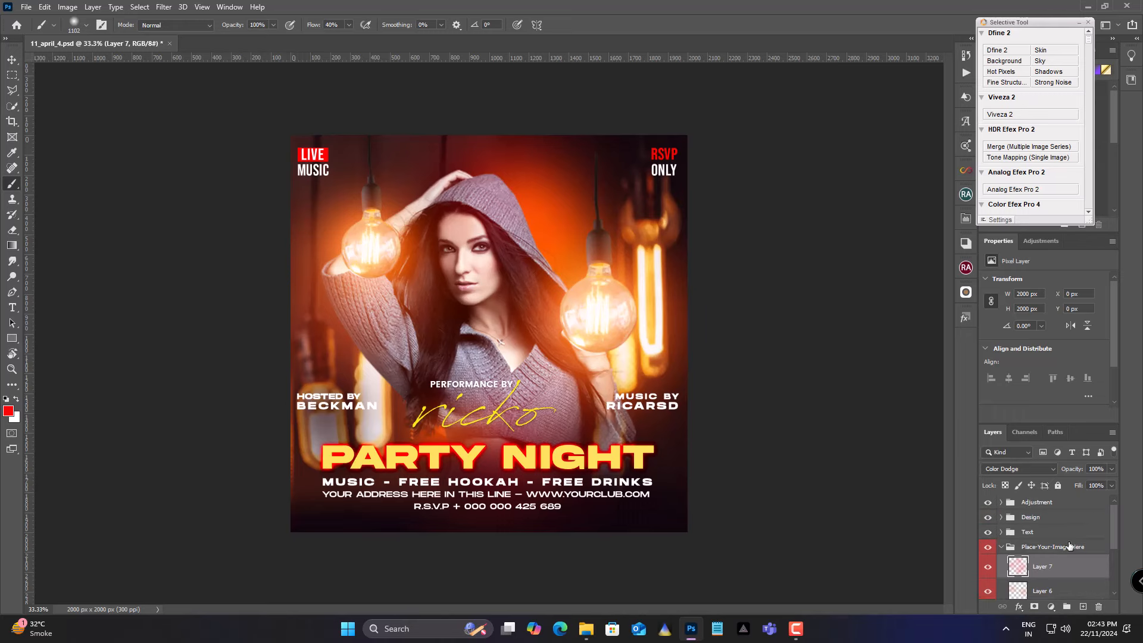
Expand the Text group and identify the party night heading layer by toggling its visibility, leaving it shown
left_click(1000, 532)
scroll(1060, 543, "down", 1)
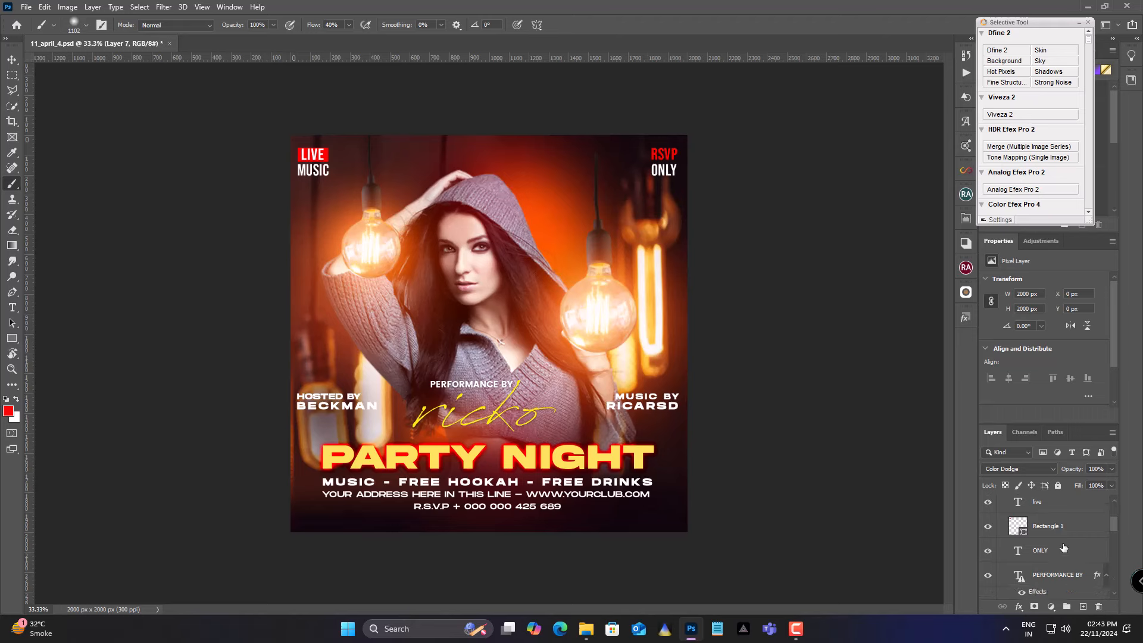
scroll(1080, 566, "up", 2)
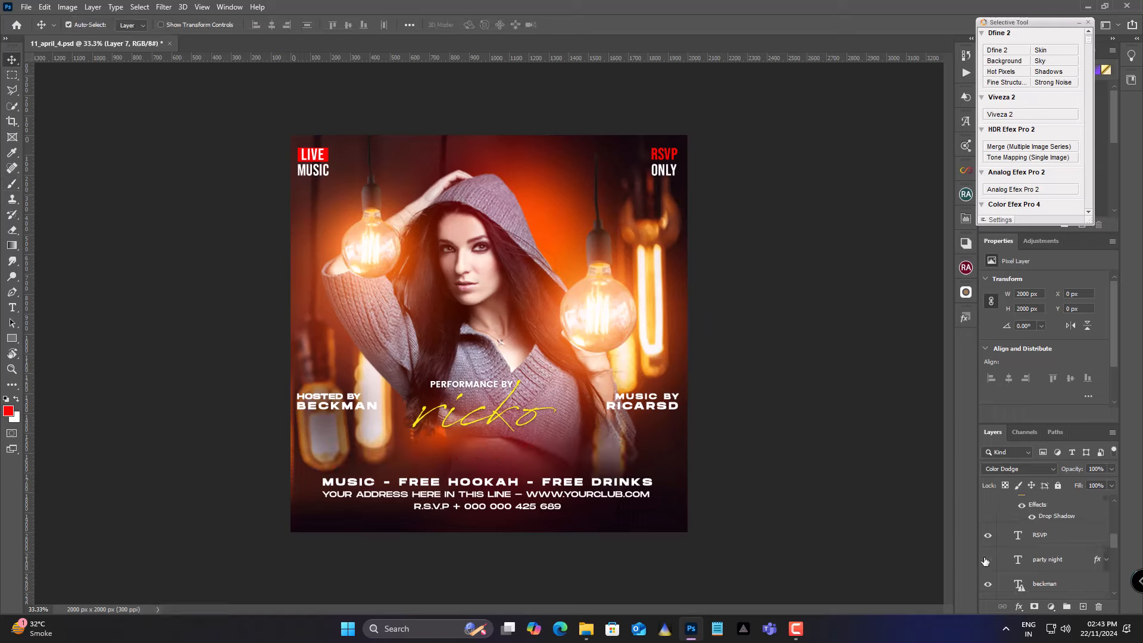
left_click(986, 560)
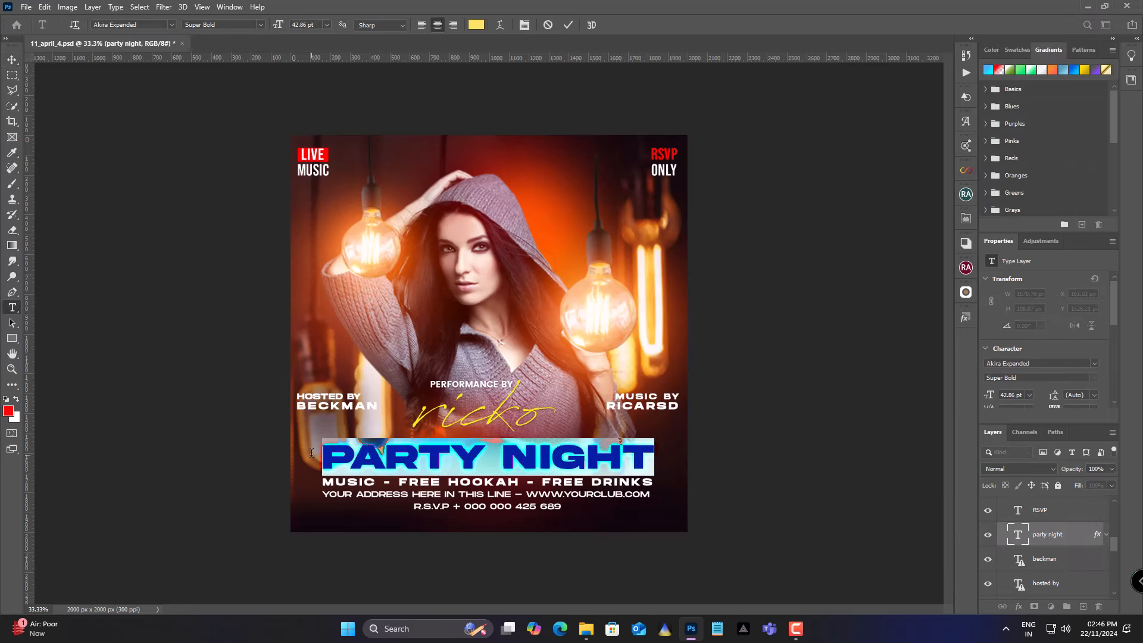
Replace the PARTY NIGHT heading with YOUR TEXT and commit the edit
key("BackSpace")
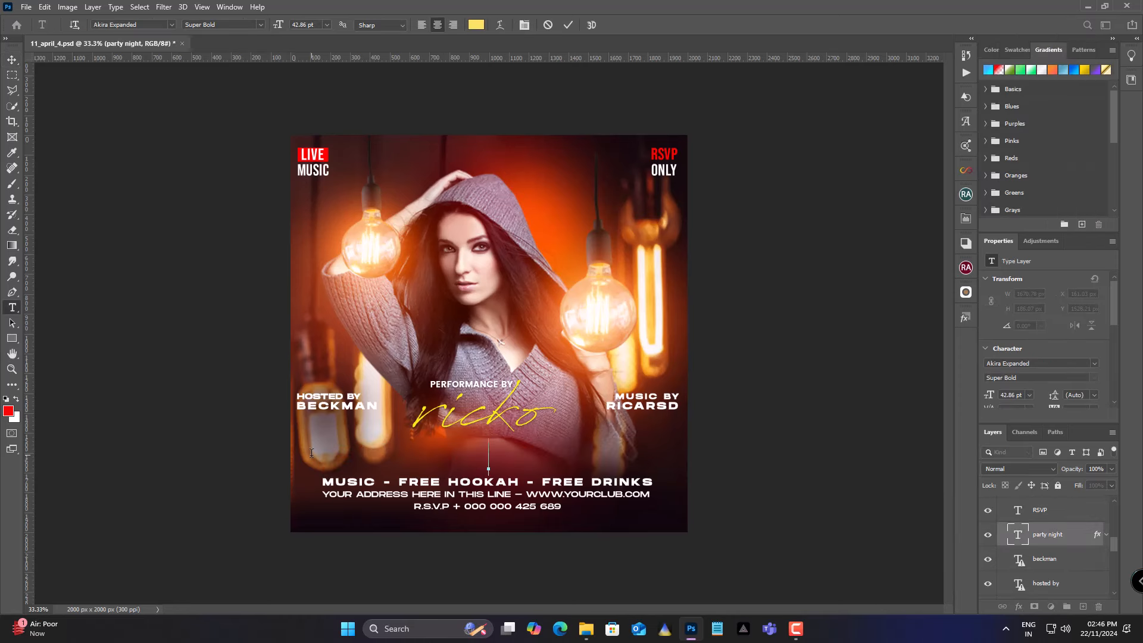
type("YOUR")
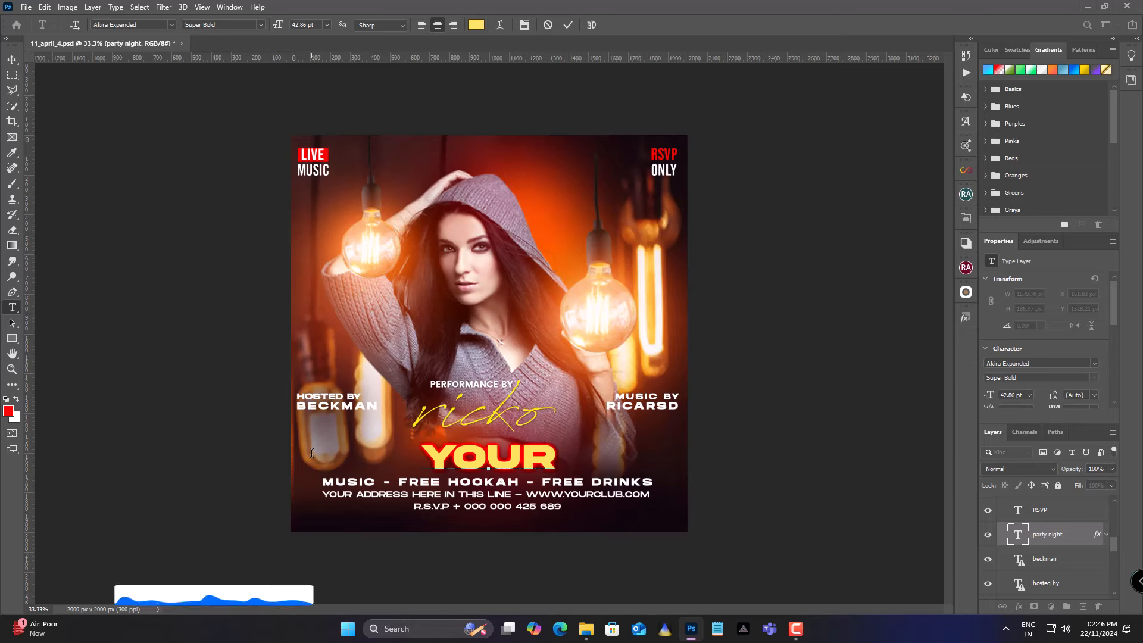
type(" TEXT")
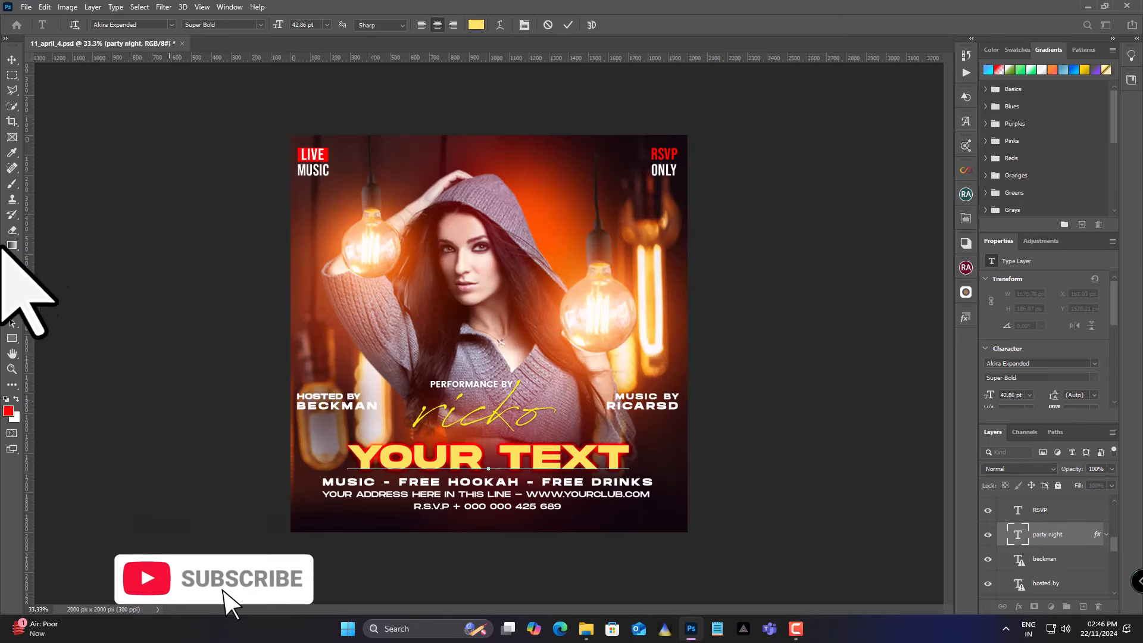
left_click(12, 60)
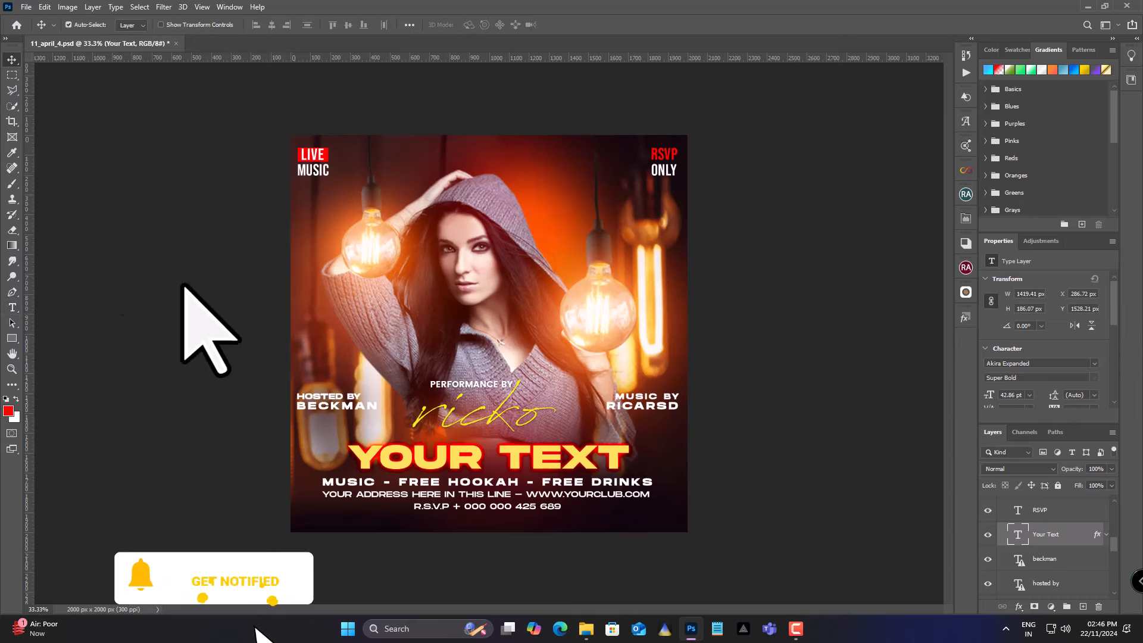
Try to open the yellow script name under PERFORMANCE BY for editing, cancelling the missing-font replacement
left_click(1079, 561)
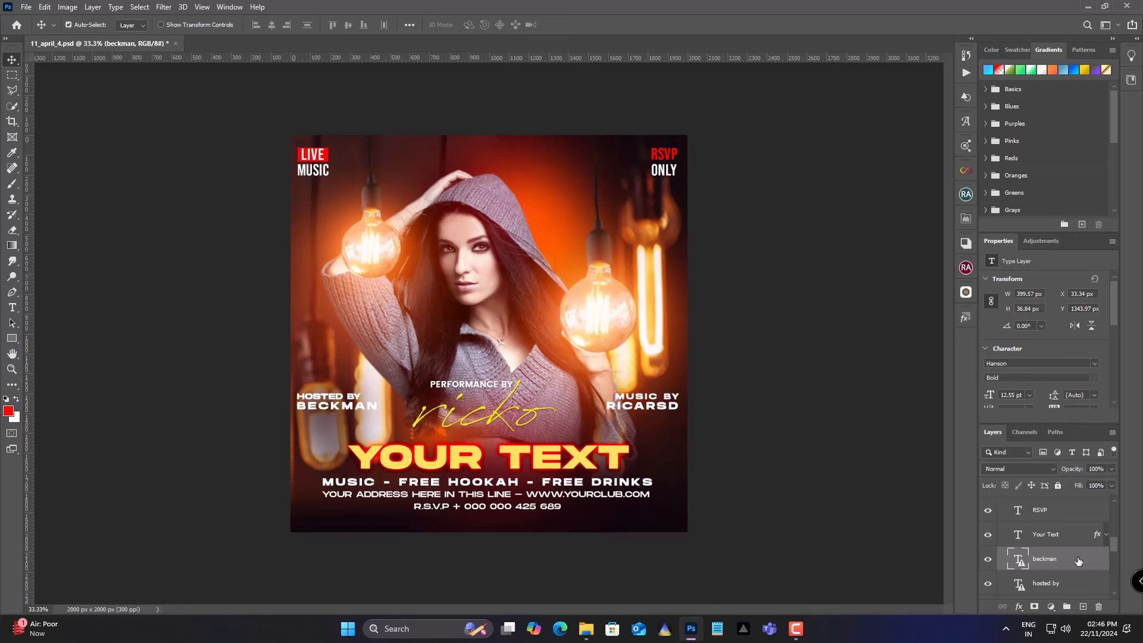
scroll(1079, 565, "up", 3)
scroll(1079, 574, "up", 1)
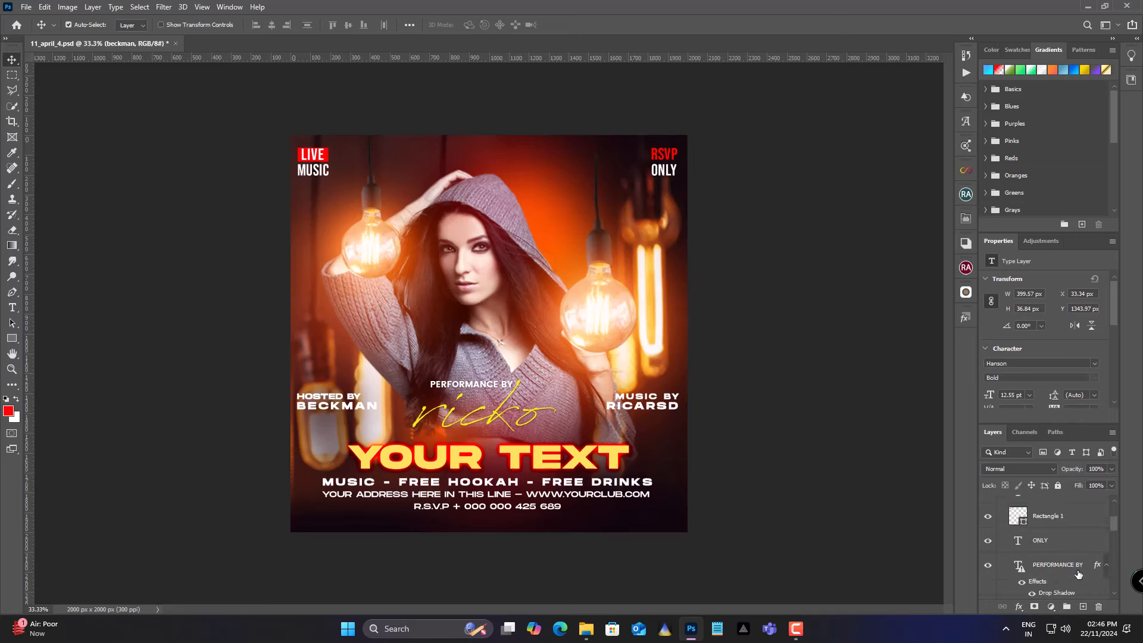
scroll(1078, 575, "down", 1)
scroll(1078, 574, "down", 1)
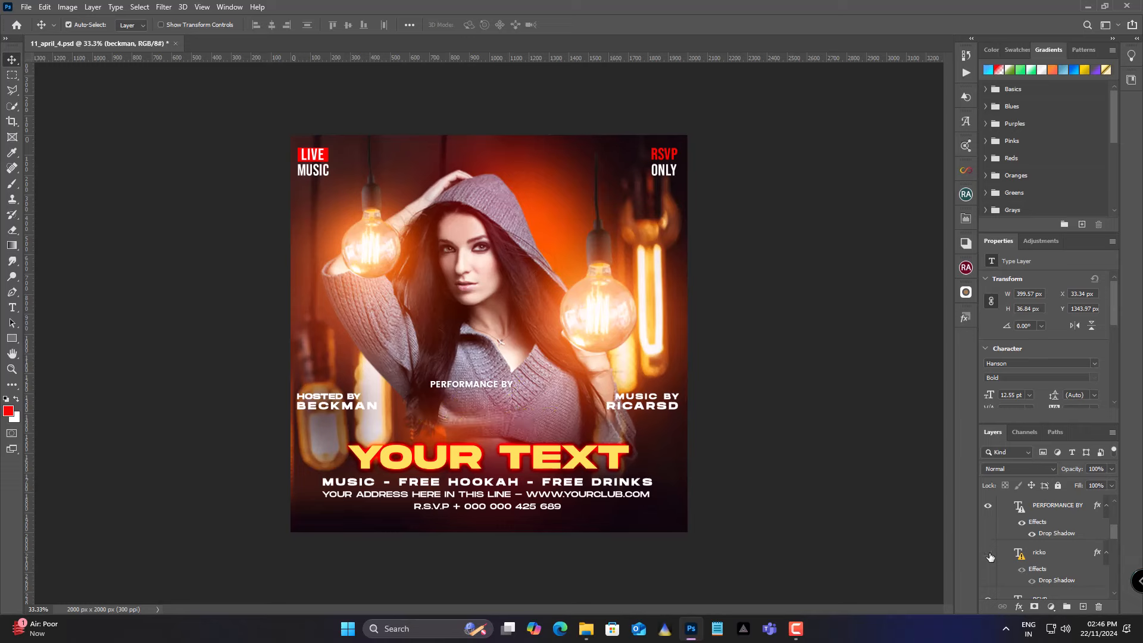
left_click(1037, 554)
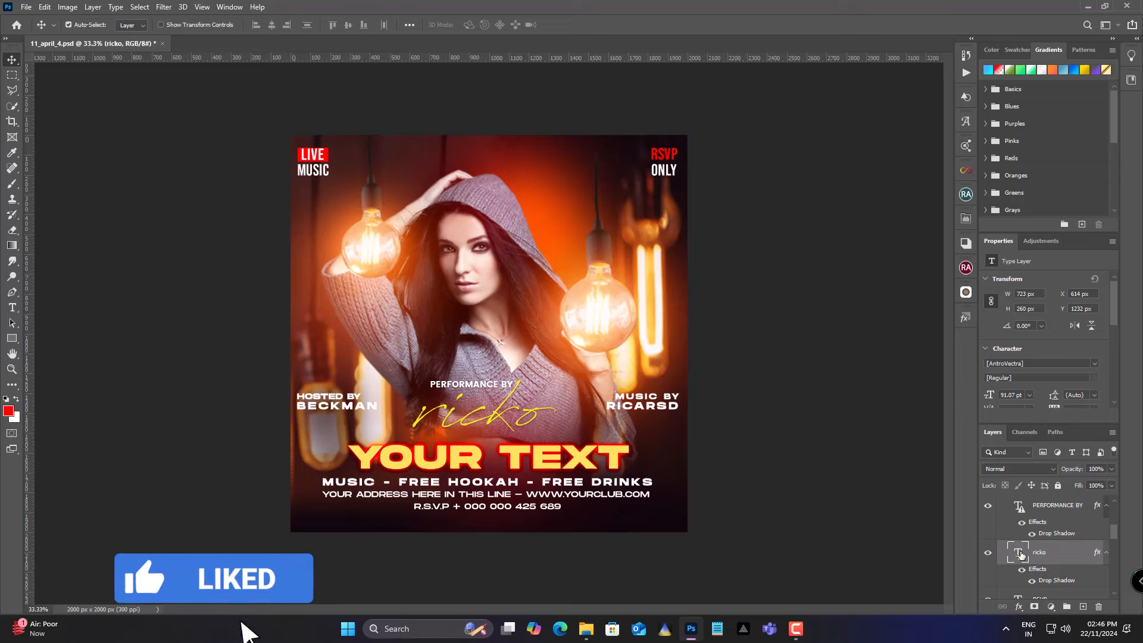
double_click(1020, 554)
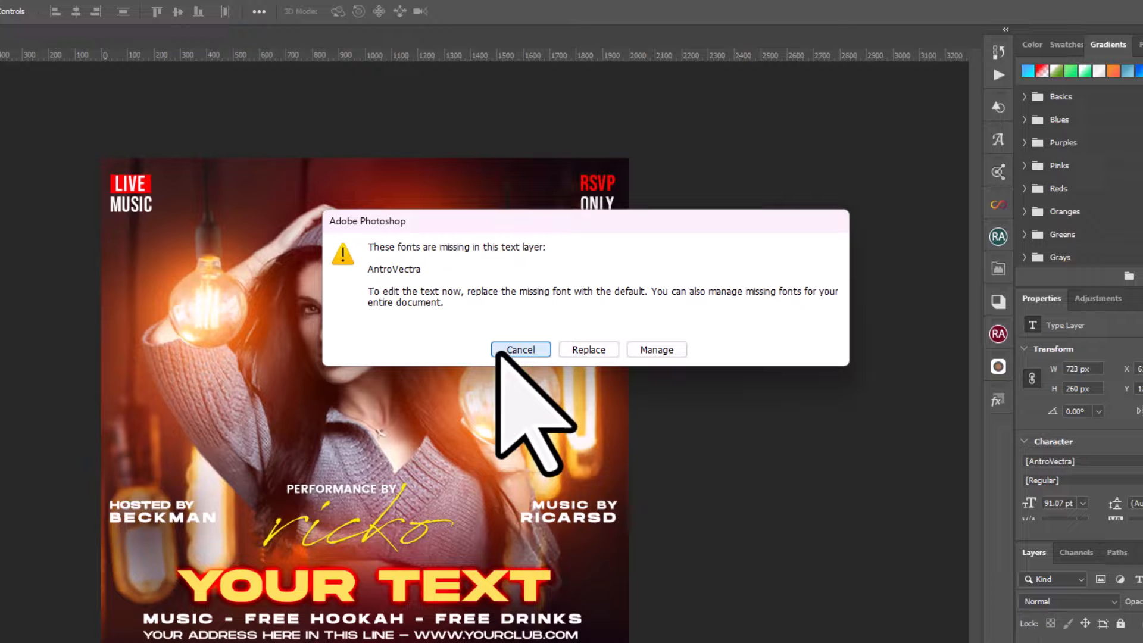
left_click(469, 391)
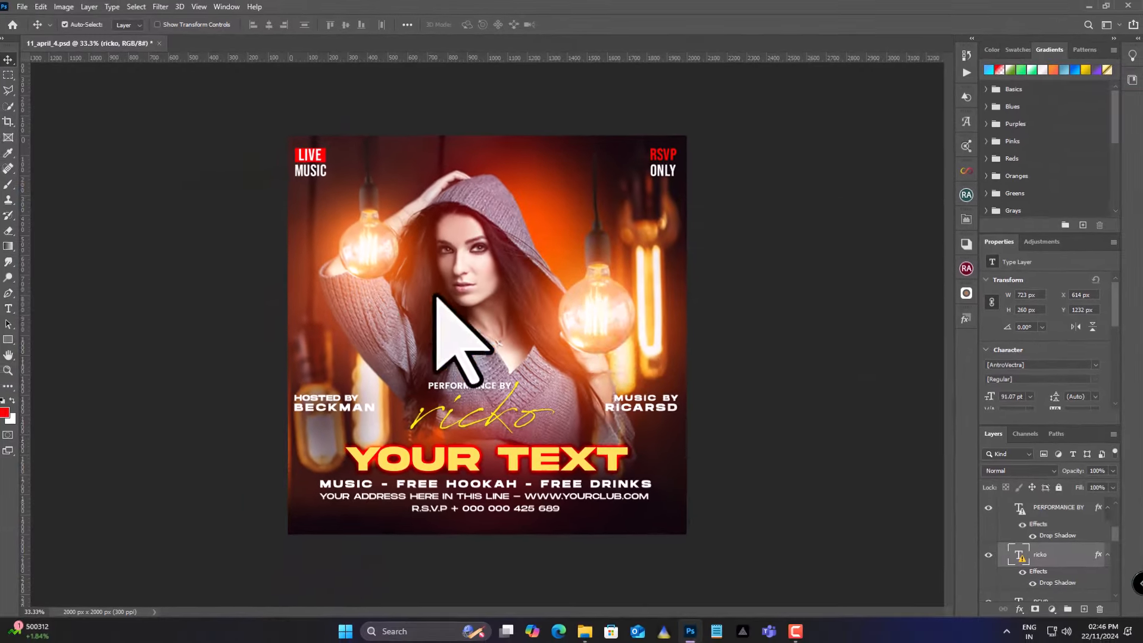
Expand the Background group and hide its Background picture layer, leaving the dark fill layer shown
scroll(1071, 574, "down", 5)
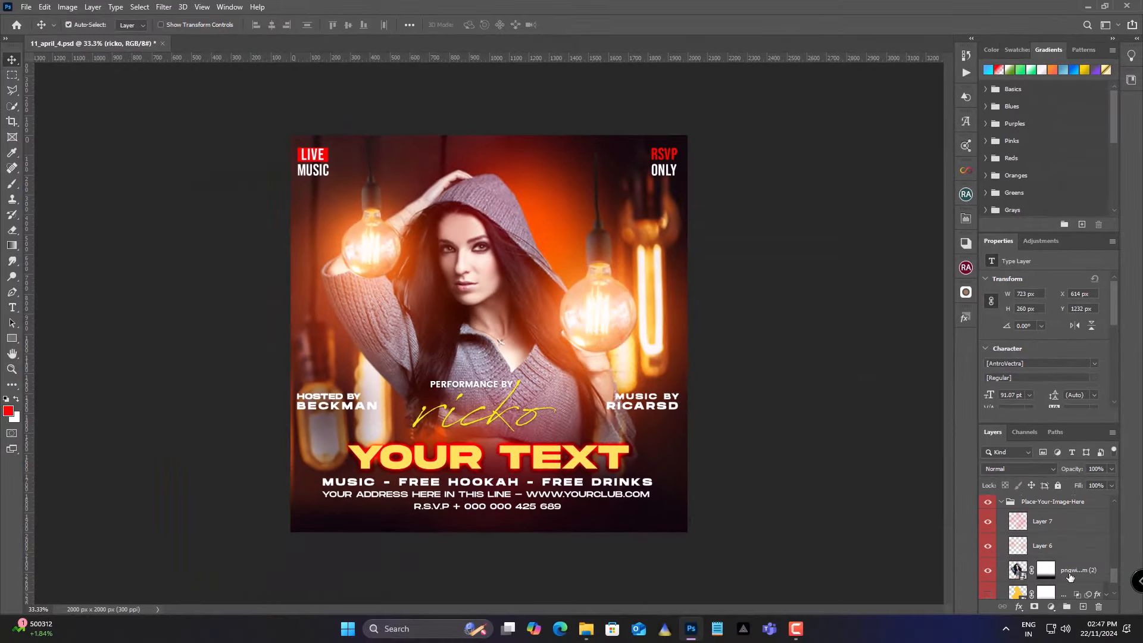
left_click(1075, 593)
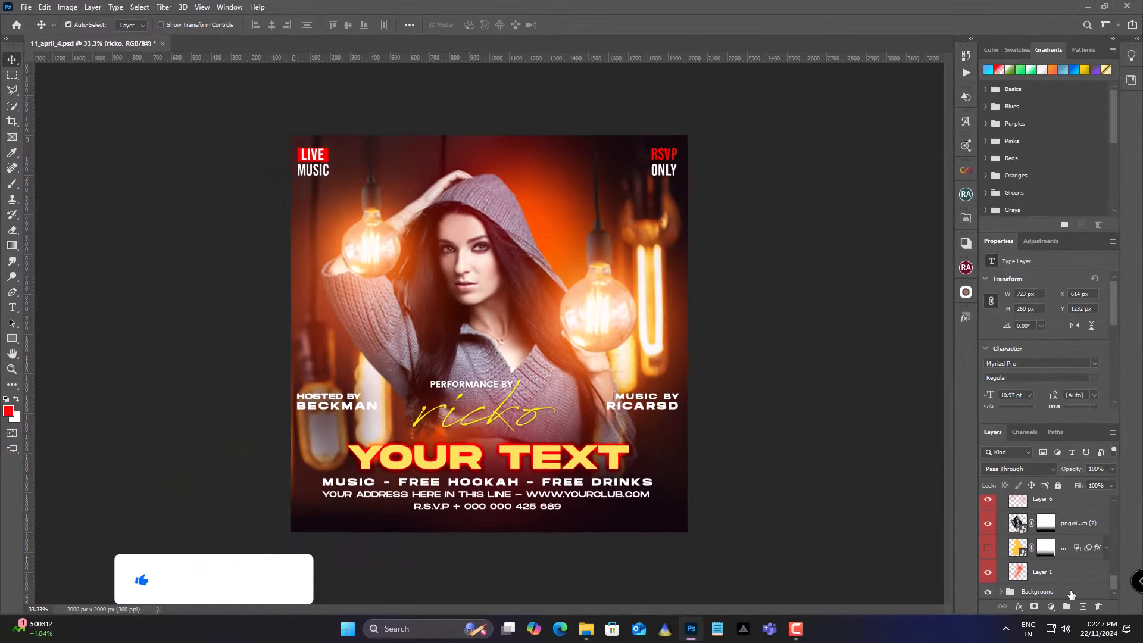
left_click(1001, 592)
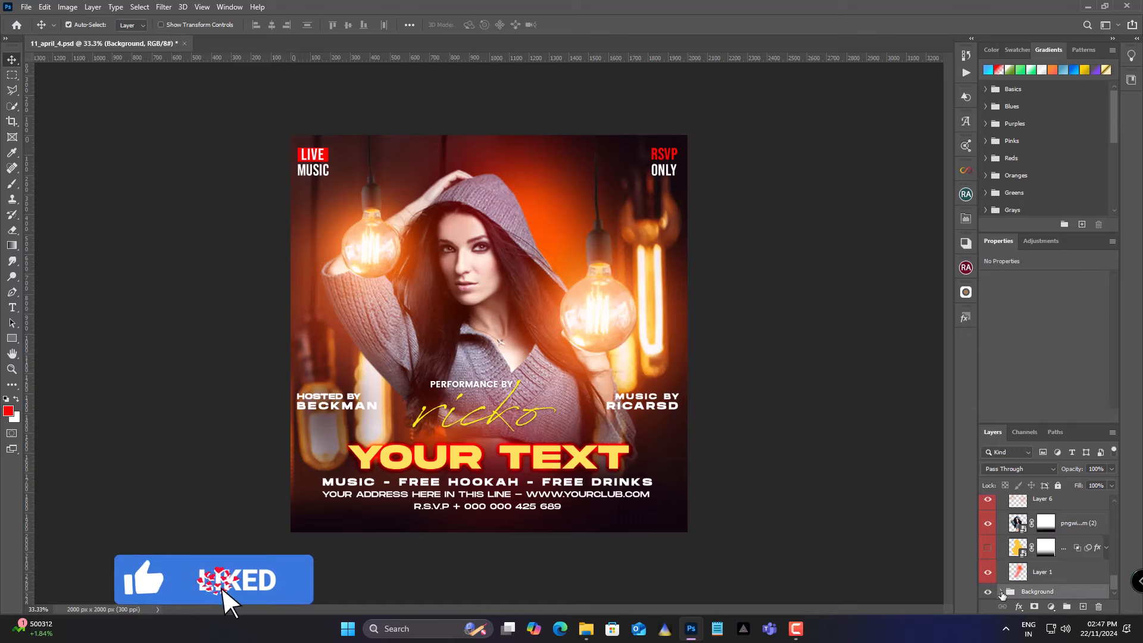
scroll(1080, 589, "down", 3)
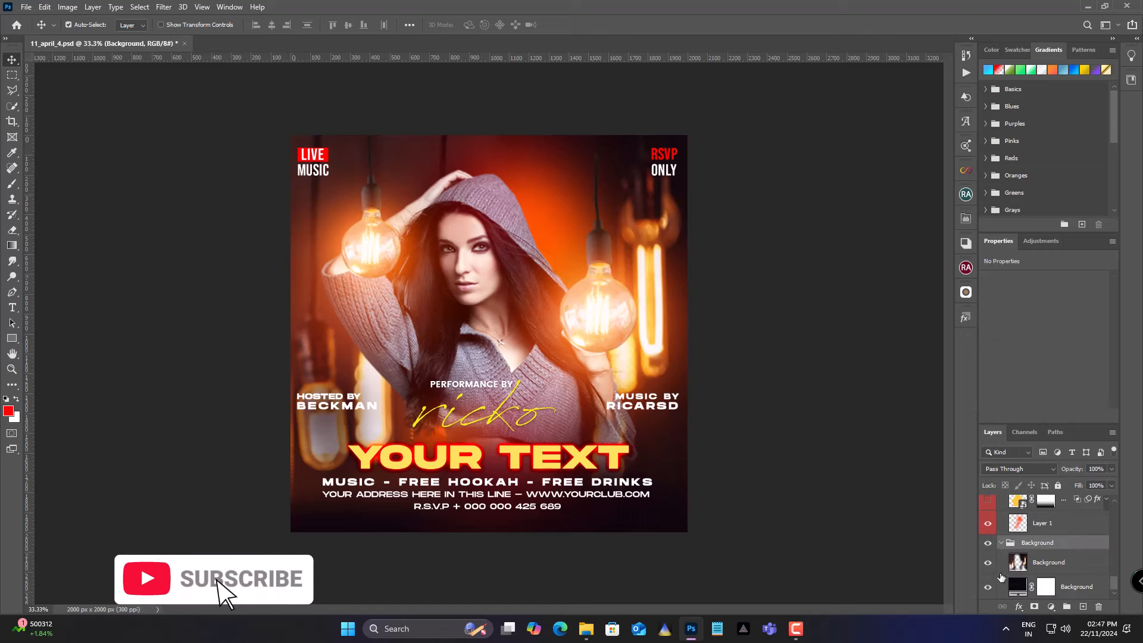
left_click(1079, 570)
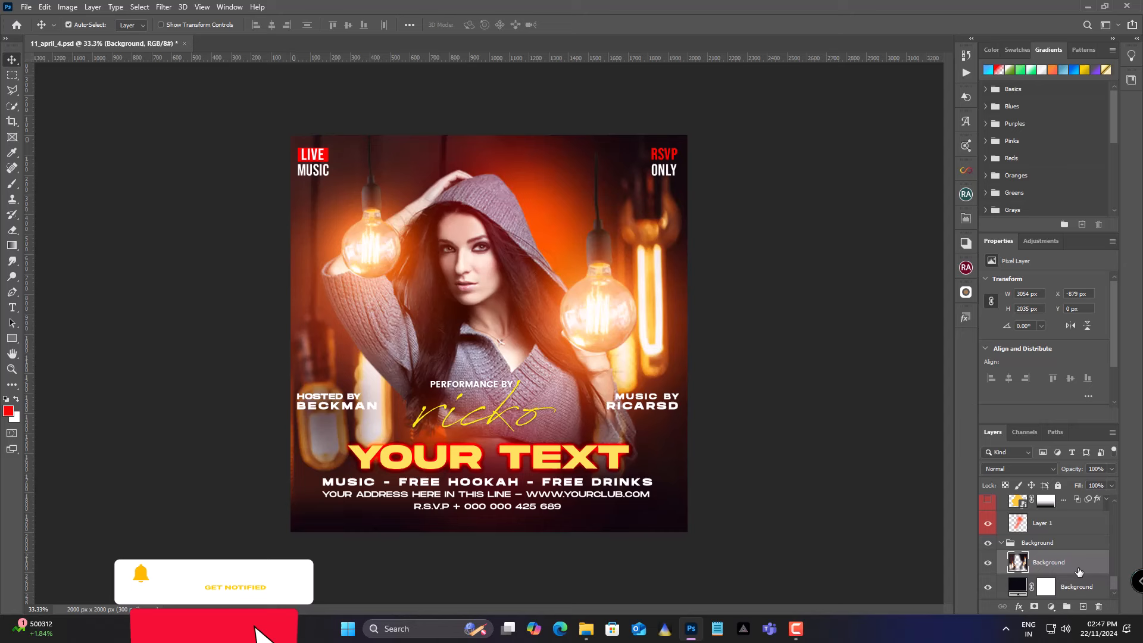
left_click(988, 563)
left_click(988, 563)
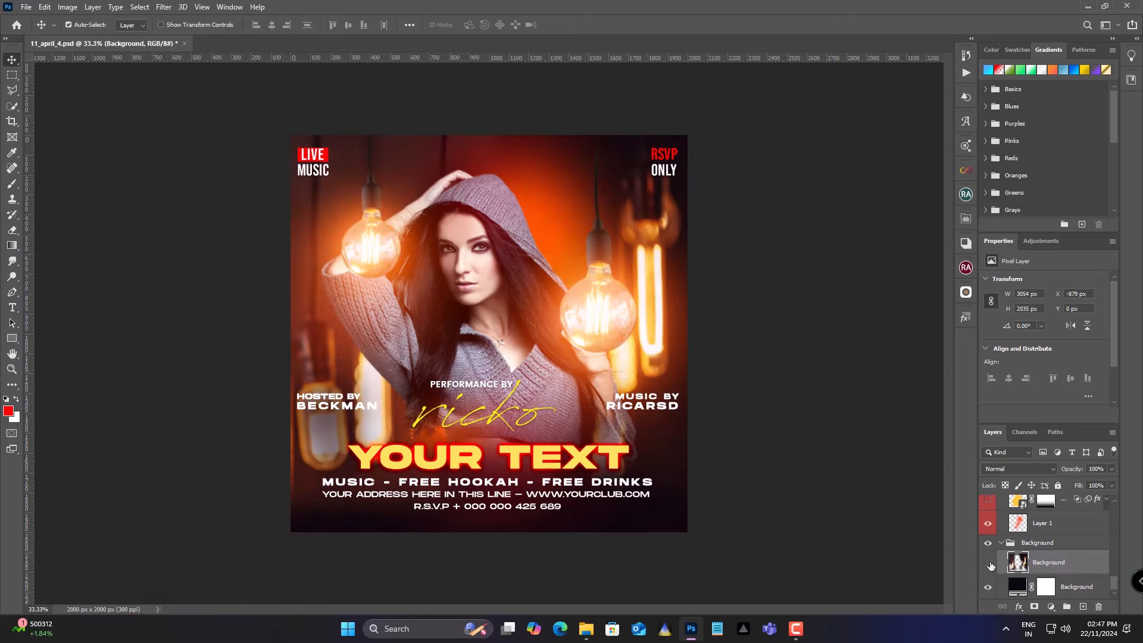
left_click(988, 564)
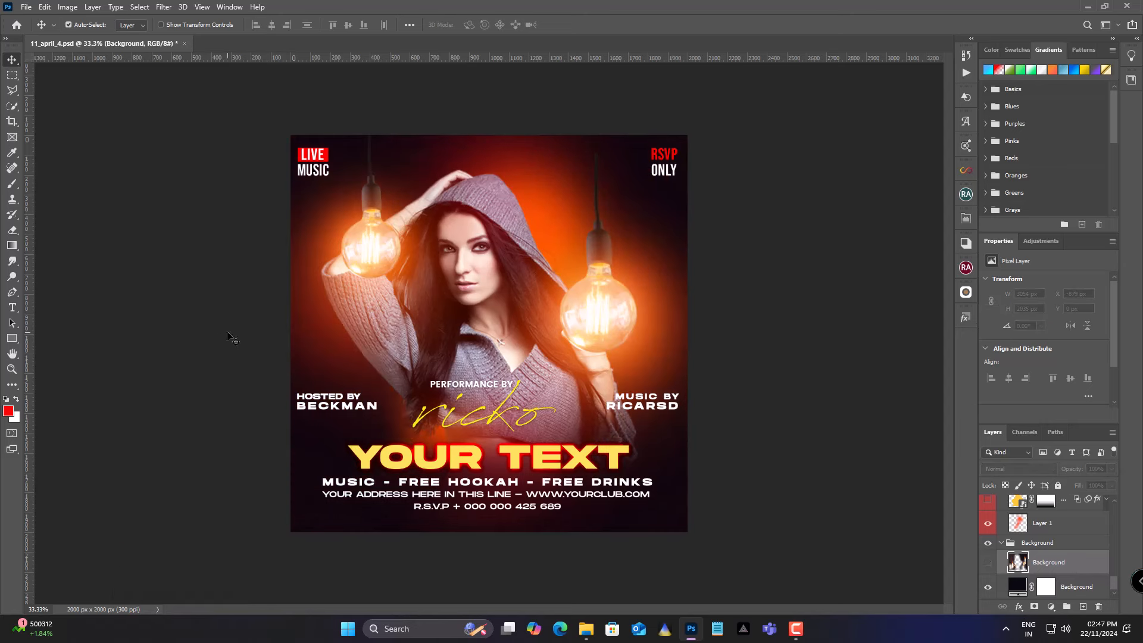
Place the red-lit sci-fi tunnel image embedded above the hidden background picture and fade its lower part with a black-to-transparent gradient on a layer mask
left_click(26, 7)
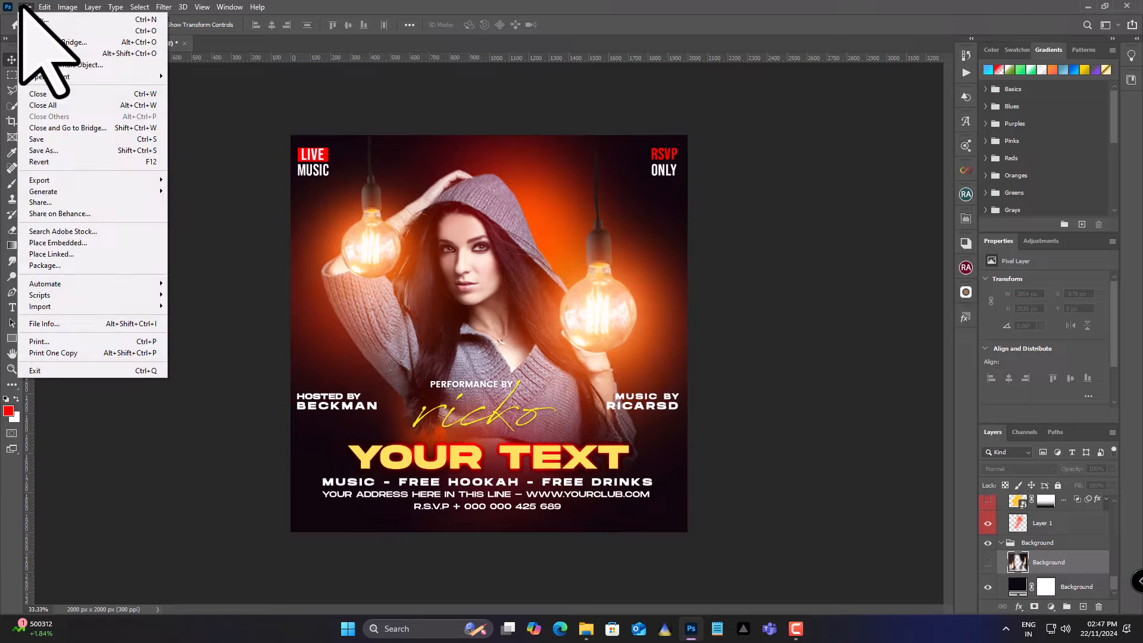
left_click(66, 242)
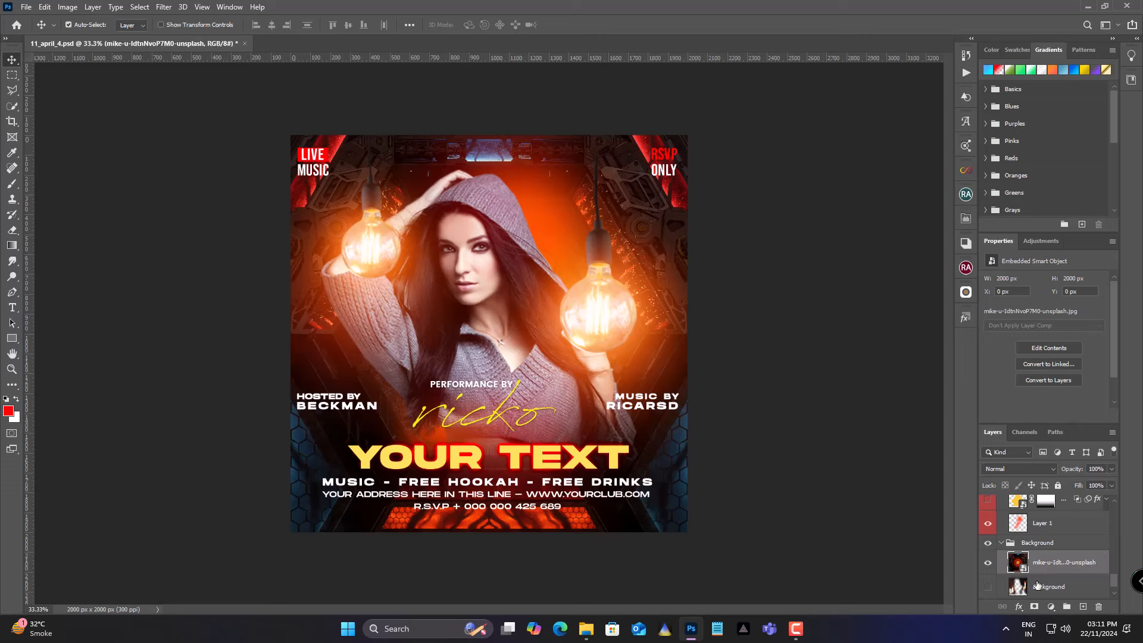
scroll(1037, 586, "down", 1)
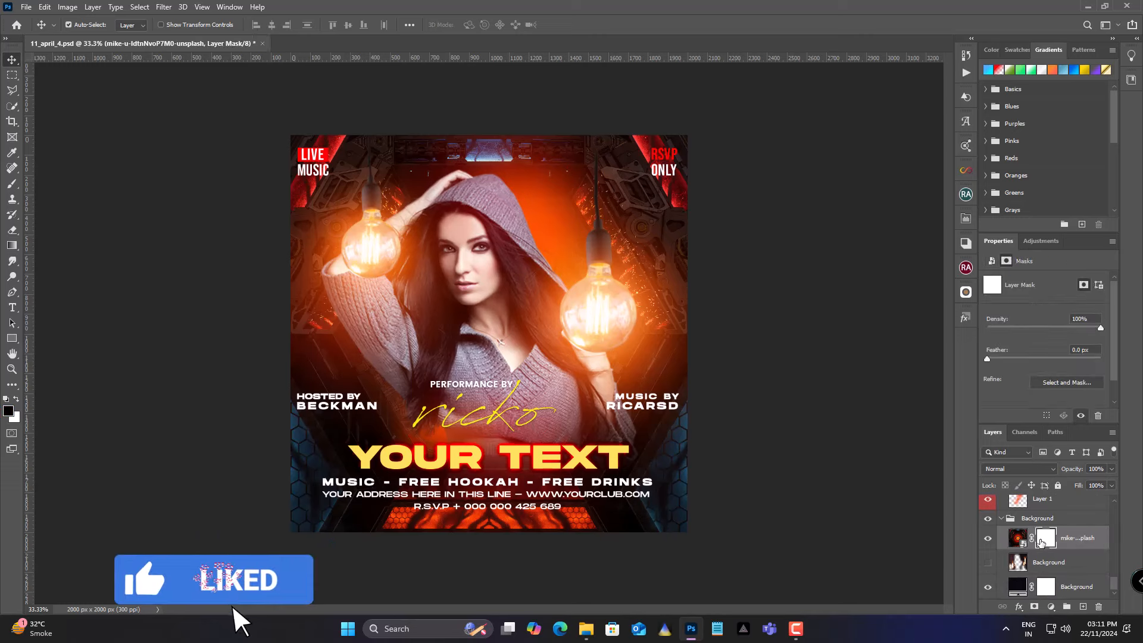
key("g")
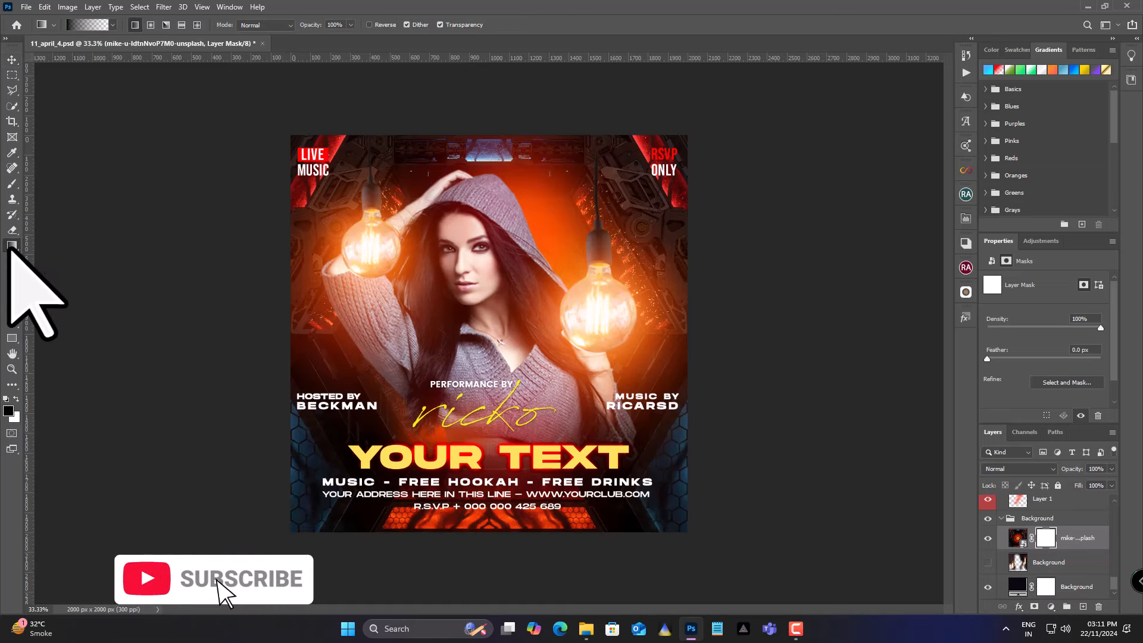
left_click(8, 412)
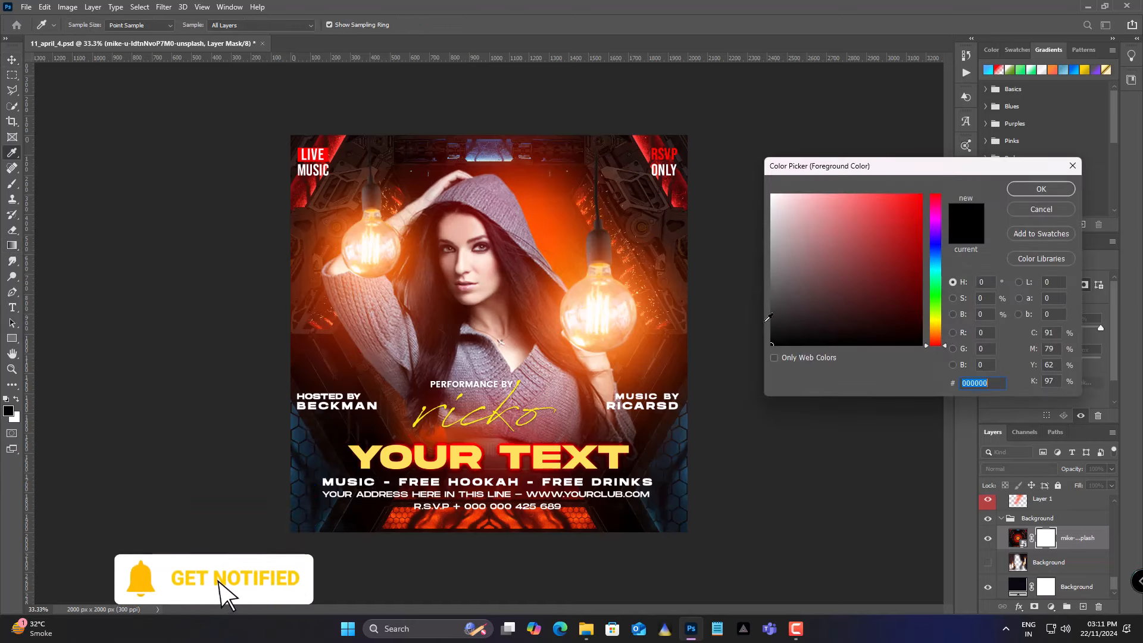
left_click(1041, 189)
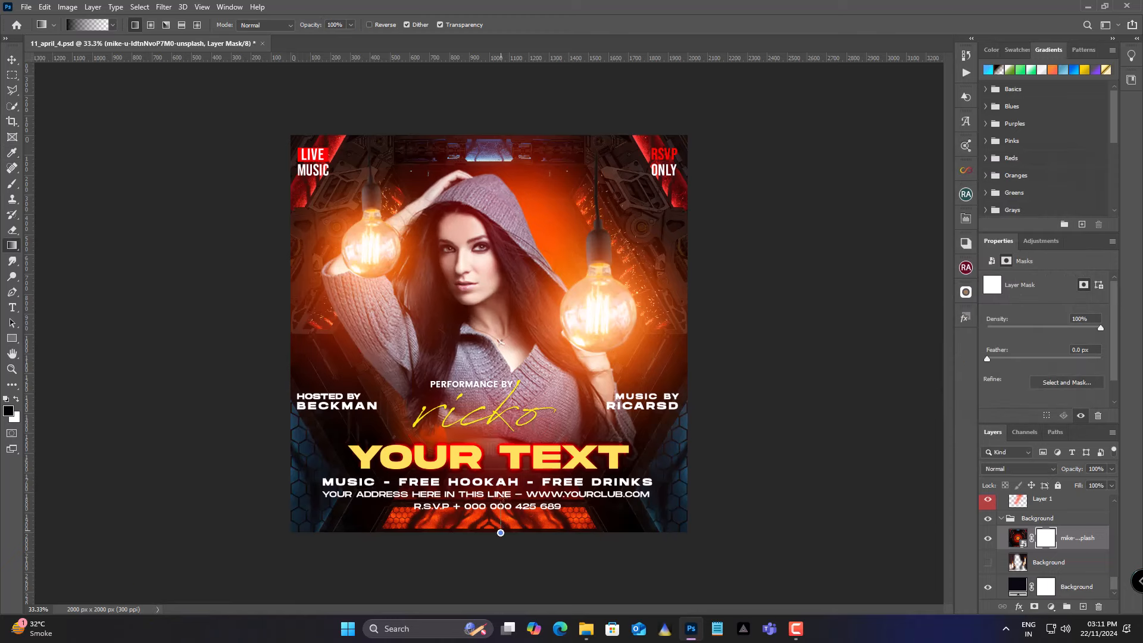
left_click_drag(506, 404, 507, 404)
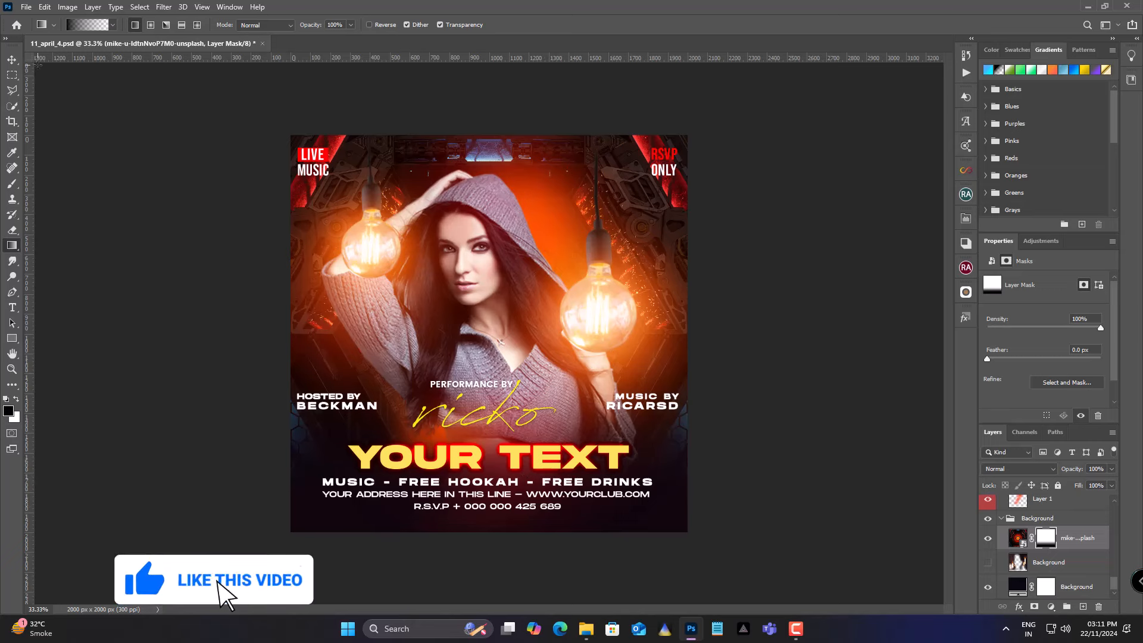
left_click(12, 60)
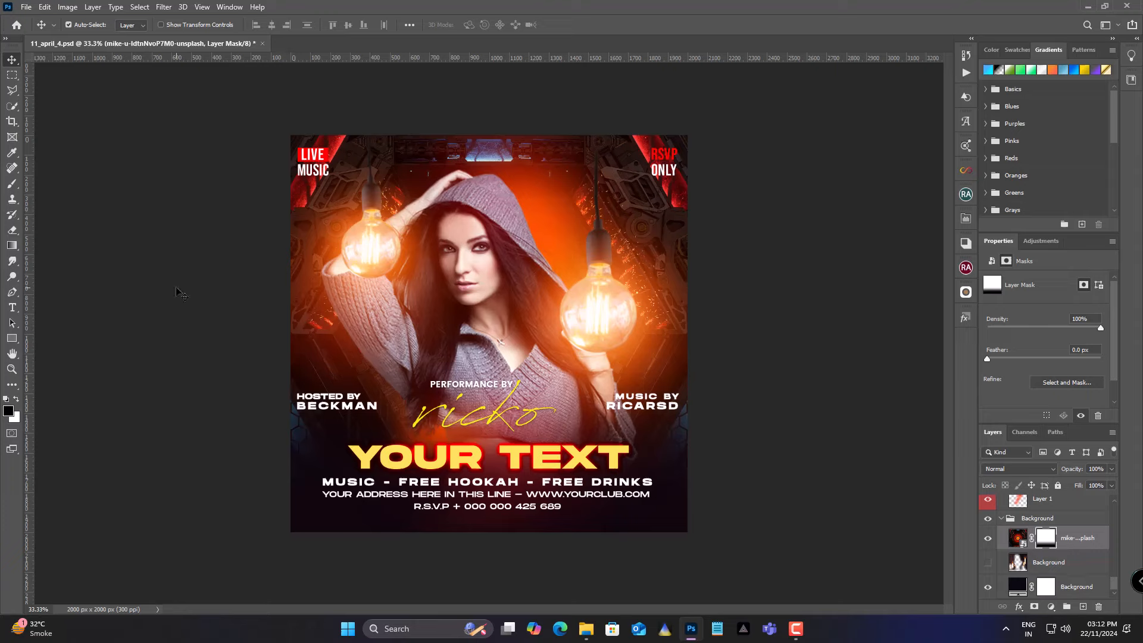
Place the speaker image pngwing.com (13).png as an embedded object above the tunnel background
left_click(26, 7)
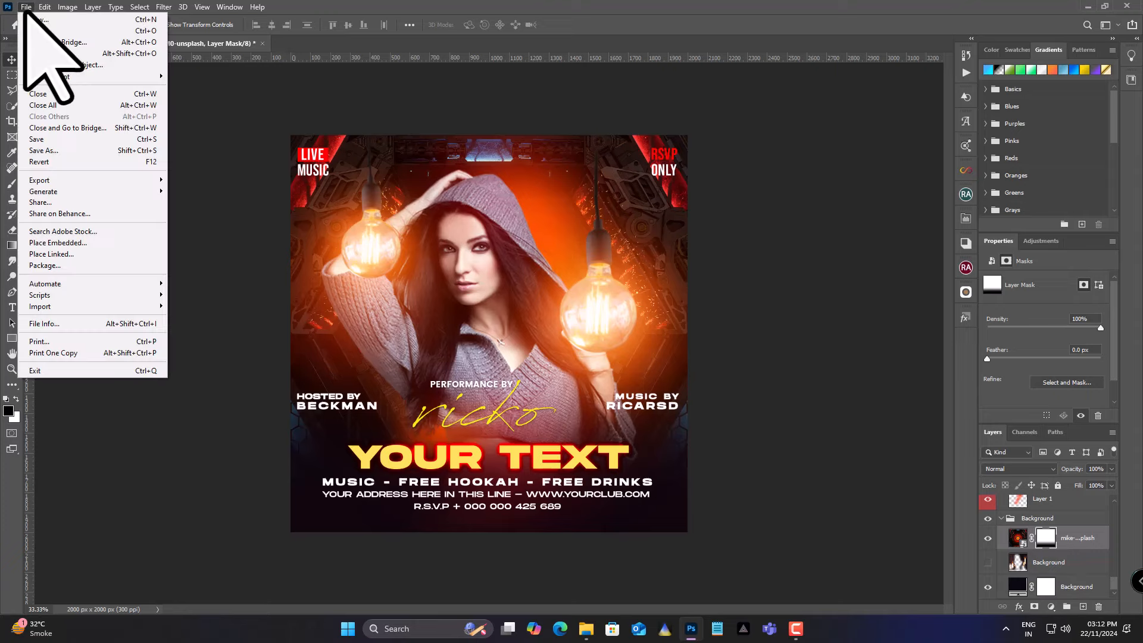
left_click(67, 243)
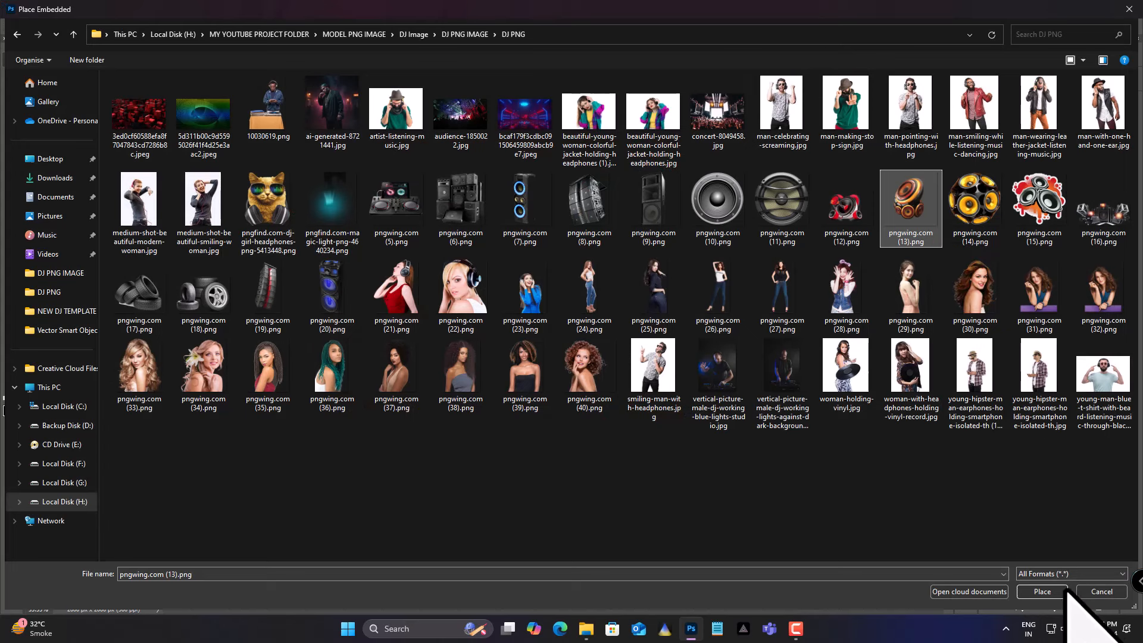
left_click(1042, 592)
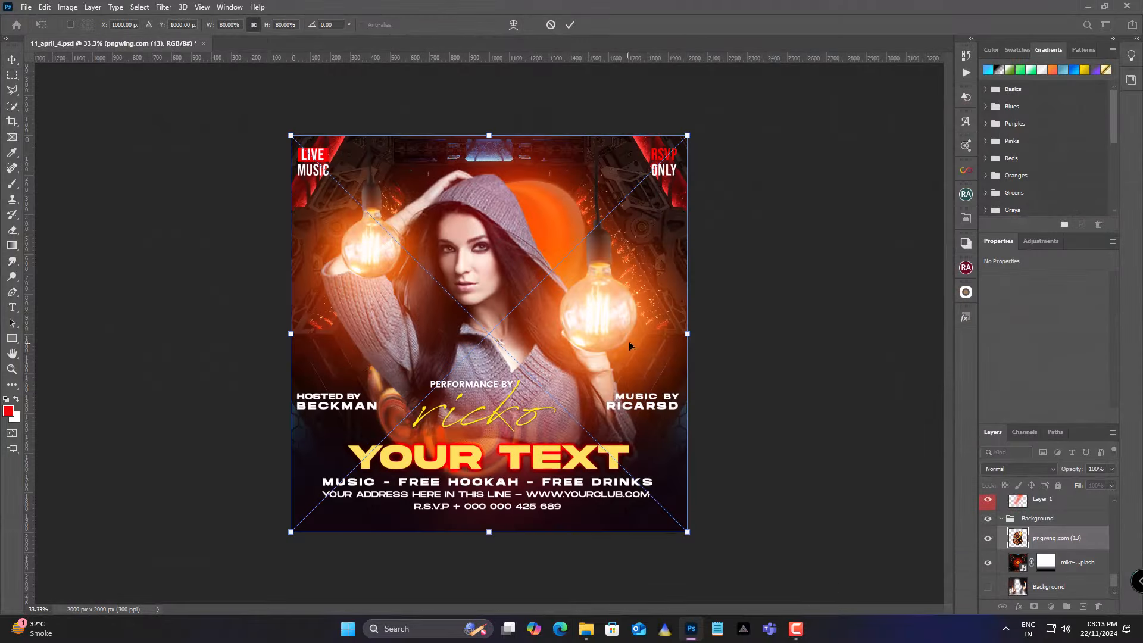
Scale the placed speakers to about 49%, rotate them to about -14.3°, and position them partly off the flyer's upper right edge
left_click_drag(686, 334, 533, 331)
left_click_drag(373, 393, 681, 380)
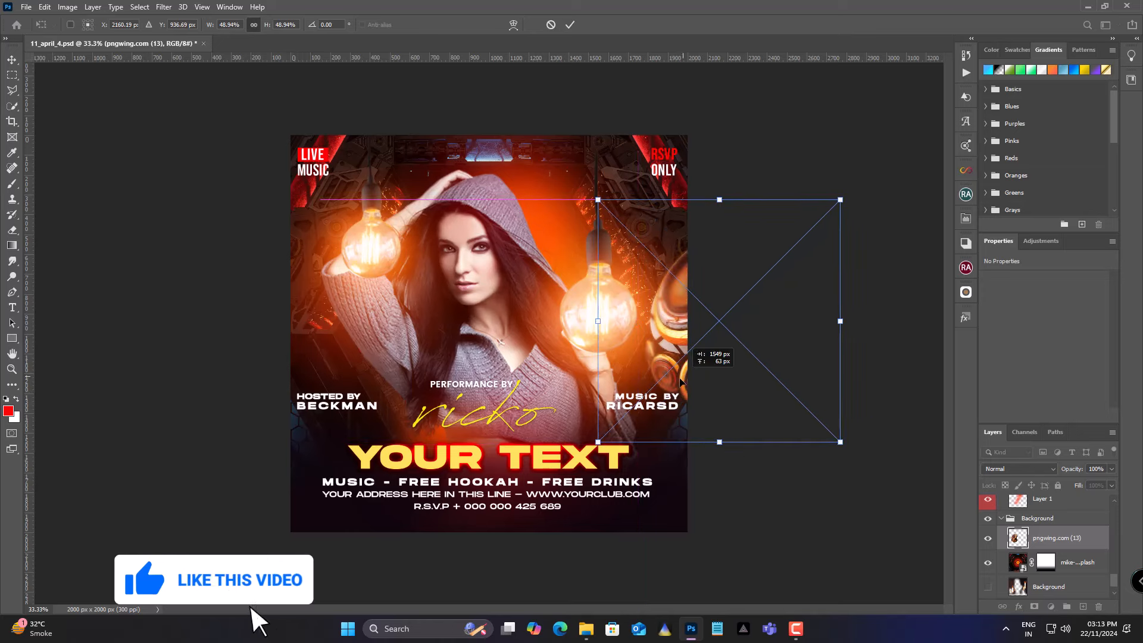
left_click_drag(865, 312, 854, 251)
left_click_drag(787, 321, 783, 271)
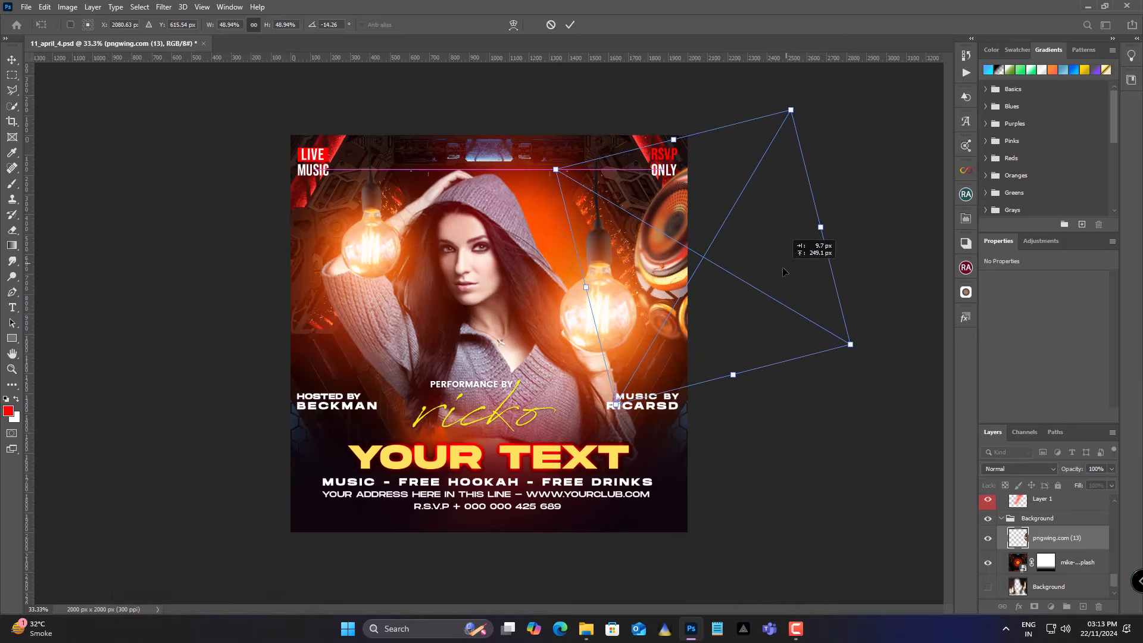
left_click(12, 59)
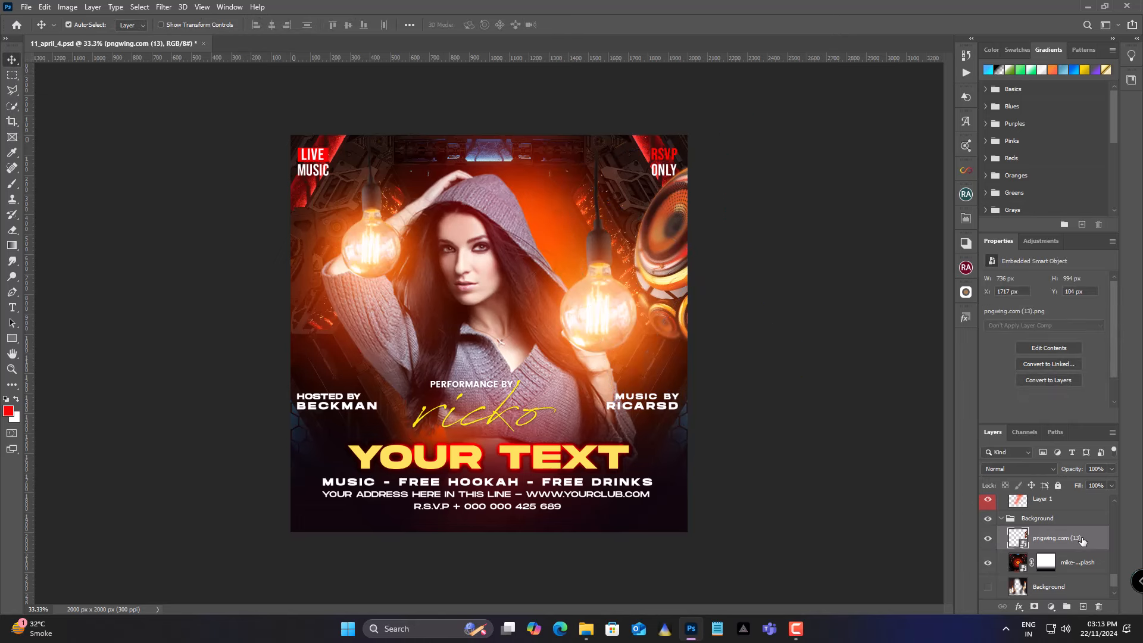
Duplicate the speaker layer, flip the copy horizontally, and position it partly off the flyer's lower left edge
left_click_drag(1082, 541, 1082, 605)
left_click(44, 6)
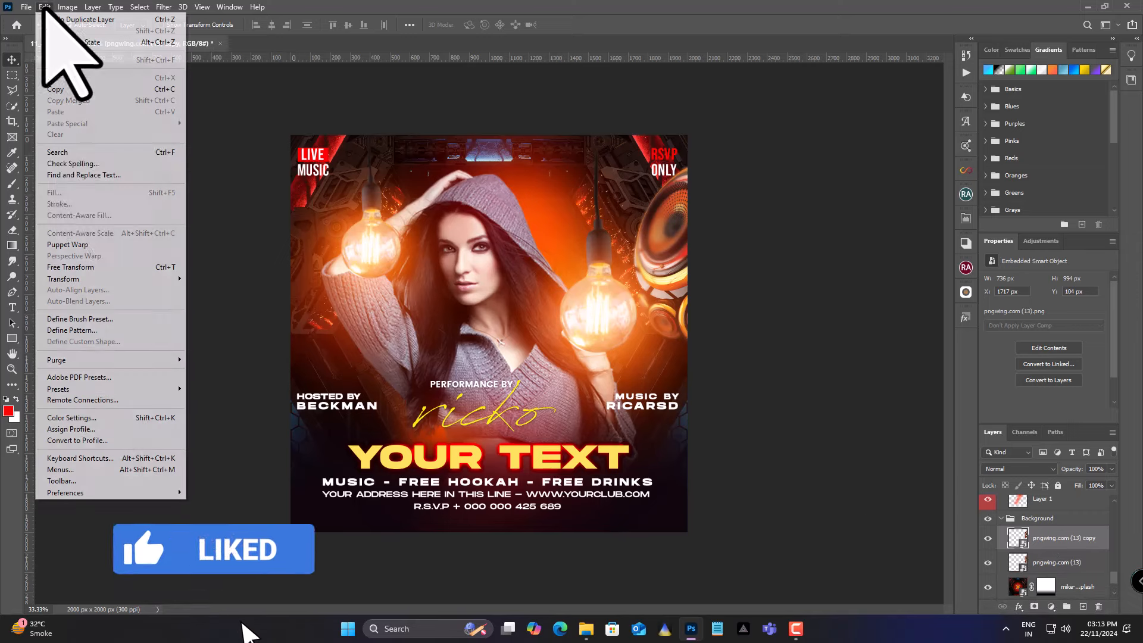
left_click(106, 267)
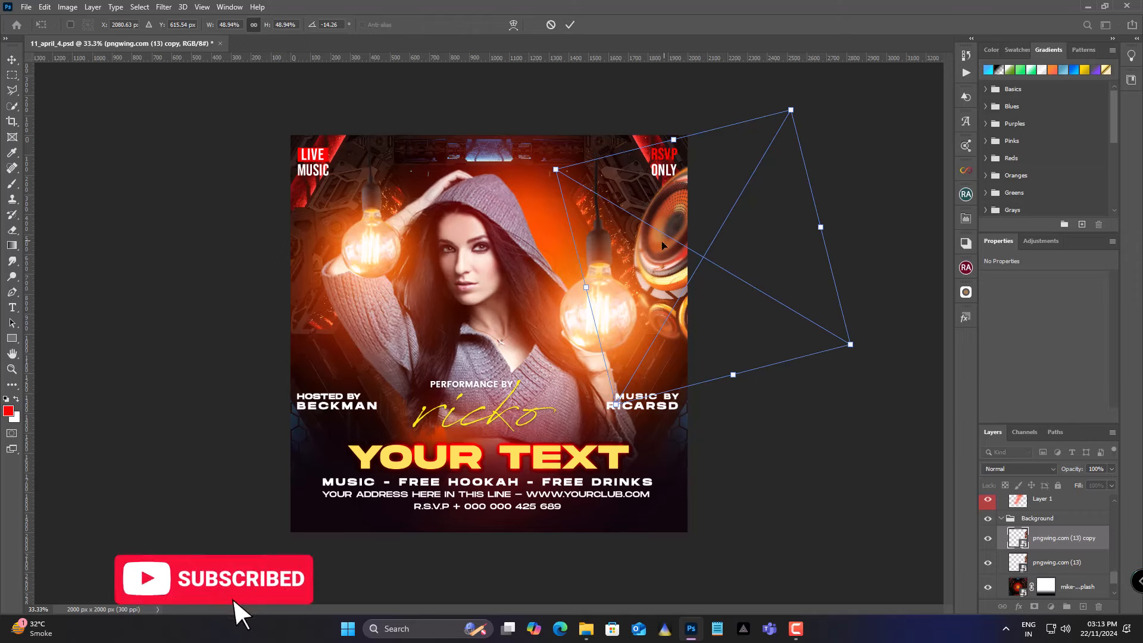
left_click_drag(588, 275, 295, 385)
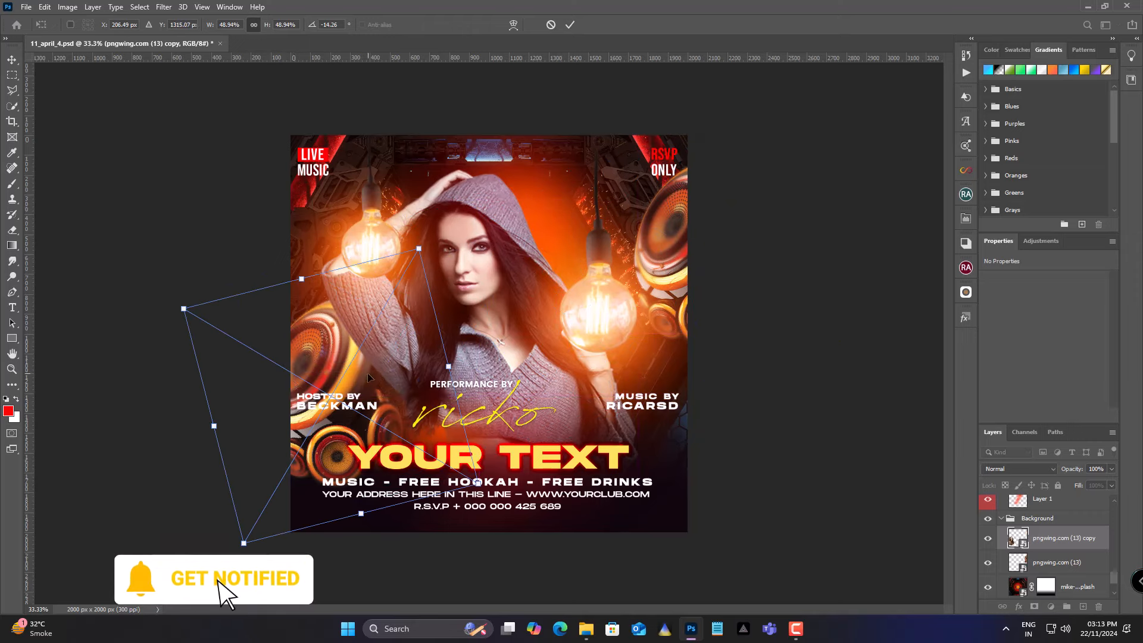
right_click(347, 341)
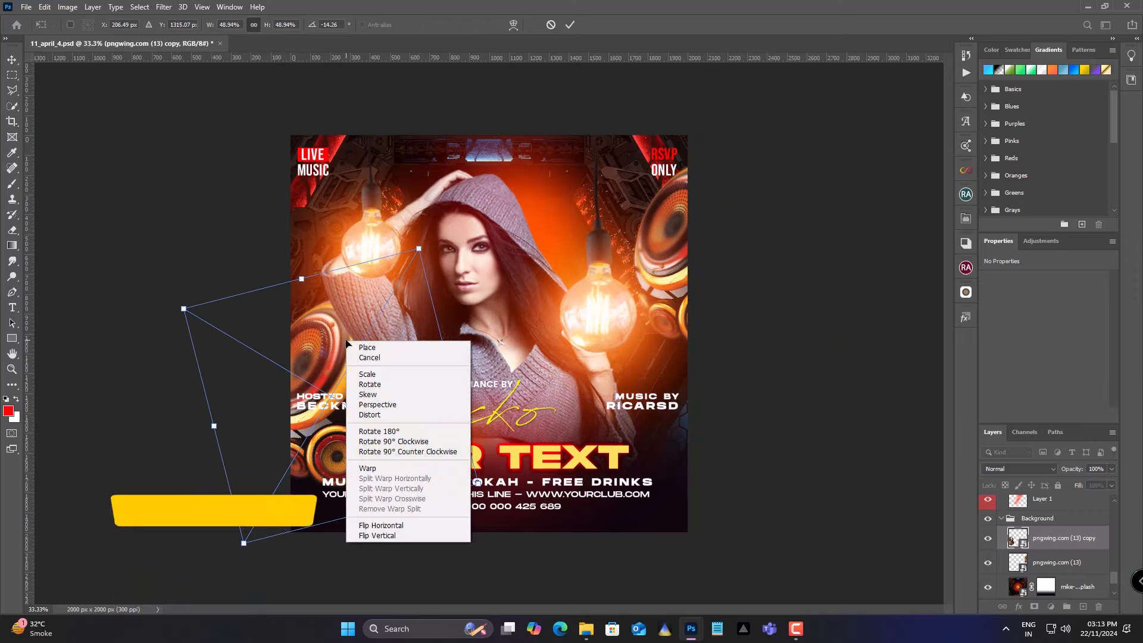
left_click(384, 526)
mouse_move(357, 395)
left_mouse_down()
mouse_move(326, 420)
mouse_move(299, 483)
mouse_move(288, 384)
mouse_move(341, 401)
left_mouse_up()
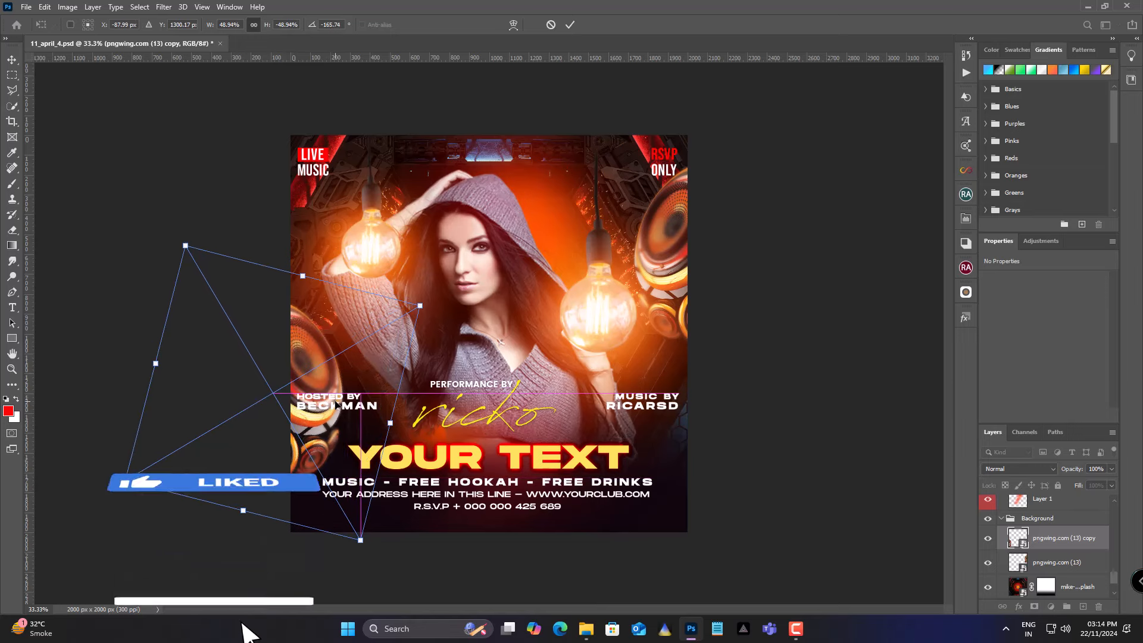
left_click(12, 60)
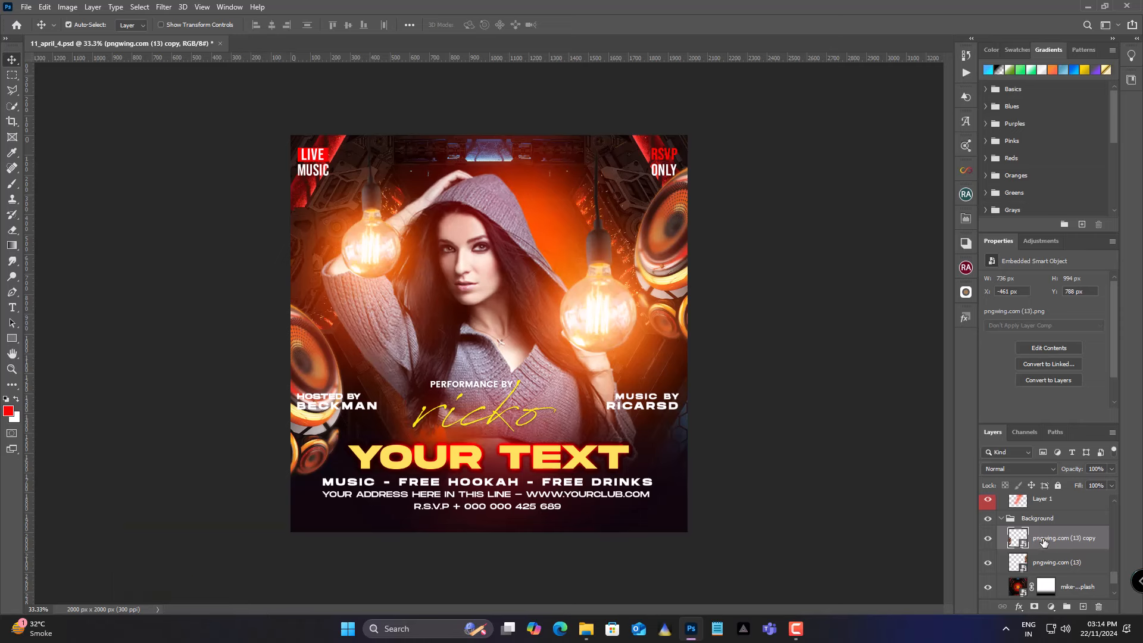
Add a Color Overlay to the woman's layer pngwing.com (2) in orange-red #f34b00, with Color blending and about 28% opacity
scroll(1074, 548, "up", 3)
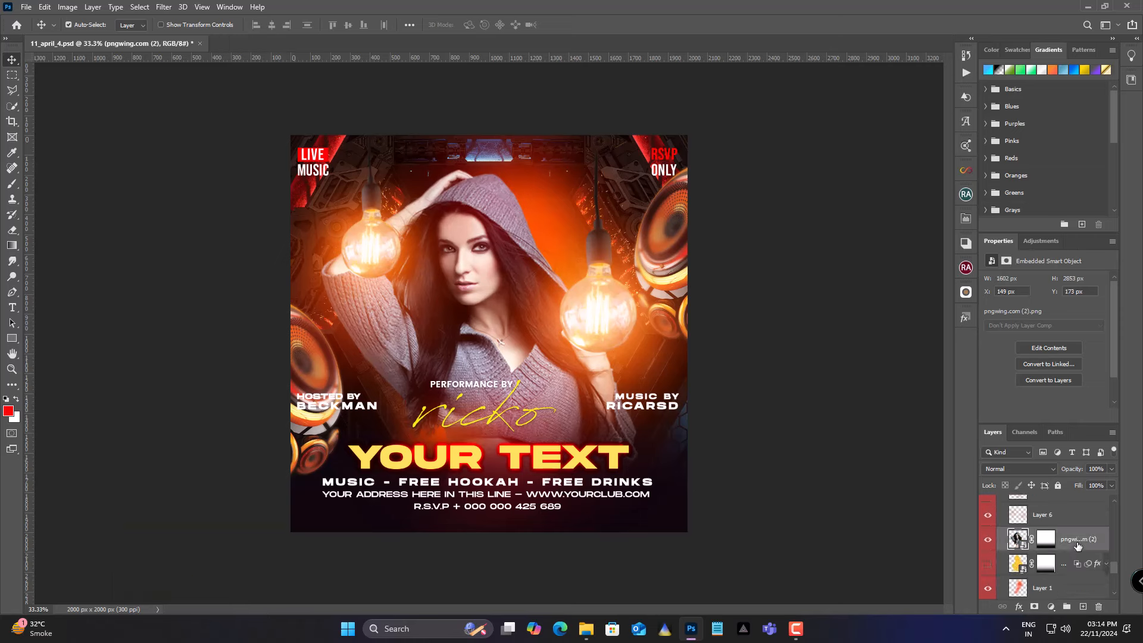
left_click(1018, 607)
left_click(1038, 492)
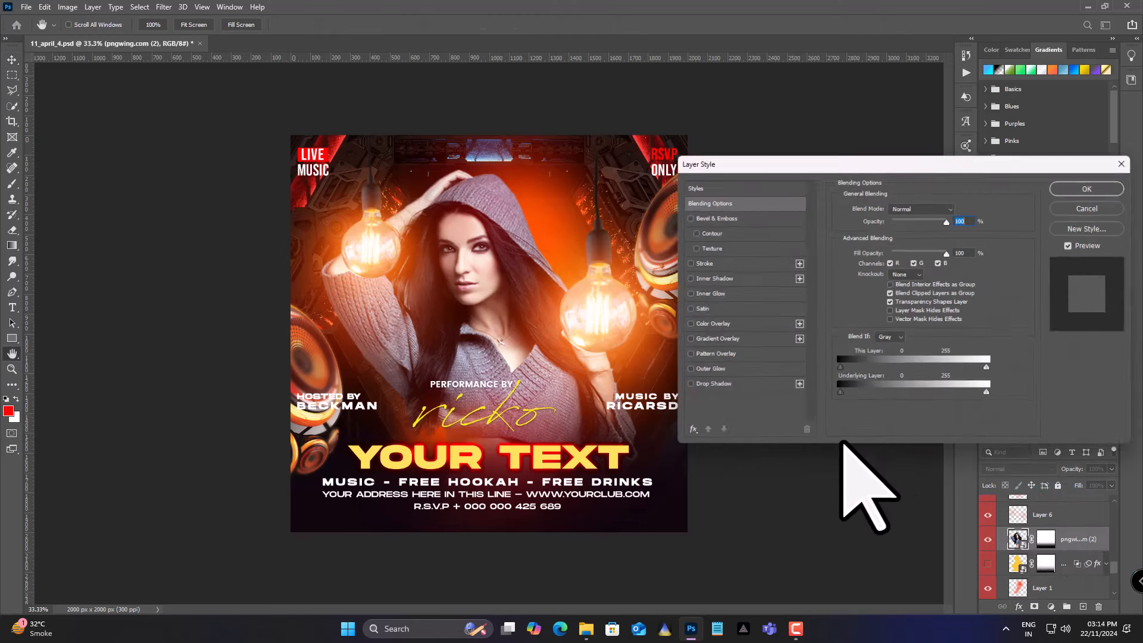
left_click_drag(808, 161, 861, 39)
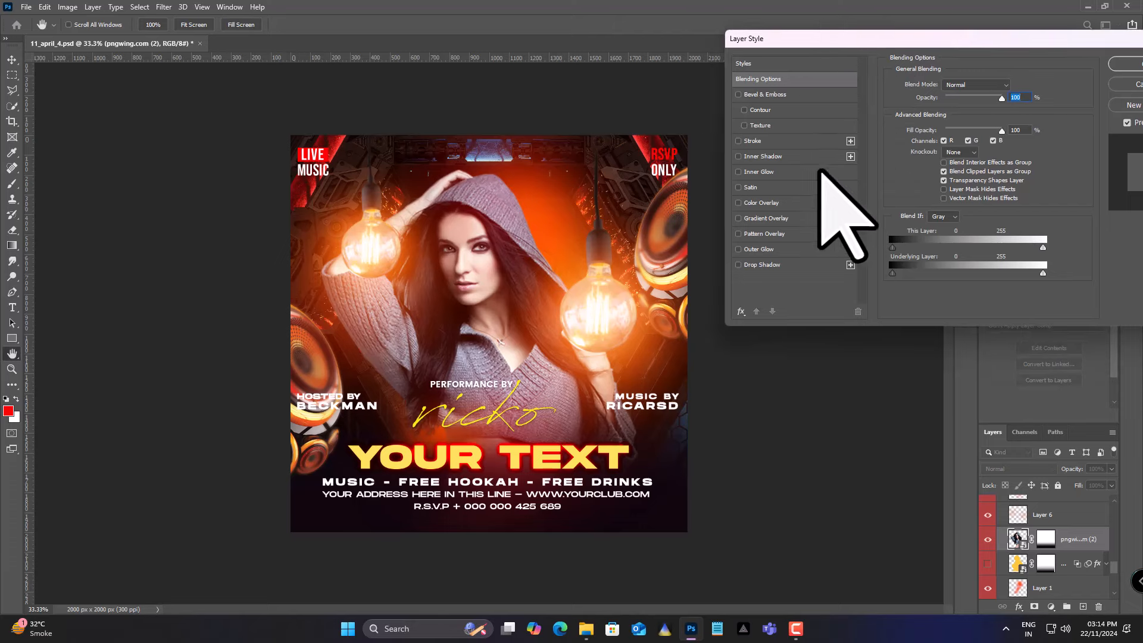
left_click(761, 204)
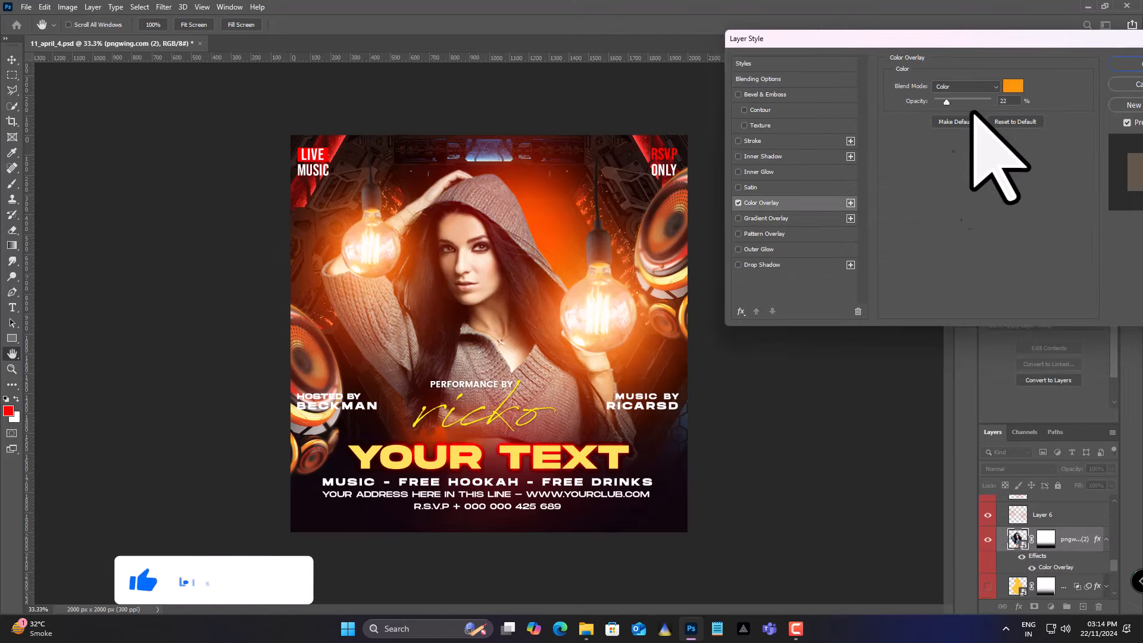
left_click(1014, 87)
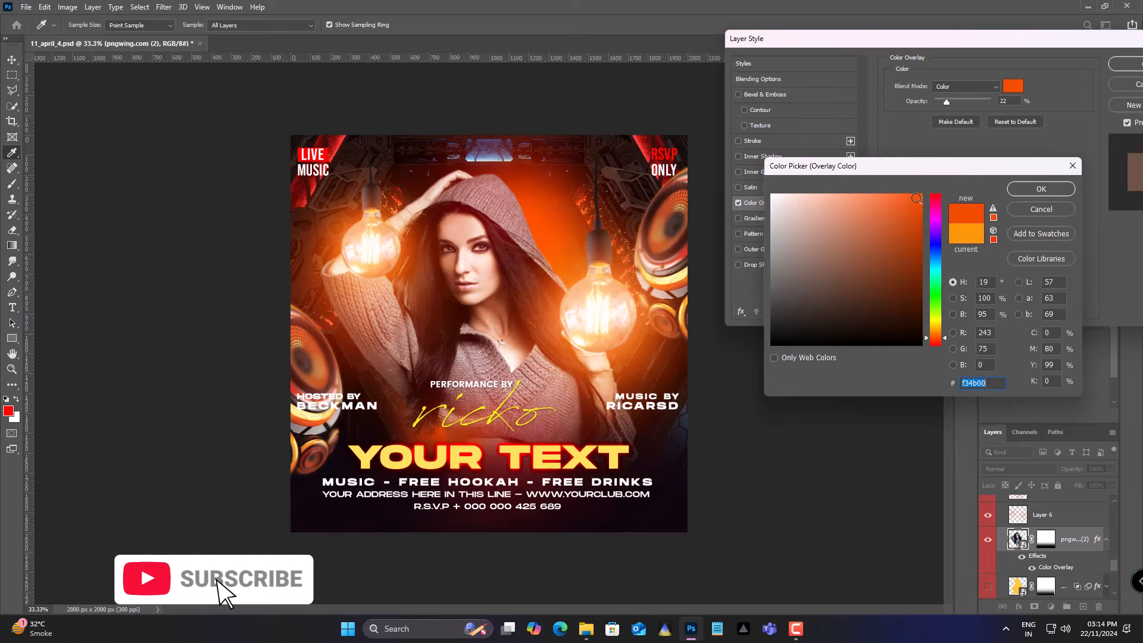
left_click(1039, 189)
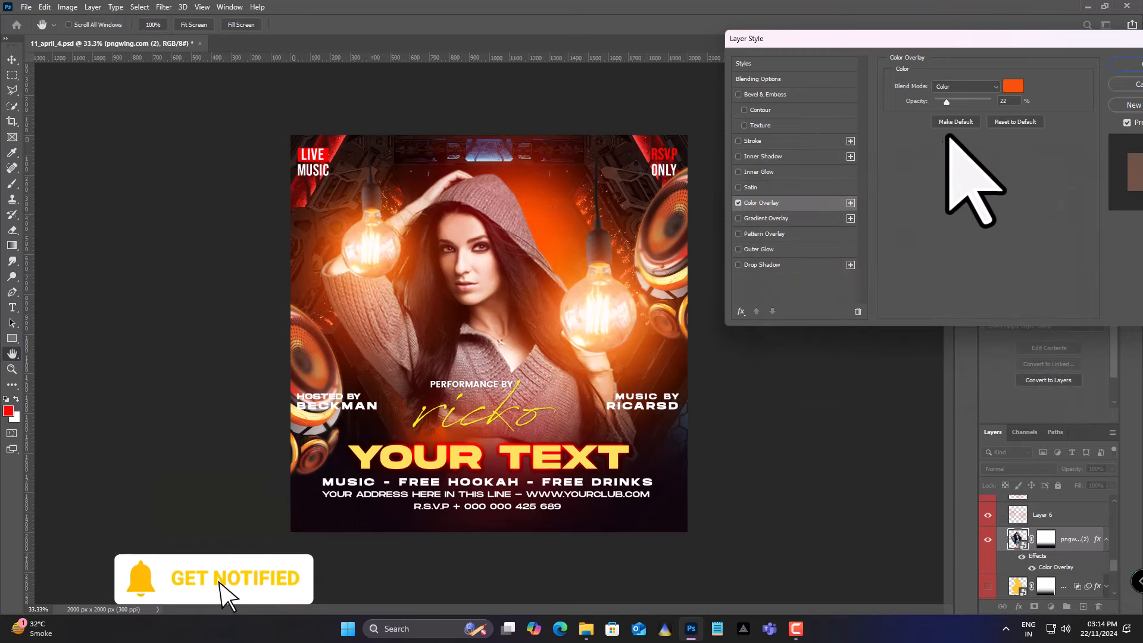
left_click_drag(946, 102, 960, 102)
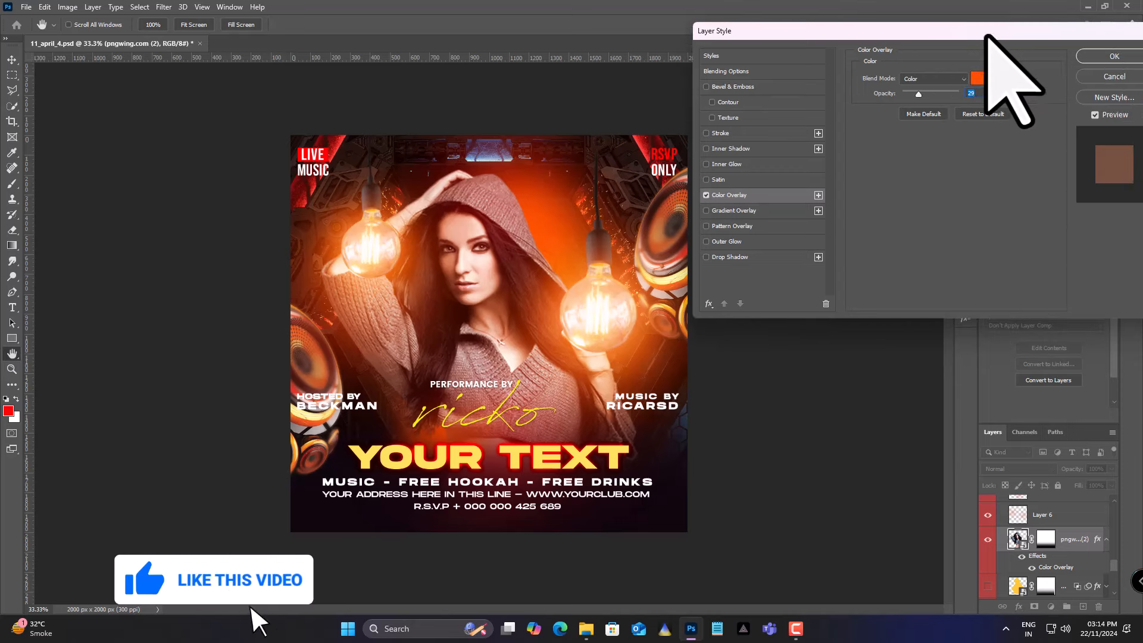
left_click_drag(1014, 40, 982, 31)
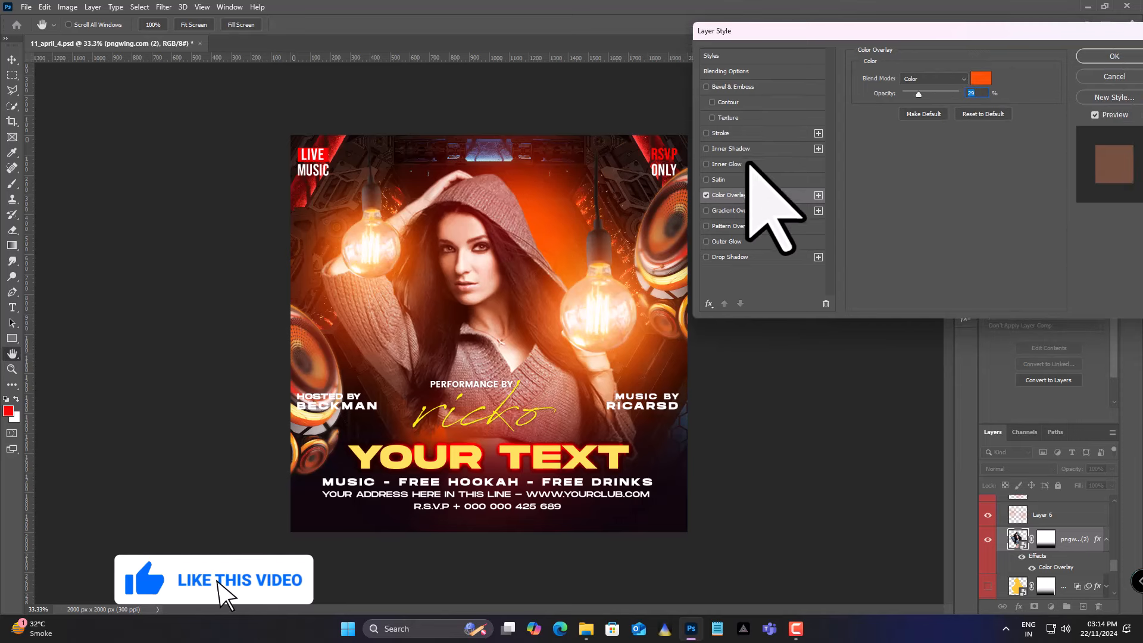
Add an orange #fc5400 Outer Glow to the woman's layer with Linear Dodge (Add) blending, 30% opacity and 106 px size
left_click(727, 241)
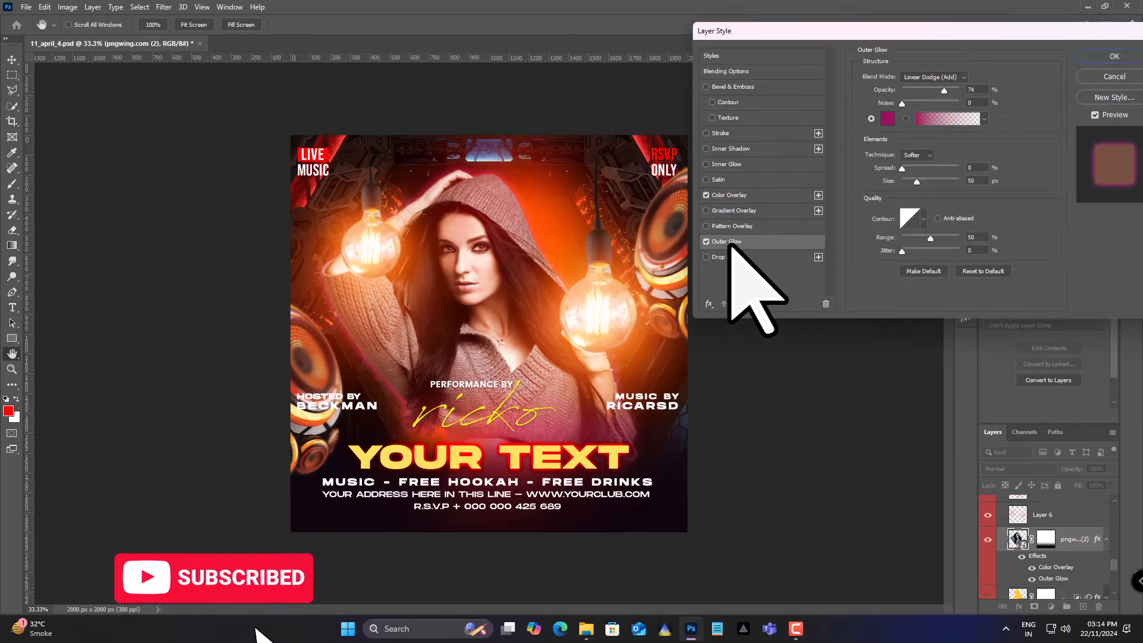
left_click(887, 118)
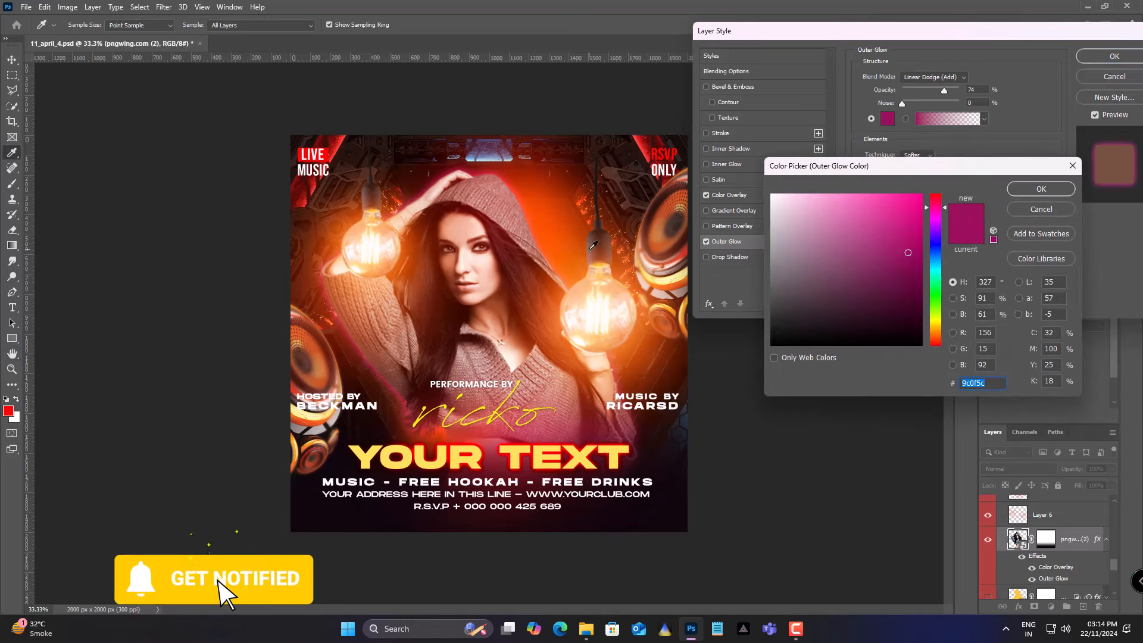
left_click(602, 219)
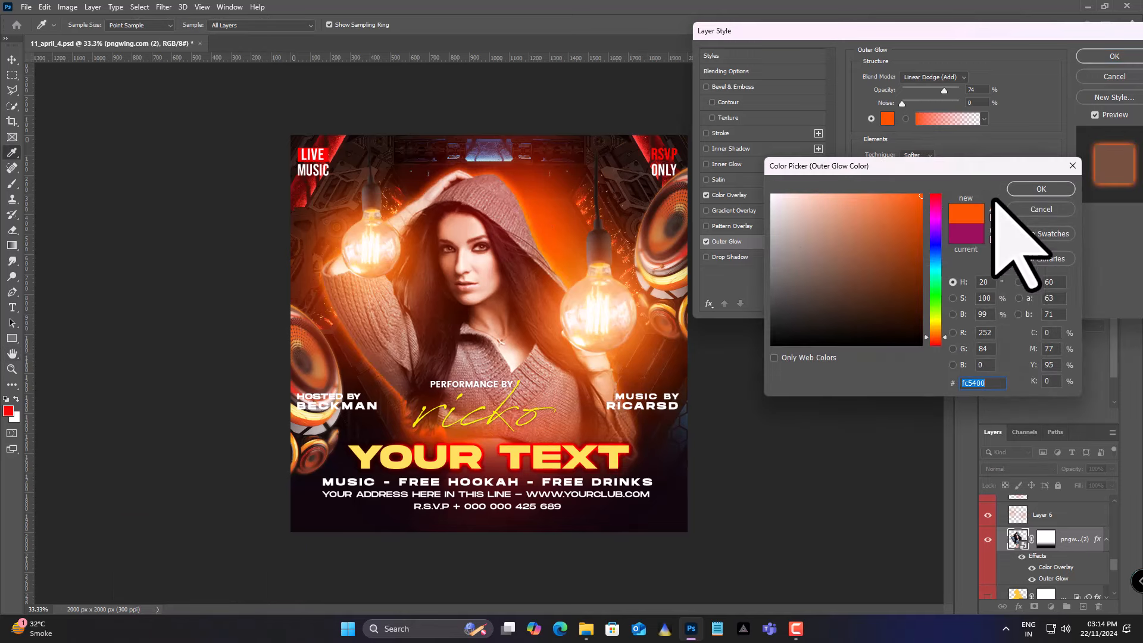
left_click(1039, 189)
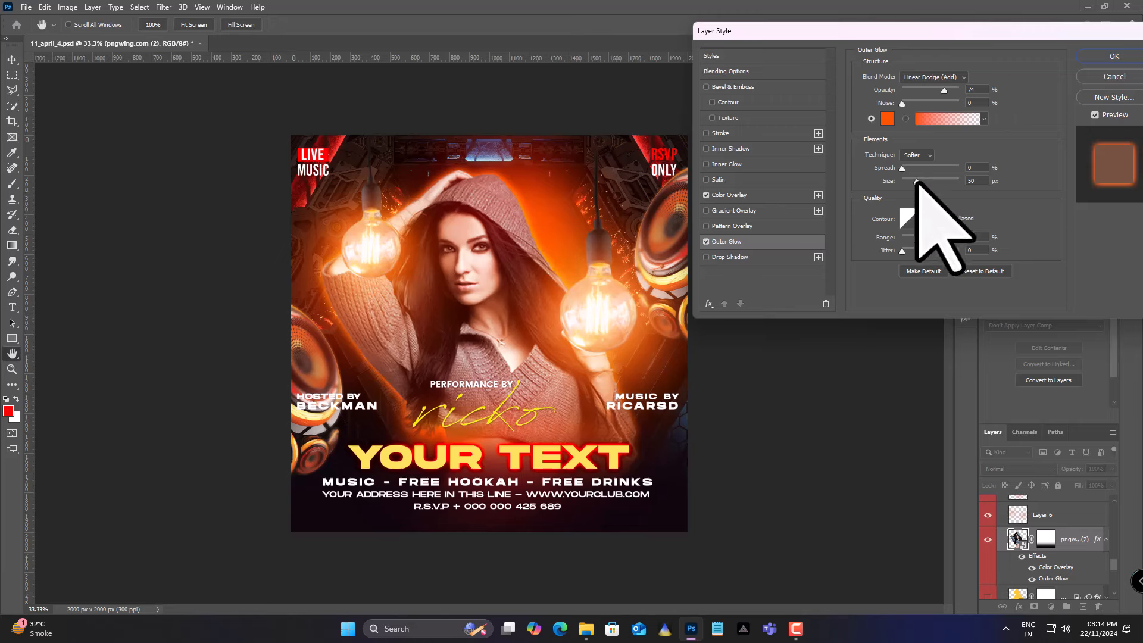
left_click_drag(924, 184, 883, 172)
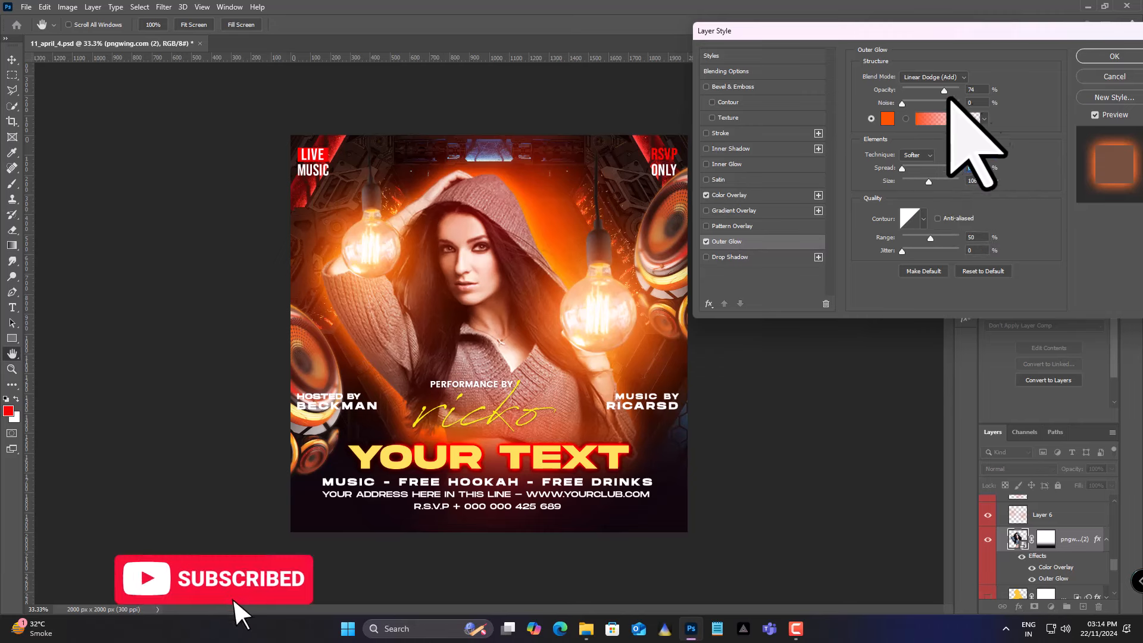
left_click_drag(944, 91, 919, 107)
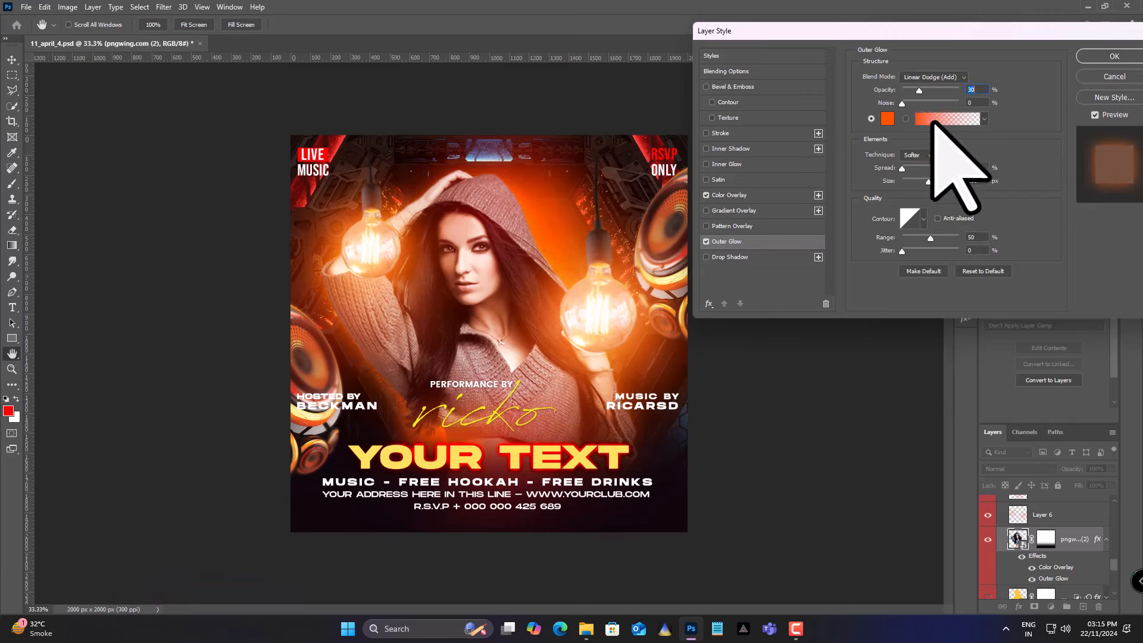
left_click_drag(959, 31, 875, 31)
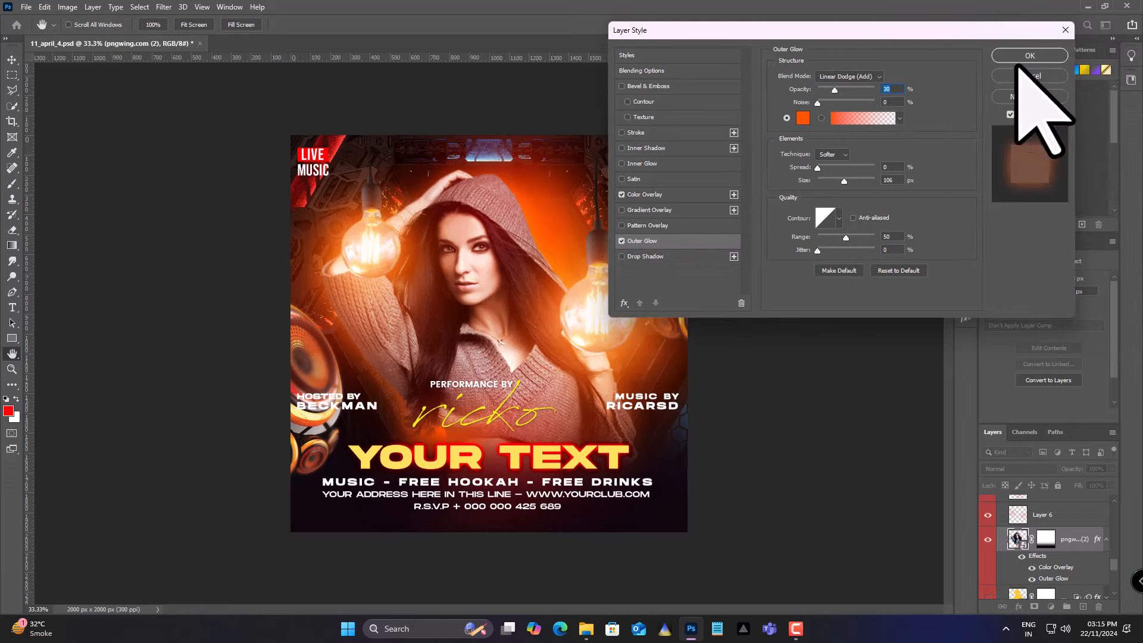
Add an orange-red #f84508 Inner Glow to the woman's layer with 36% opacity and 139 px size, and apply the layer style
left_click(639, 166)
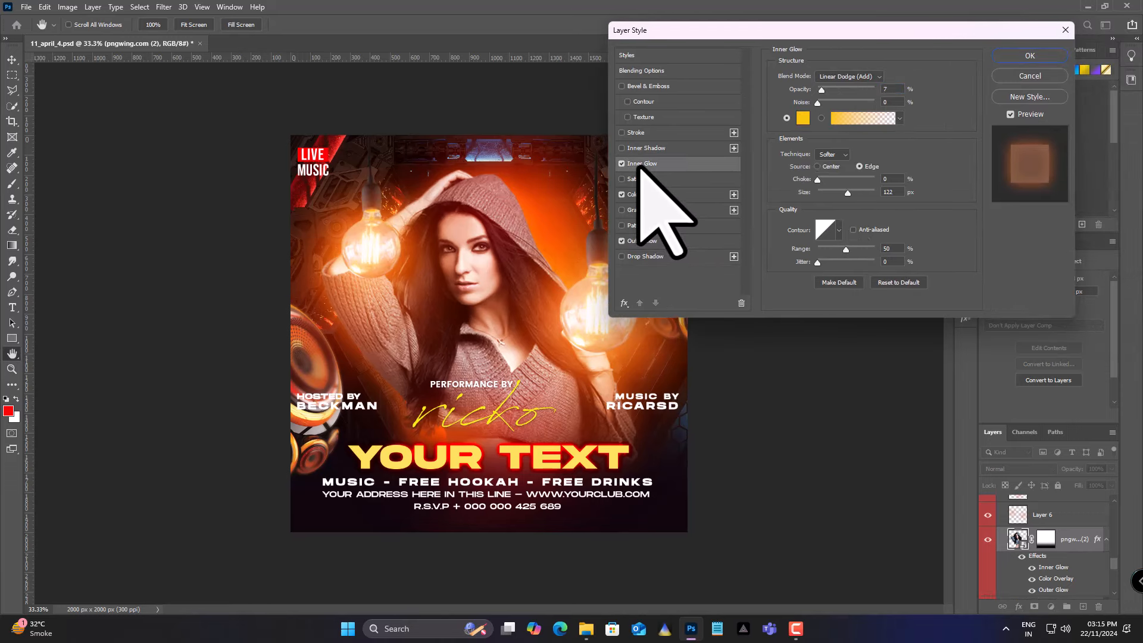
left_click(803, 118)
left_click(553, 234)
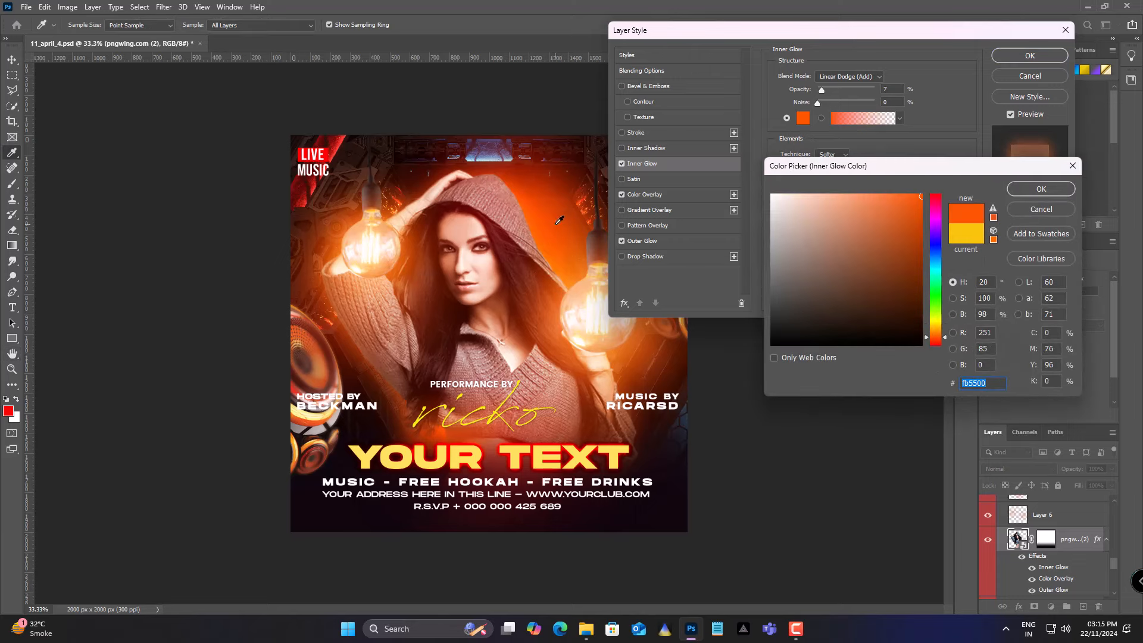
left_click(536, 182)
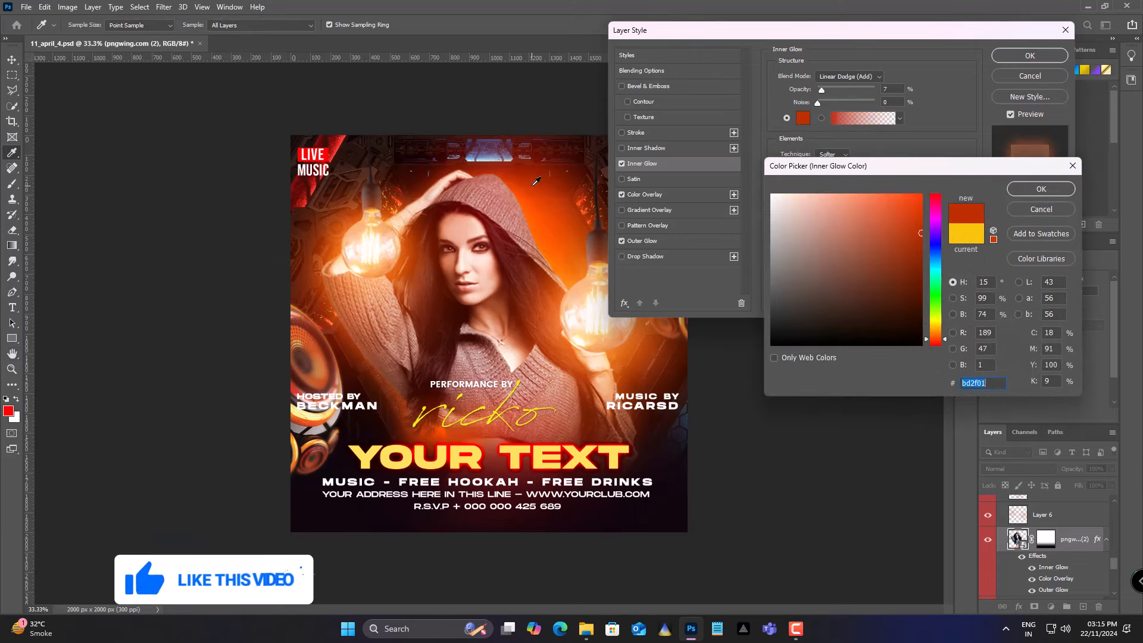
left_click(917, 198)
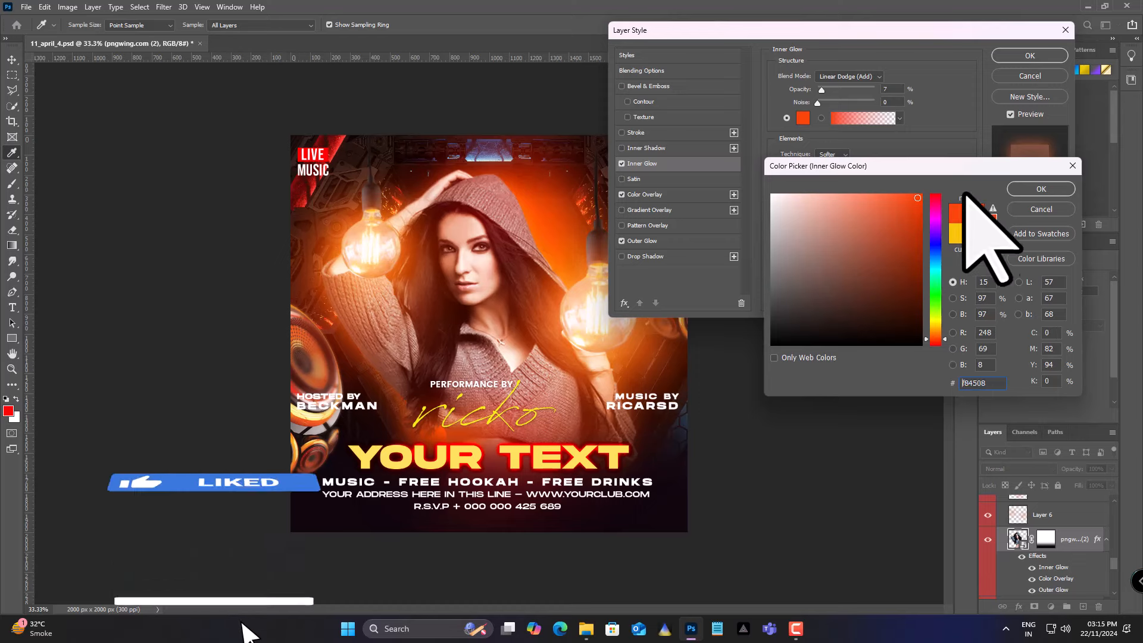
left_click(1041, 188)
left_click_drag(822, 89, 839, 89)
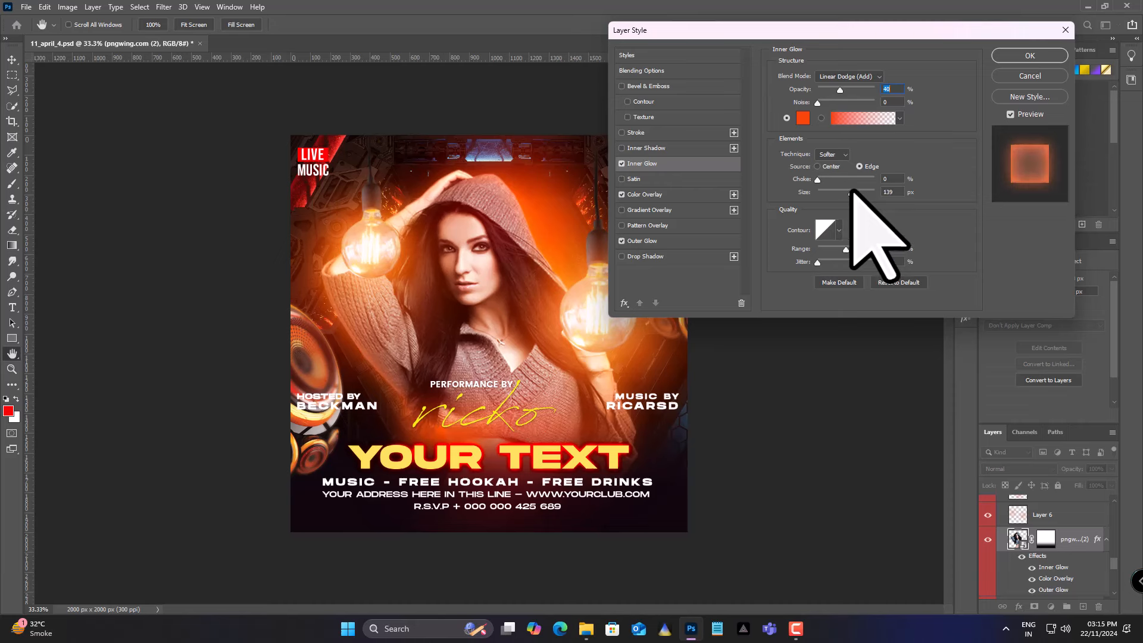
left_click(851, 192)
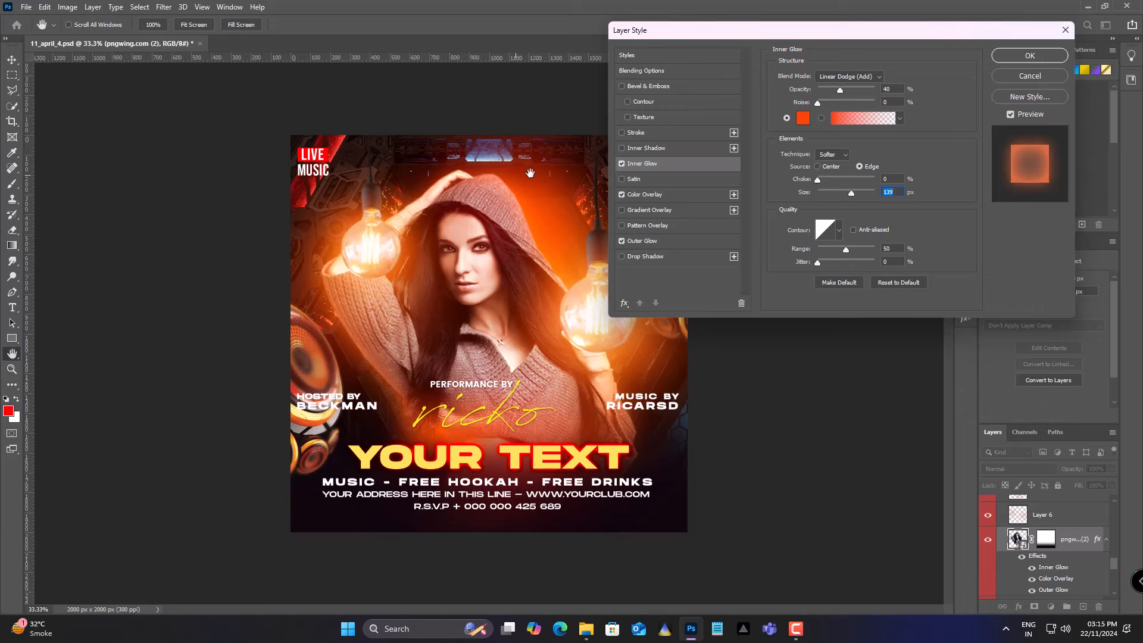
left_click_drag(841, 90, 838, 91)
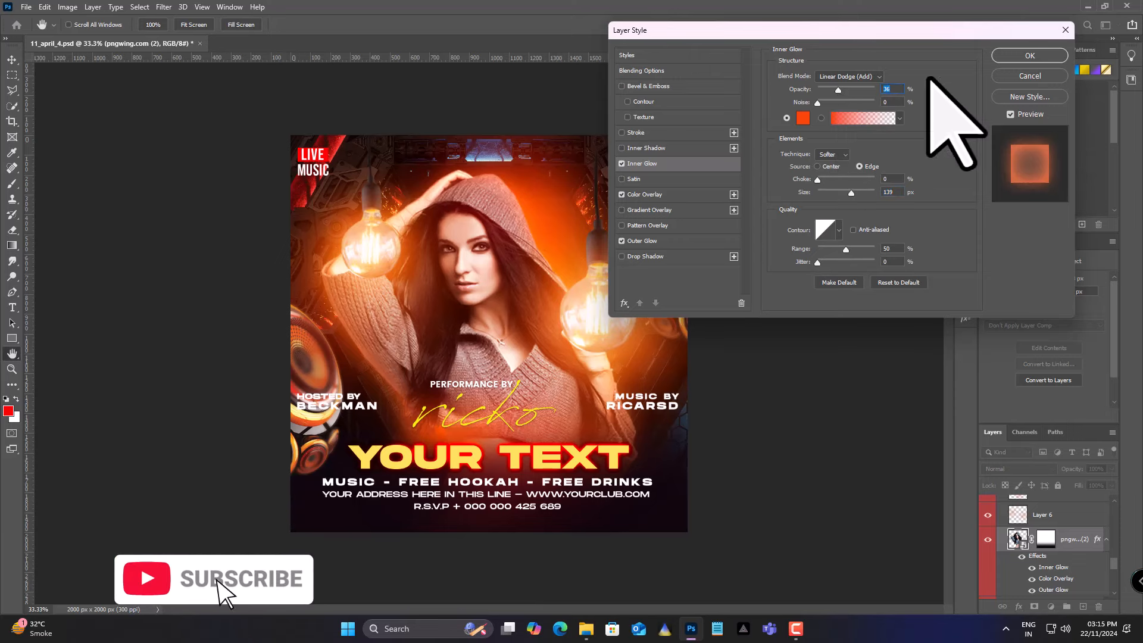
left_click(1036, 55)
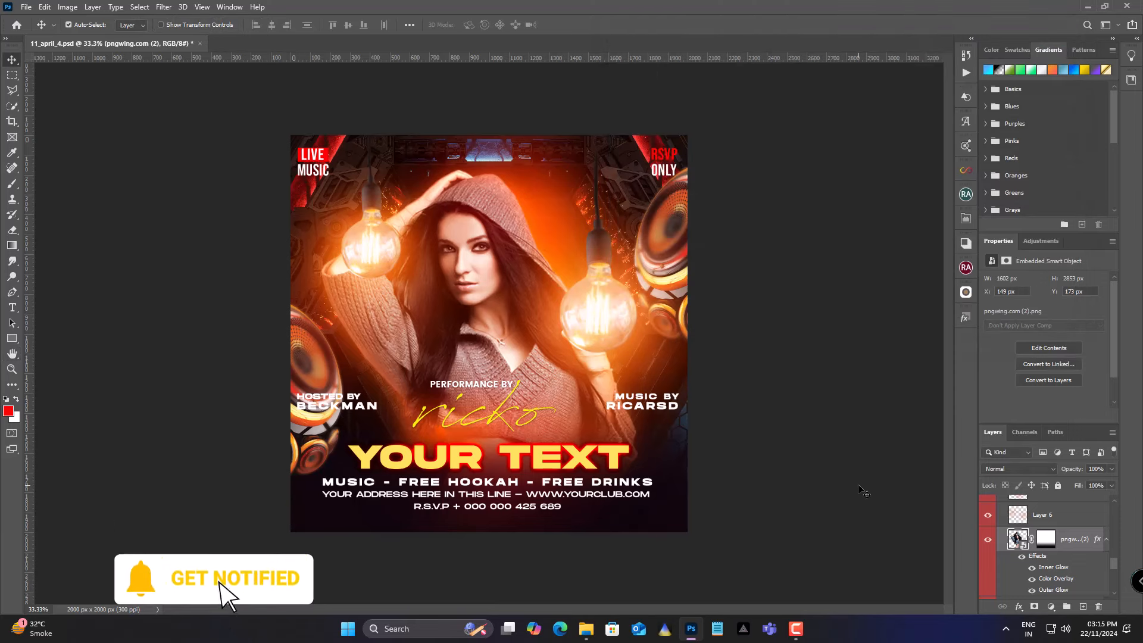
Compare the woman's photo with and without its layer effects, leaving the effects on
left_click(1024, 562)
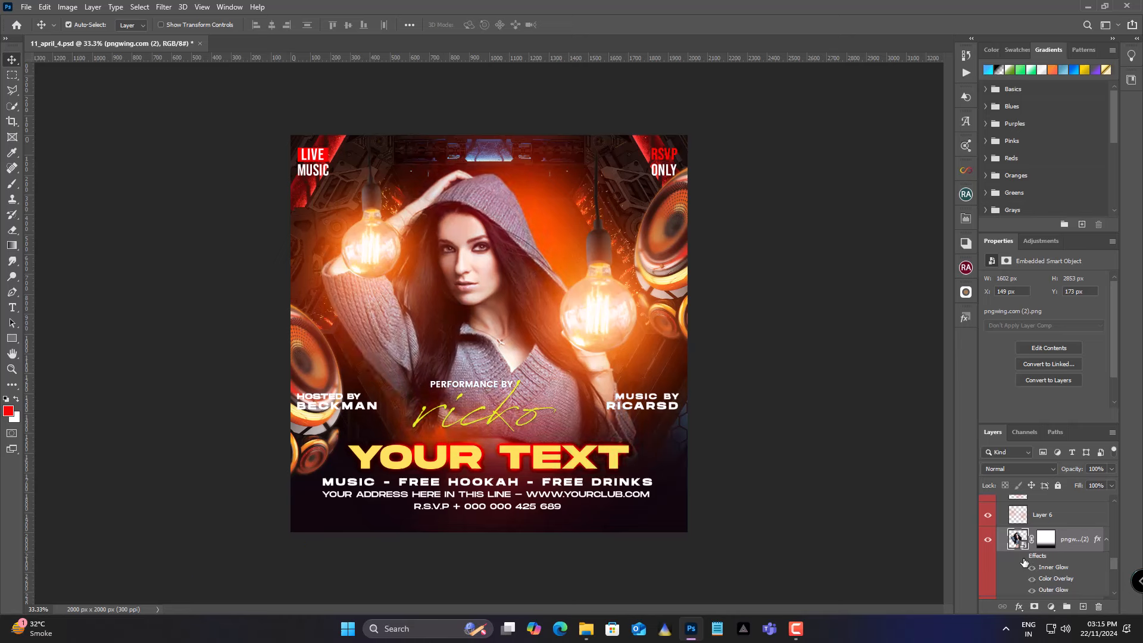
left_click(1023, 560)
left_click(1023, 560)
left_click(1023, 560)
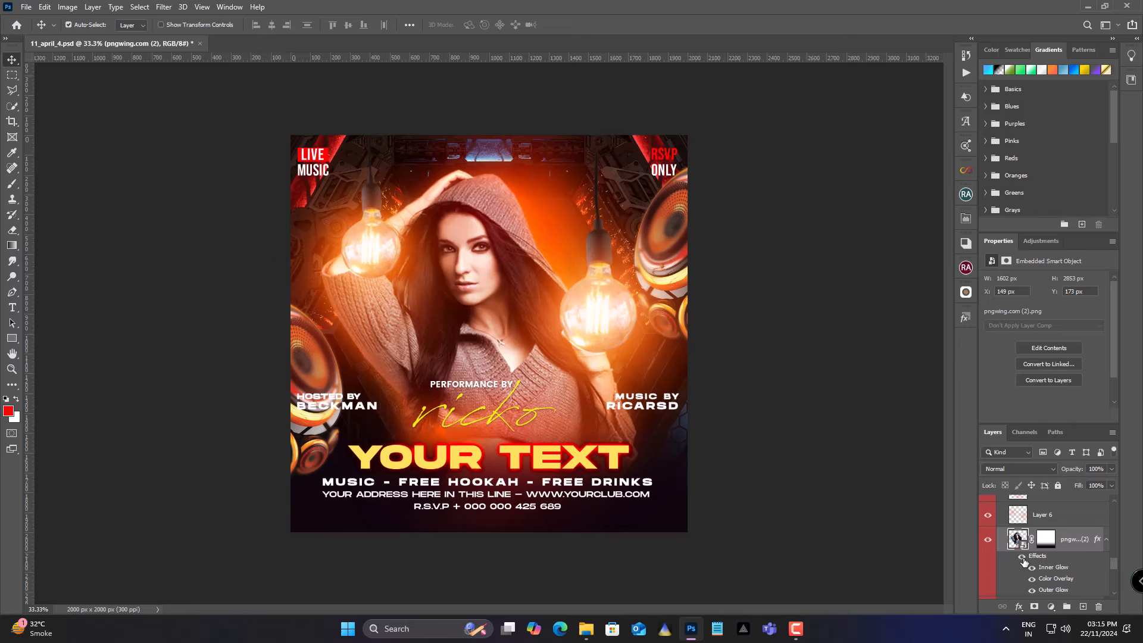
left_click(1023, 559)
left_click(1023, 560)
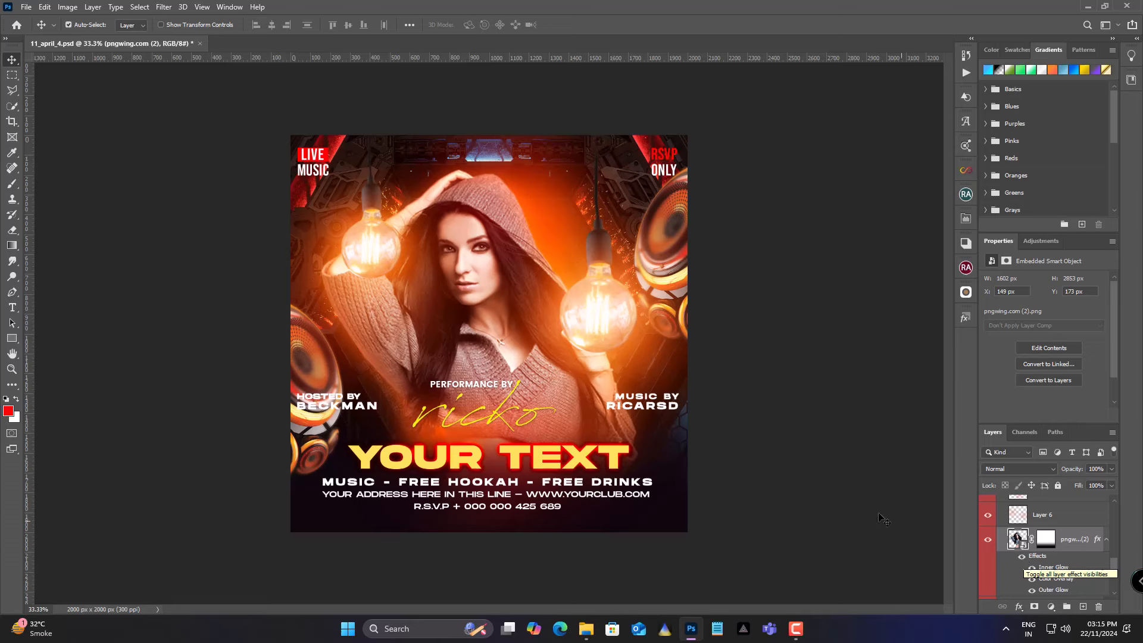
Move the woman's photo down by about 80 px with Free Transform and apply the transformation
left_click(45, 7)
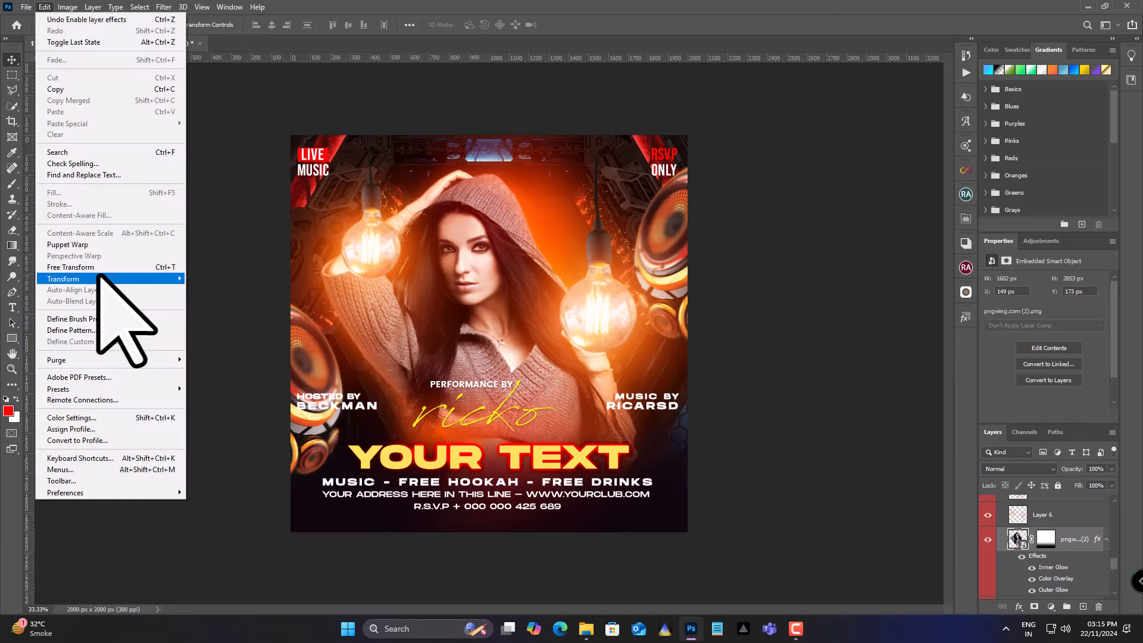
left_click(98, 271)
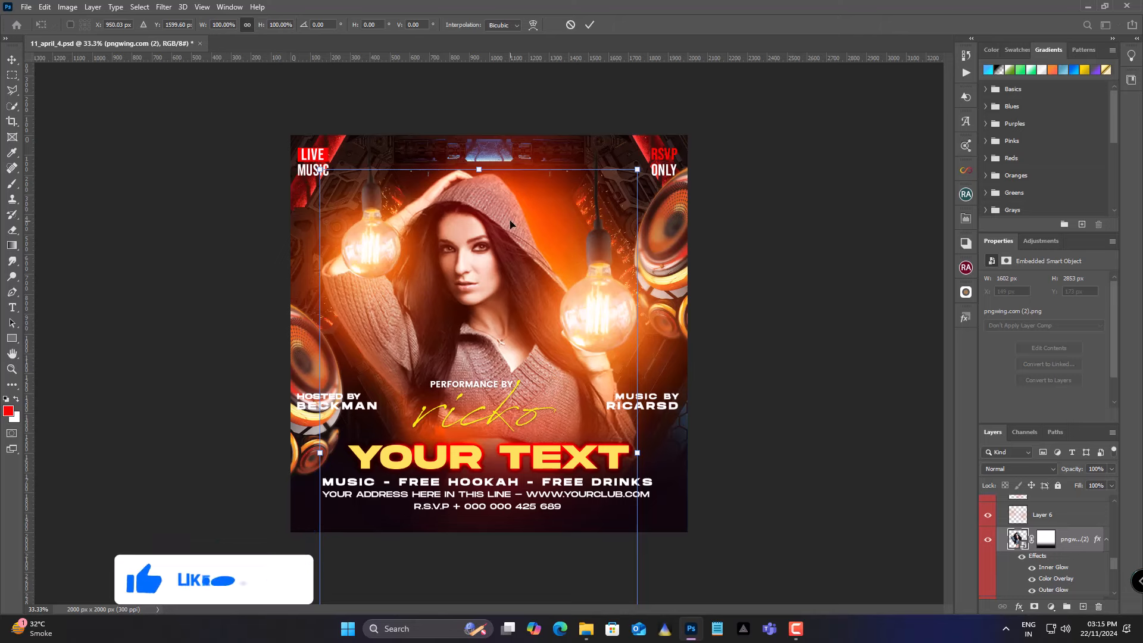
left_click_drag(510, 225, 511, 244)
left_click(12, 60)
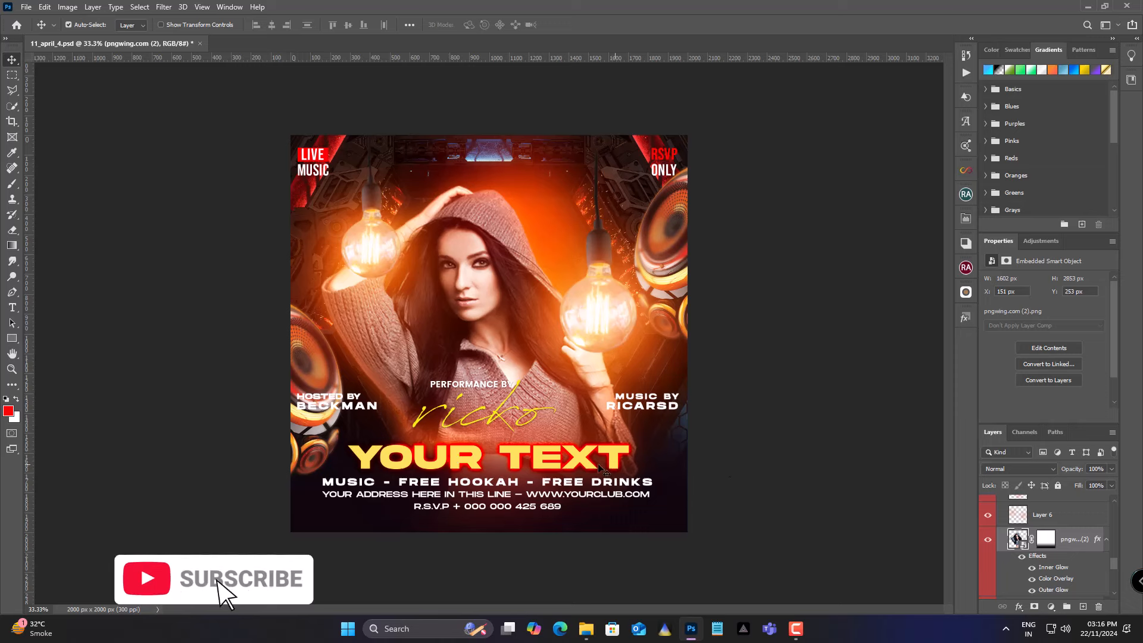
Collapse the woman layer's effects list and examine the layers in the Text group, including the visibility of Rectangle 1
scroll(1071, 554, "down", 2)
scroll(1074, 557, "up", 1)
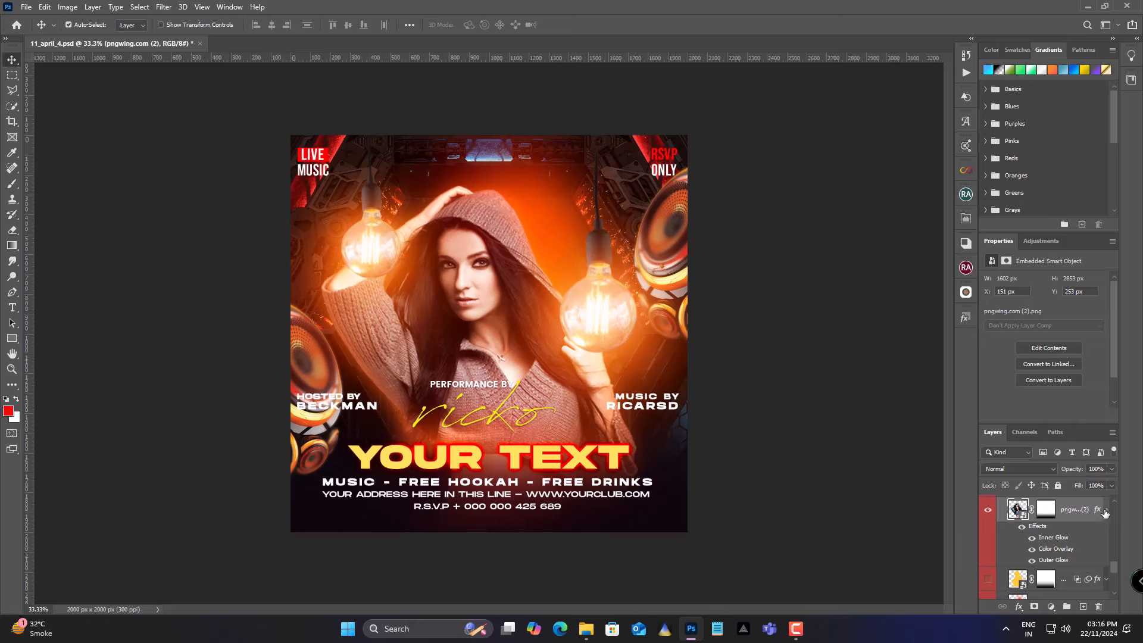
left_click(1105, 511)
scroll(1086, 540, "down", 5)
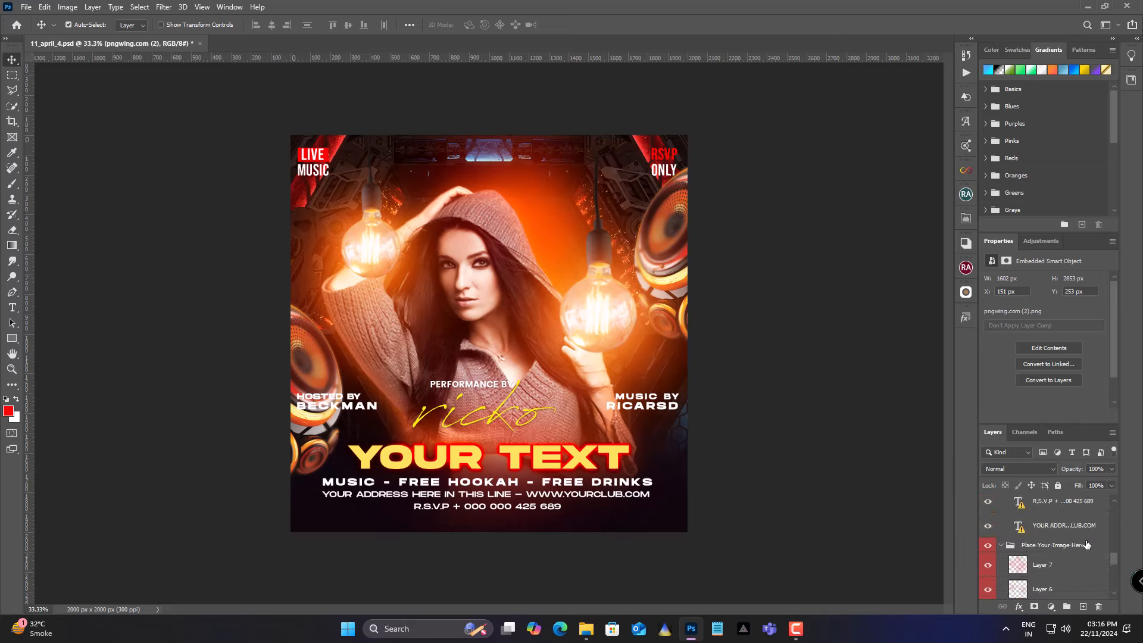
scroll(1086, 544, "up", 5)
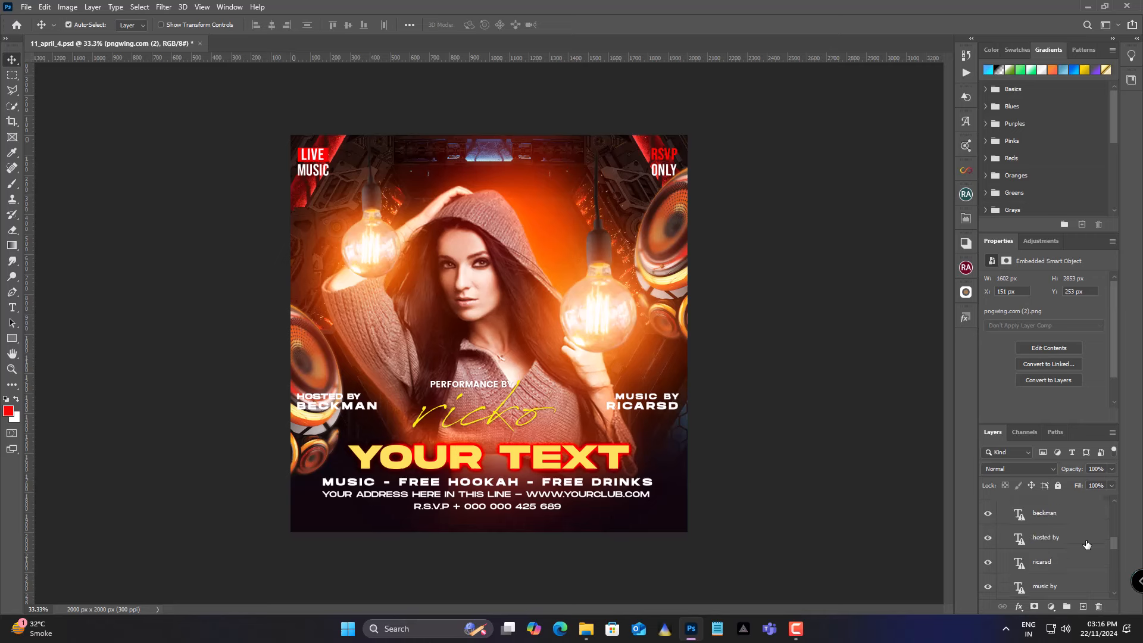
scroll(1086, 544, "up", 5)
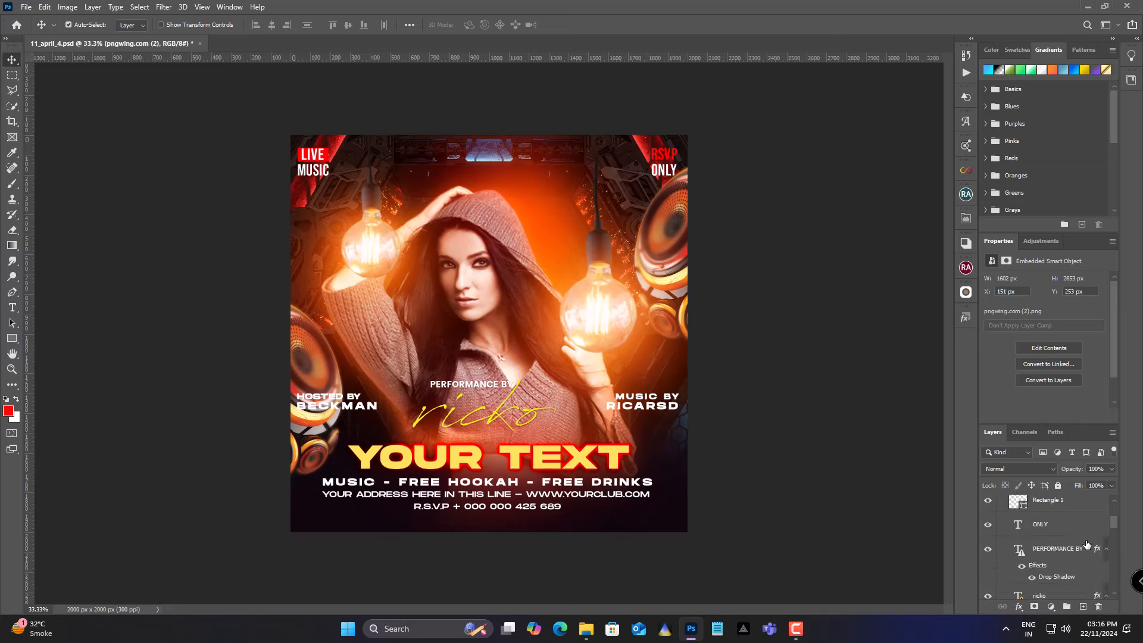
scroll(989, 577, "down", 1)
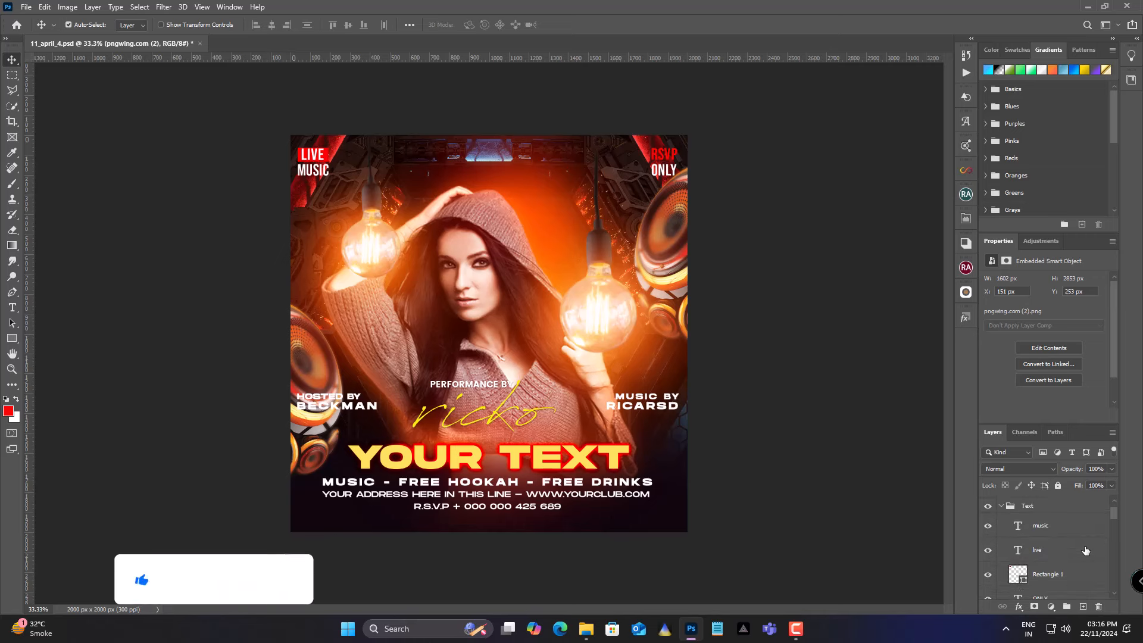
left_click(988, 576)
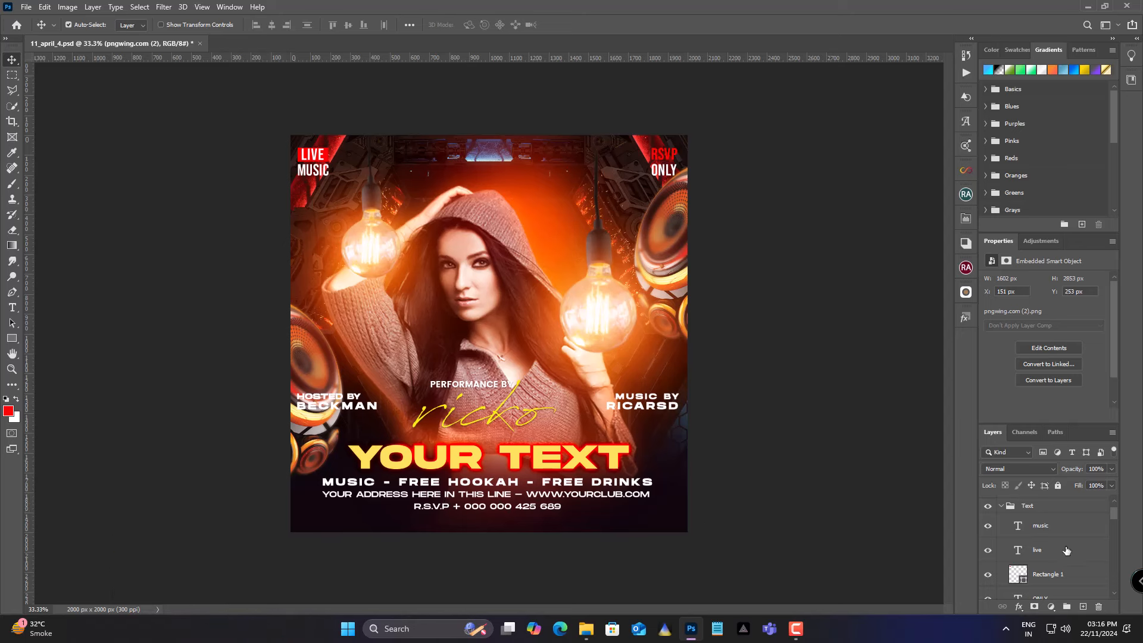
Draw a full-width rectangle about 2018 by 121 px behind the address and R.S.V.P lines, placed in the Place-Your-Image-Here group
scroll(1066, 550, "down", 5)
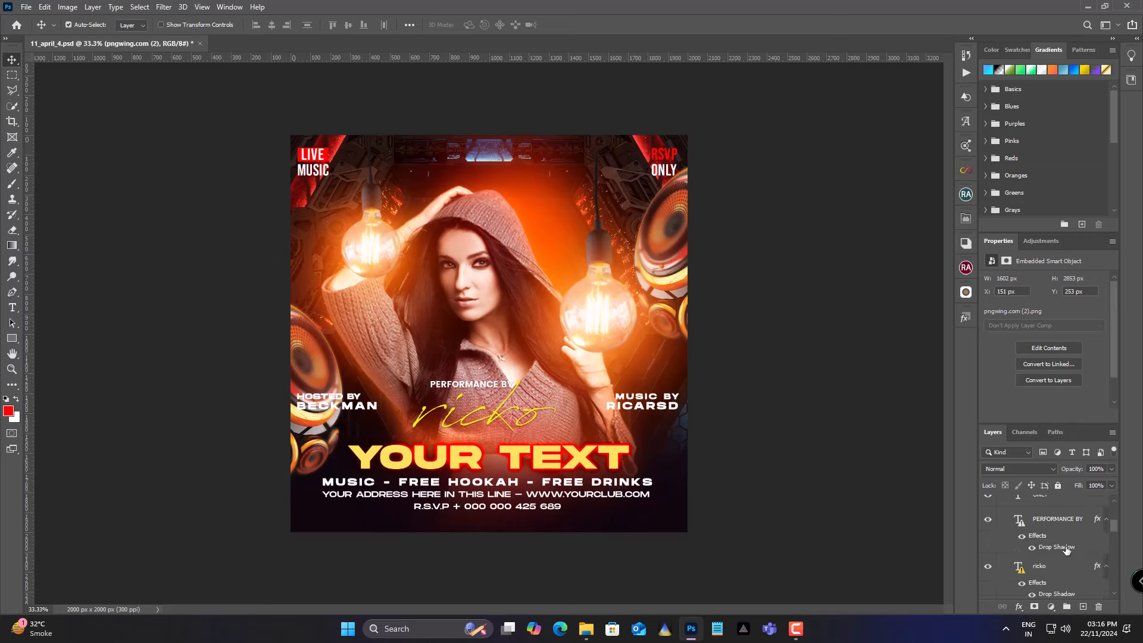
scroll(1066, 550, "down", 6)
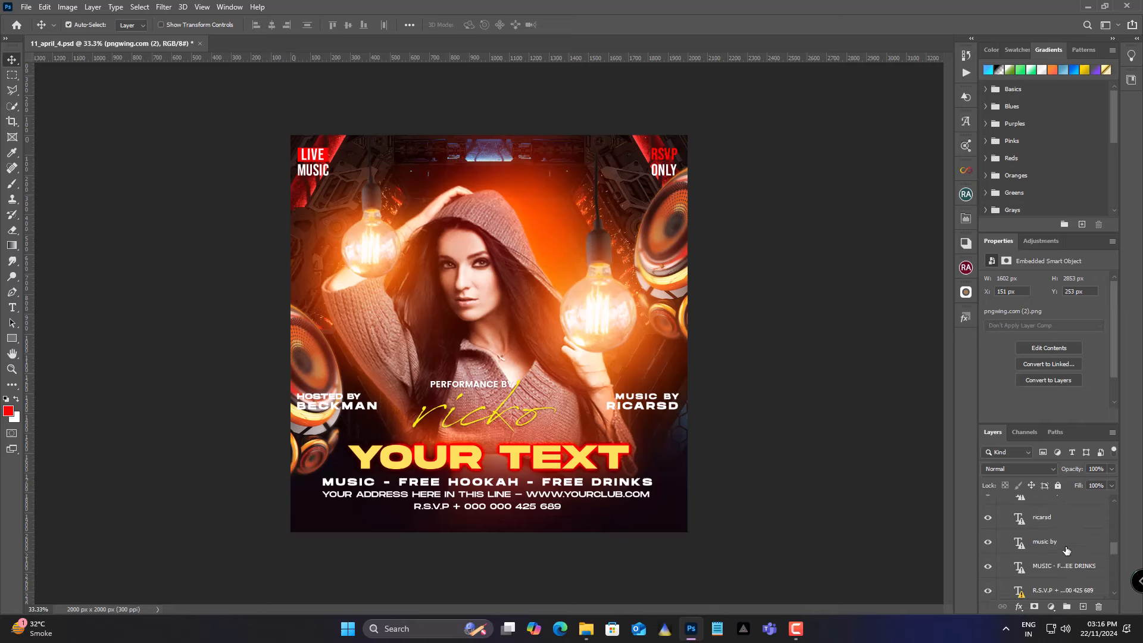
scroll(1066, 549, "down", 3)
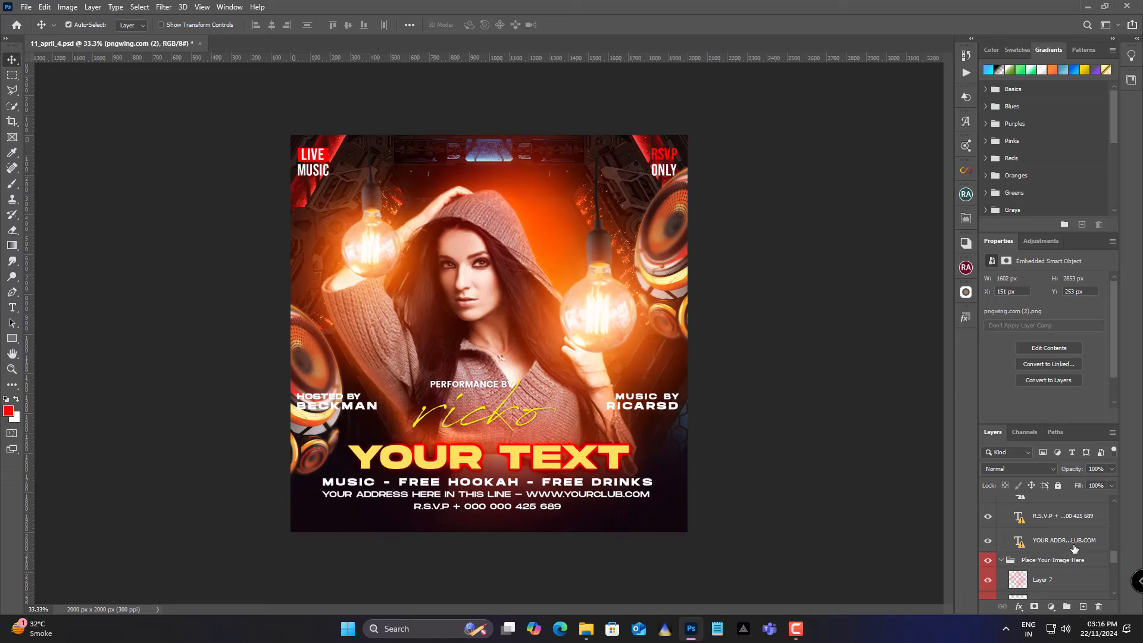
left_click(1098, 561)
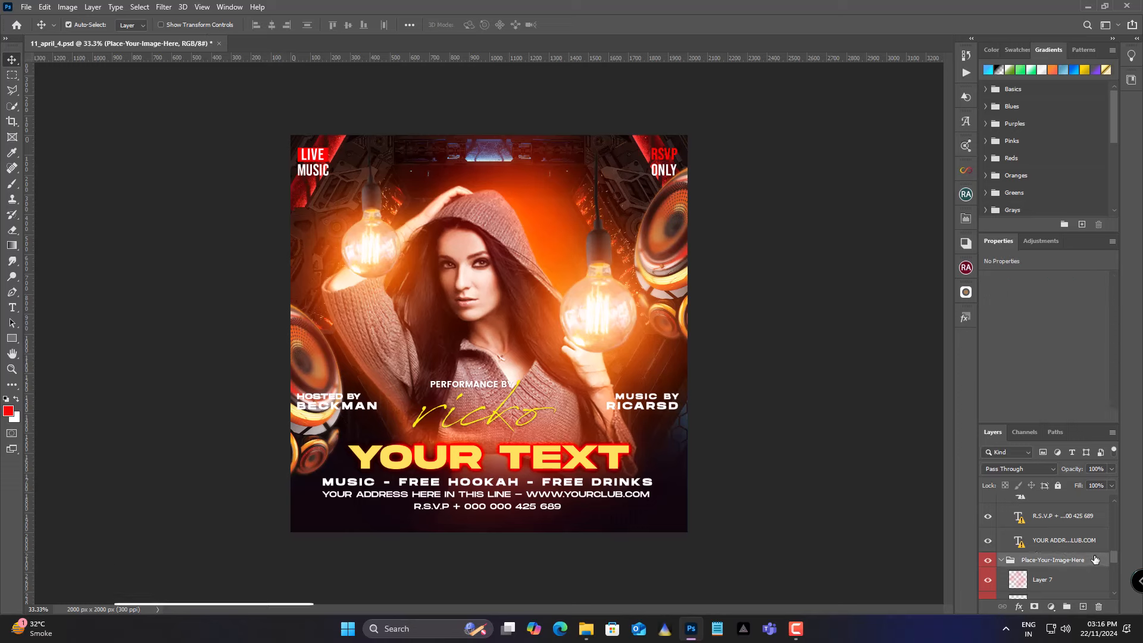
key("u")
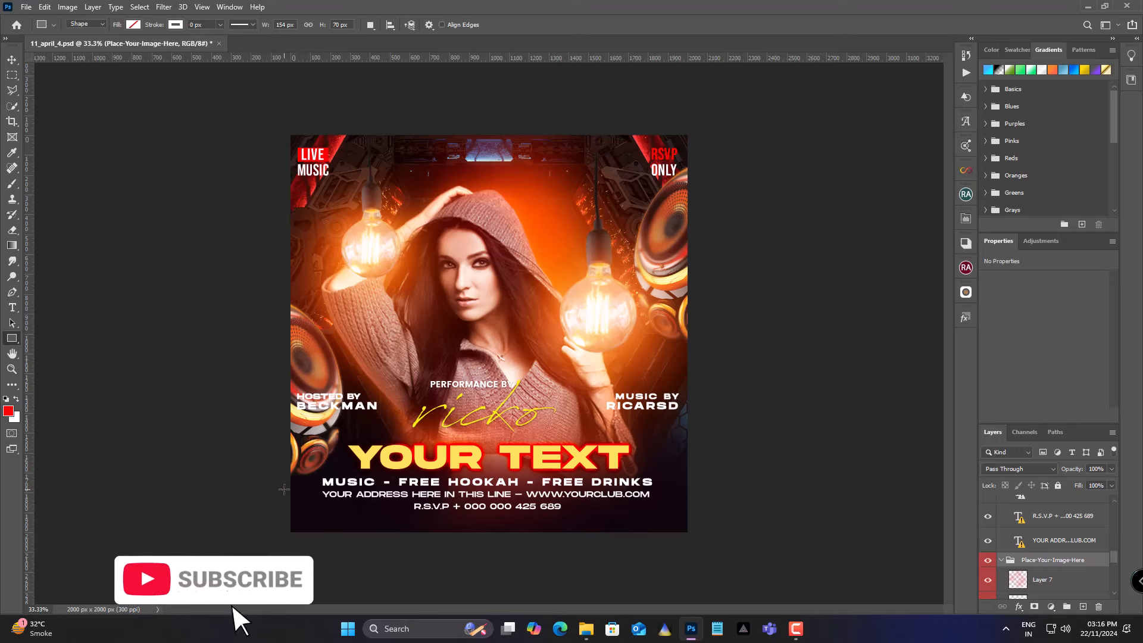
left_click_drag(291, 490, 689, 512)
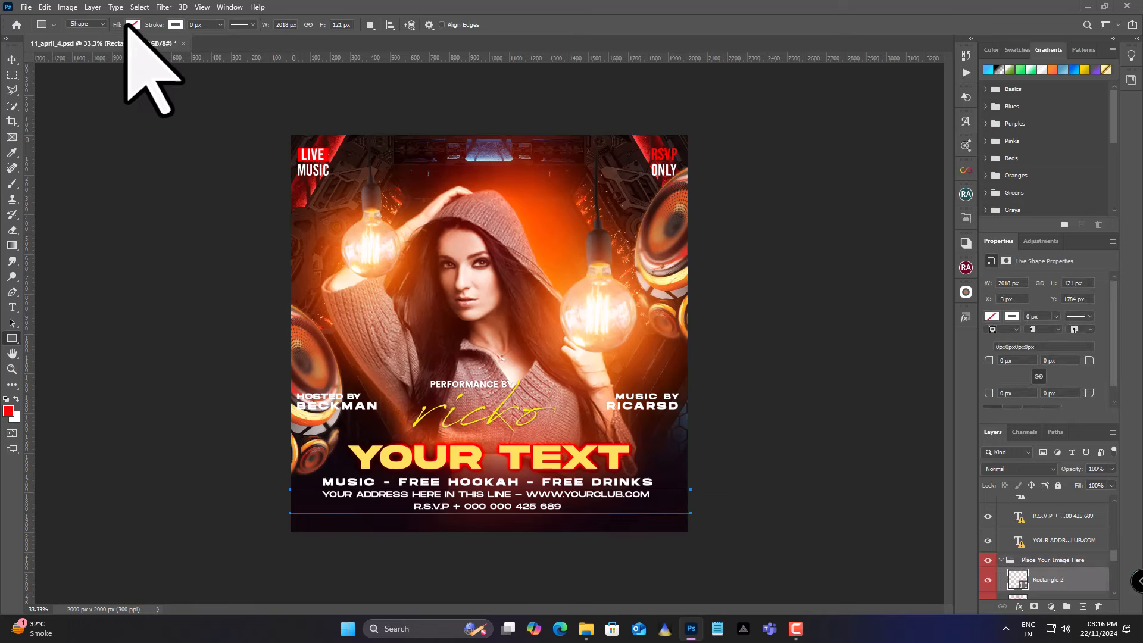
Try cyan and yellow fills on the new rectangle, and settle on the recently used orange-red
left_click(133, 24)
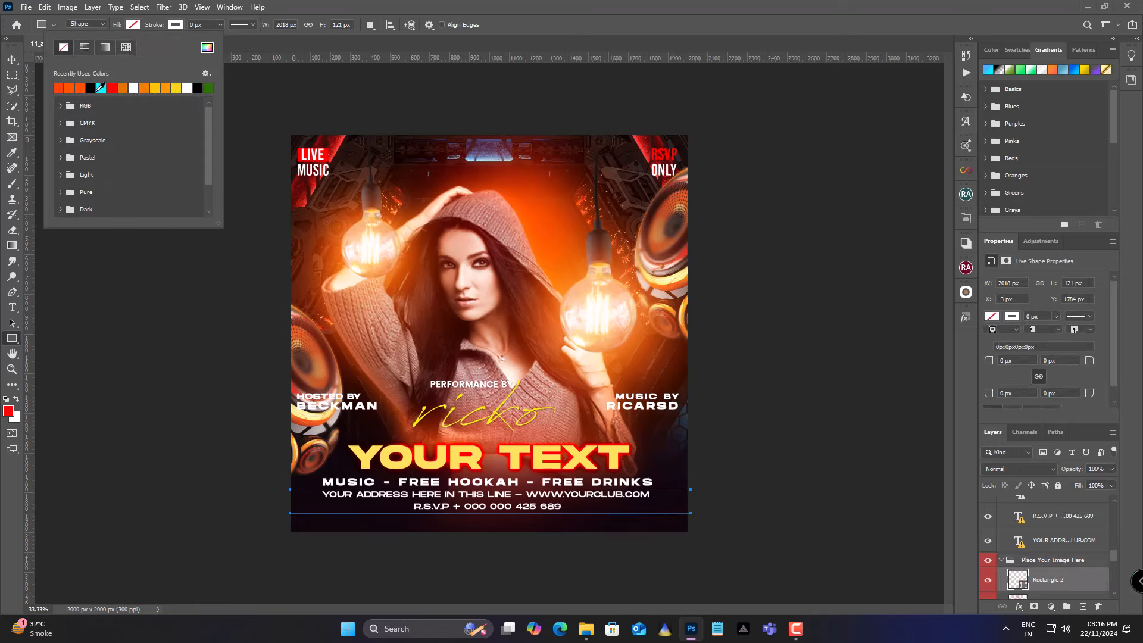
left_click(101, 88)
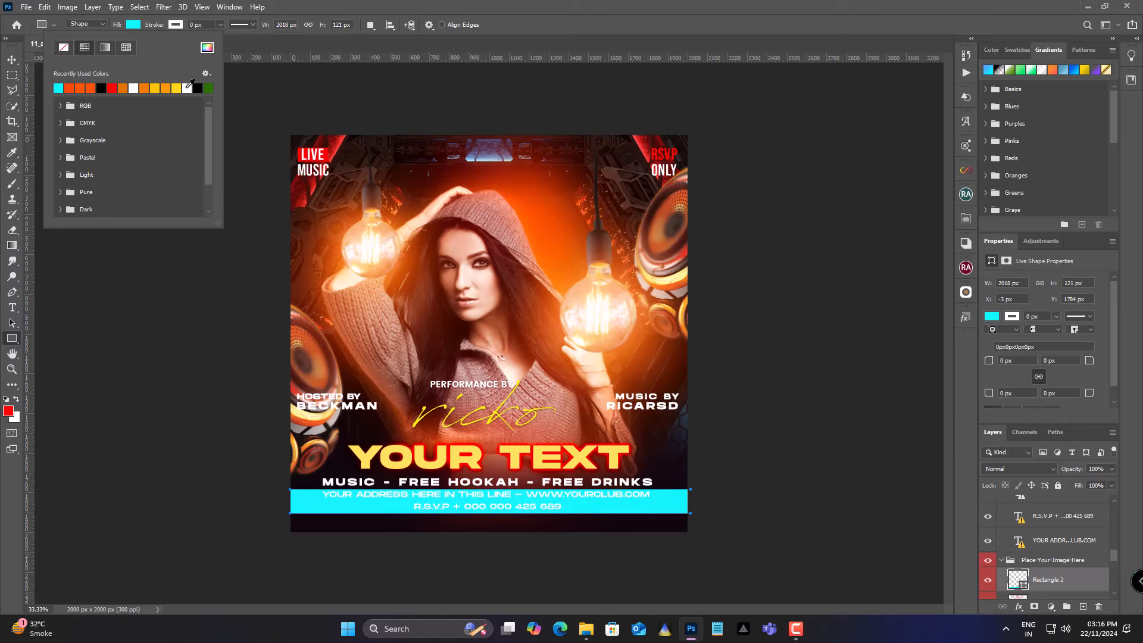
left_click(177, 87)
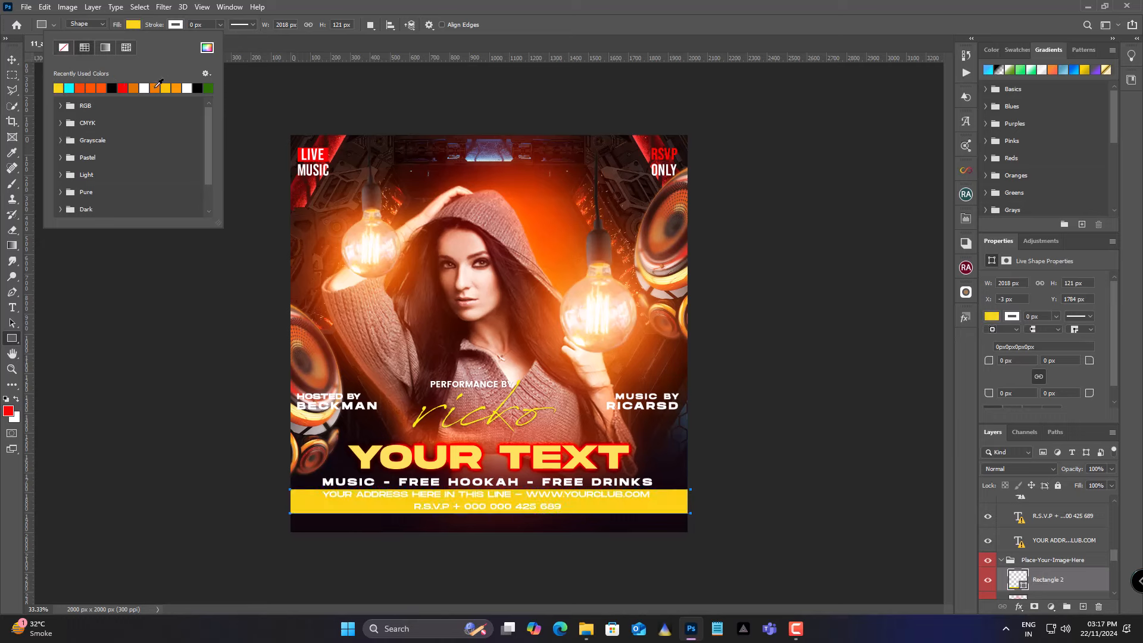
left_click(79, 88)
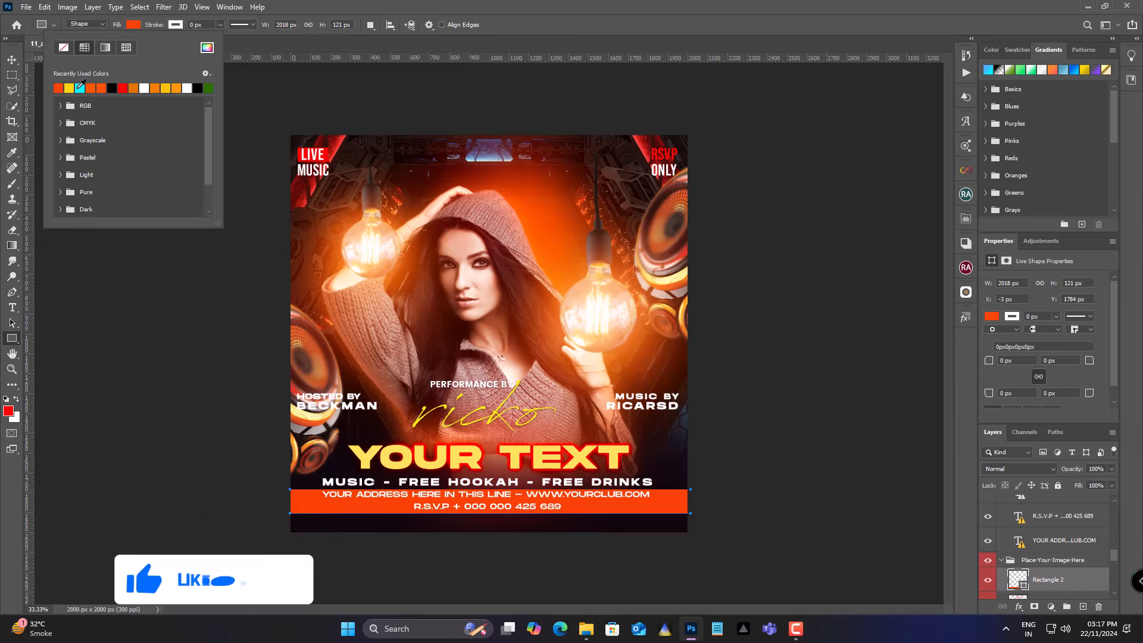
Nudge the orange-red rectangle up by 6 px behind the address and R.S.V.P lines
left_click(12, 60)
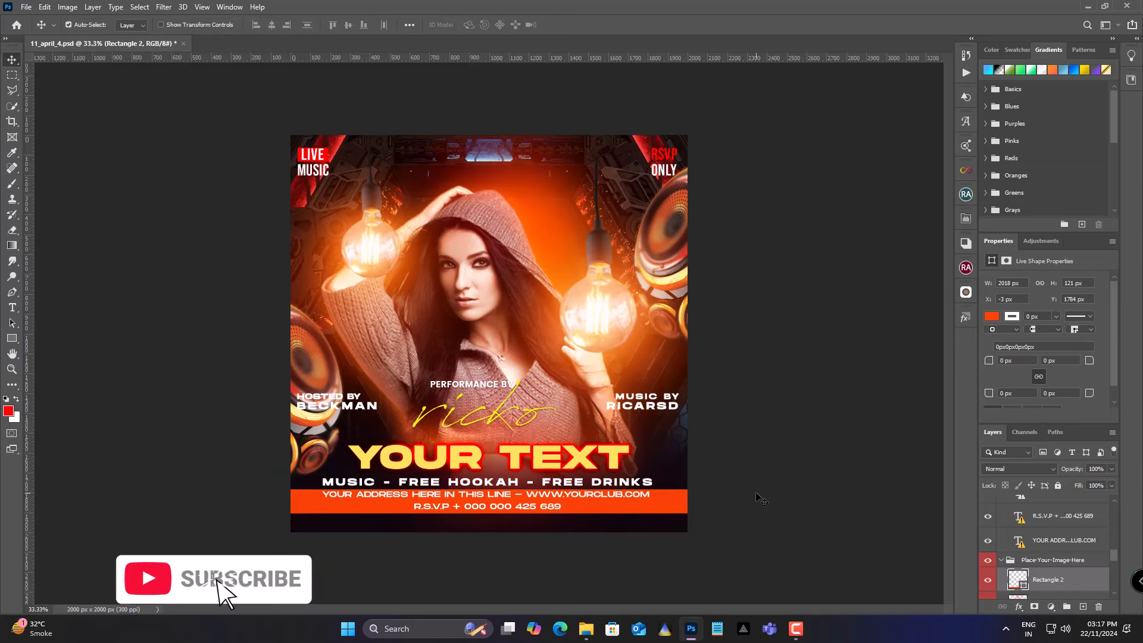
key("Up")
key("Up")
key("Up")
key("Up")
key("Up")
key("Up")
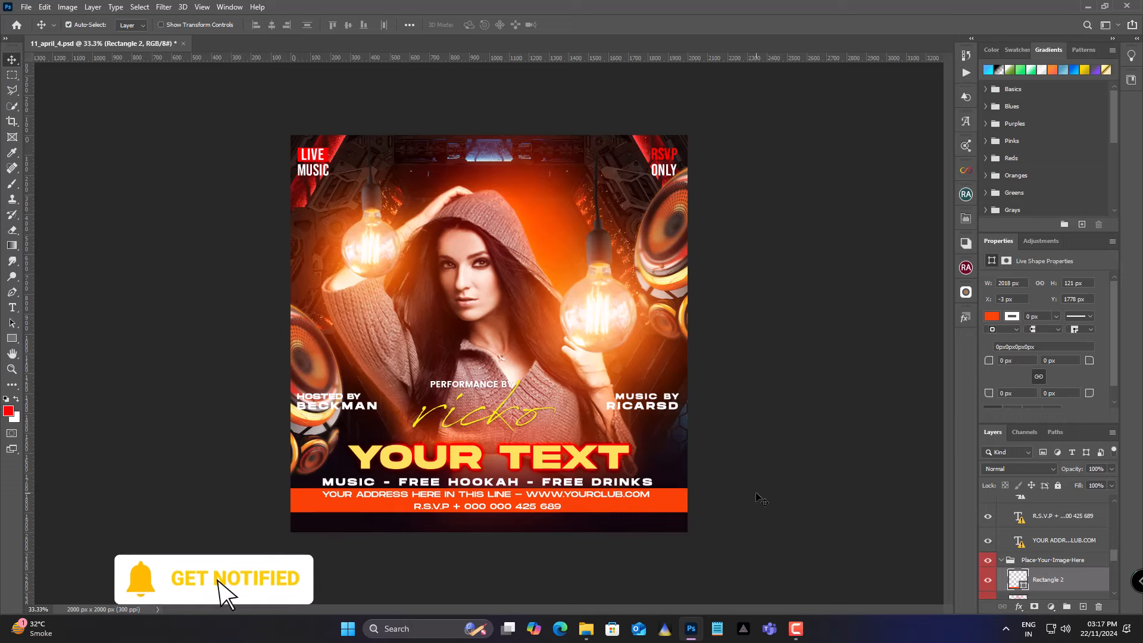
Add a layer mask to the orange-red bar and fade its ends with the linear Gradient tool, starting at the left end
left_click(1035, 607)
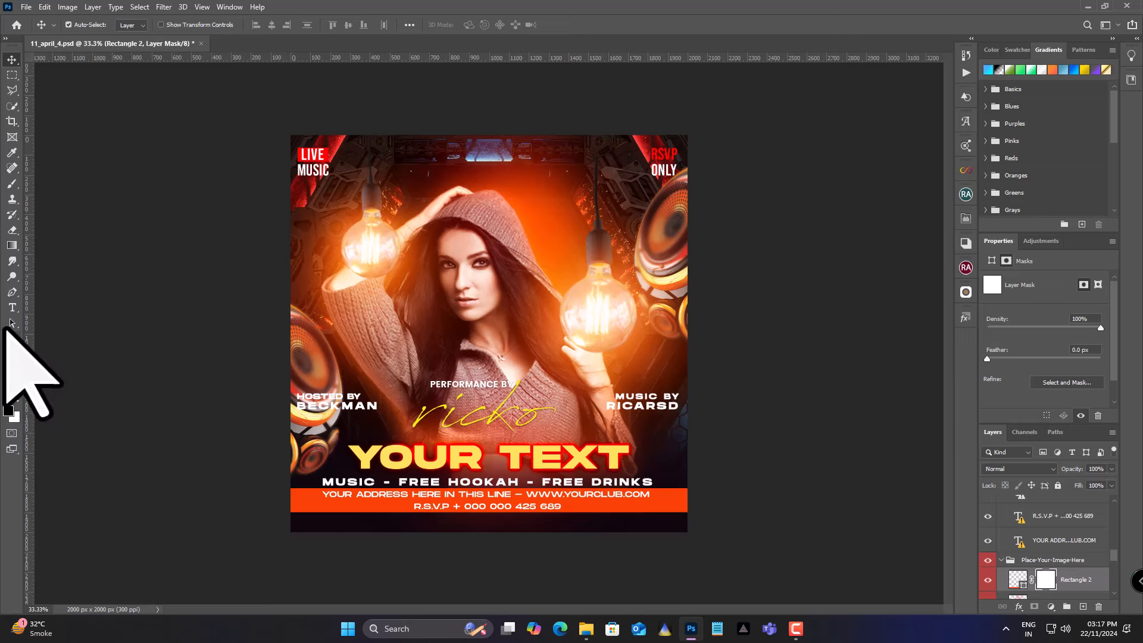
left_click(11, 246)
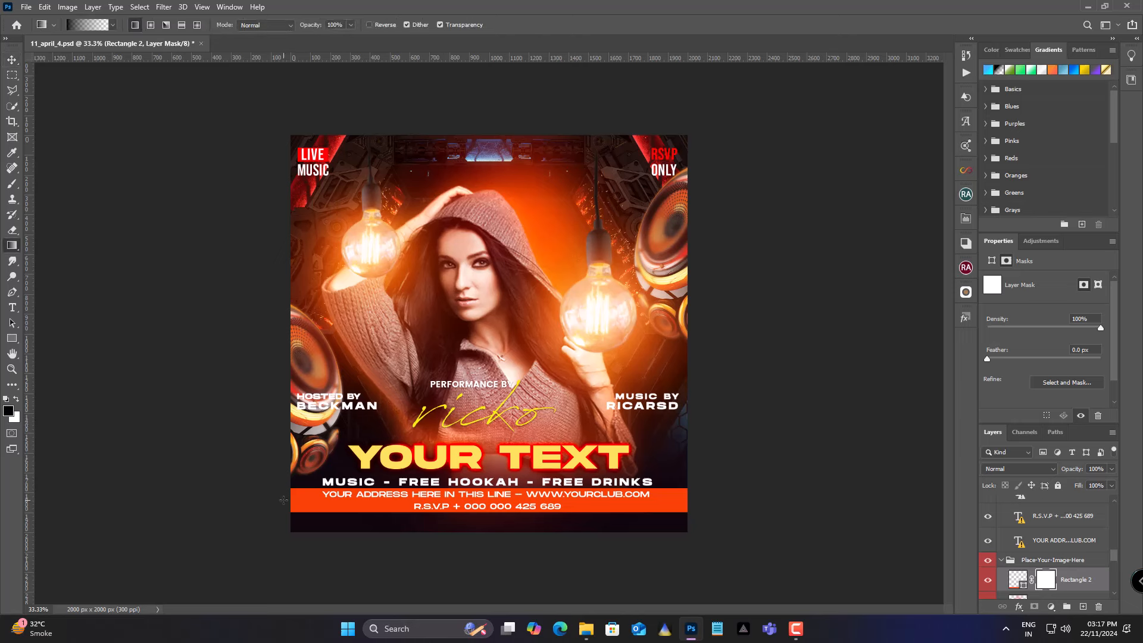
left_click_drag(323, 500, 323, 501)
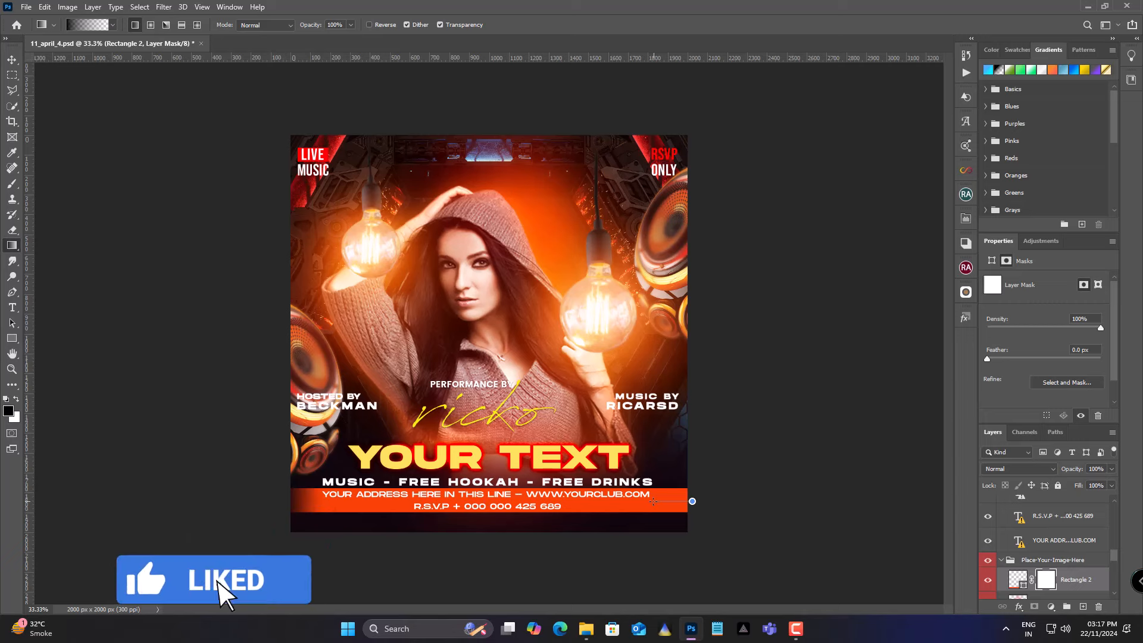